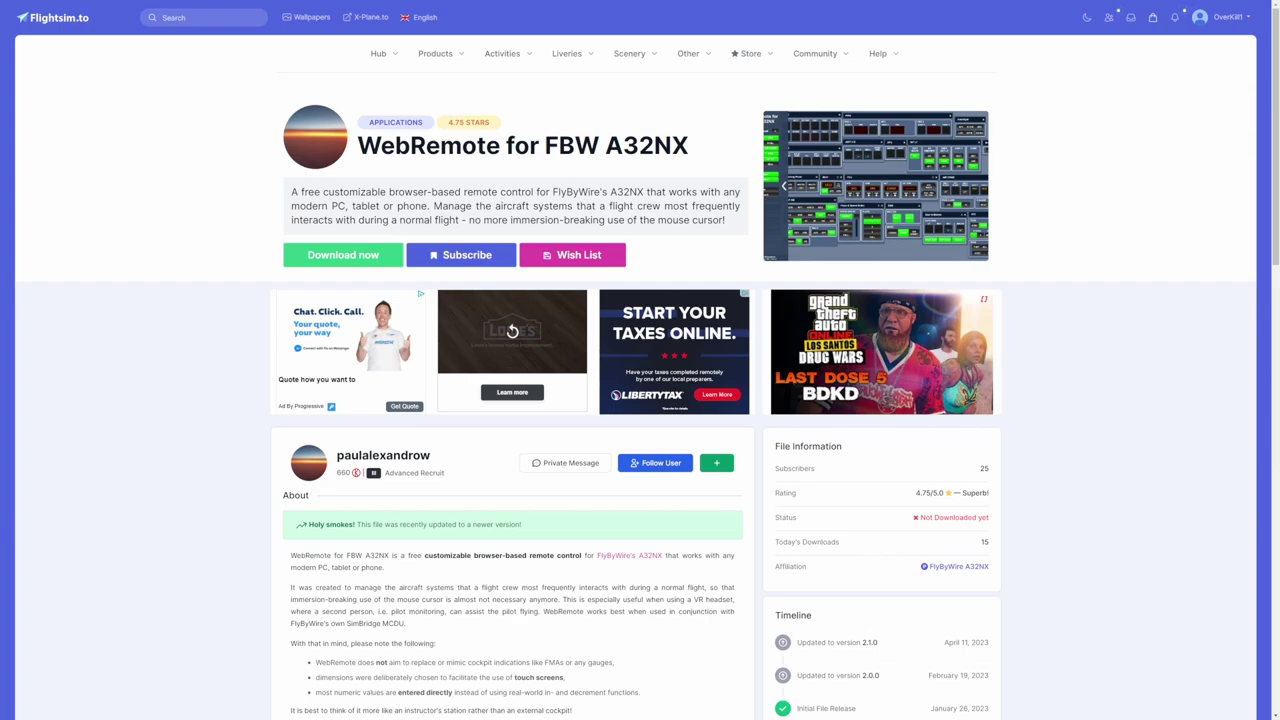
- Review the WebRemote for FBW A32NX page, including its description, the FSUIPC7 requirement and the version 2.1.0 download
{"action": "scroll", "coordinate": [230, 593], "scroll_direction": "down", "scroll_amount": 2}
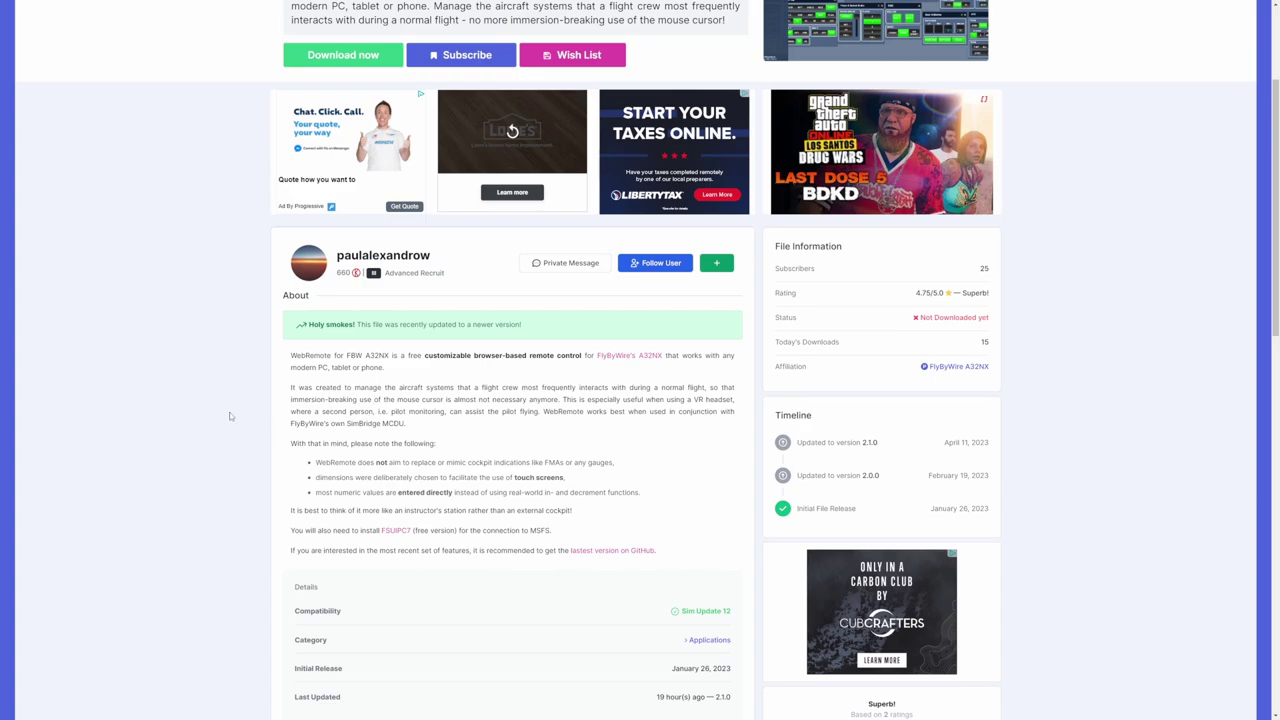
{"action": "scroll", "coordinate": [230, 416], "scroll_direction": "up", "scroll_amount": 2}
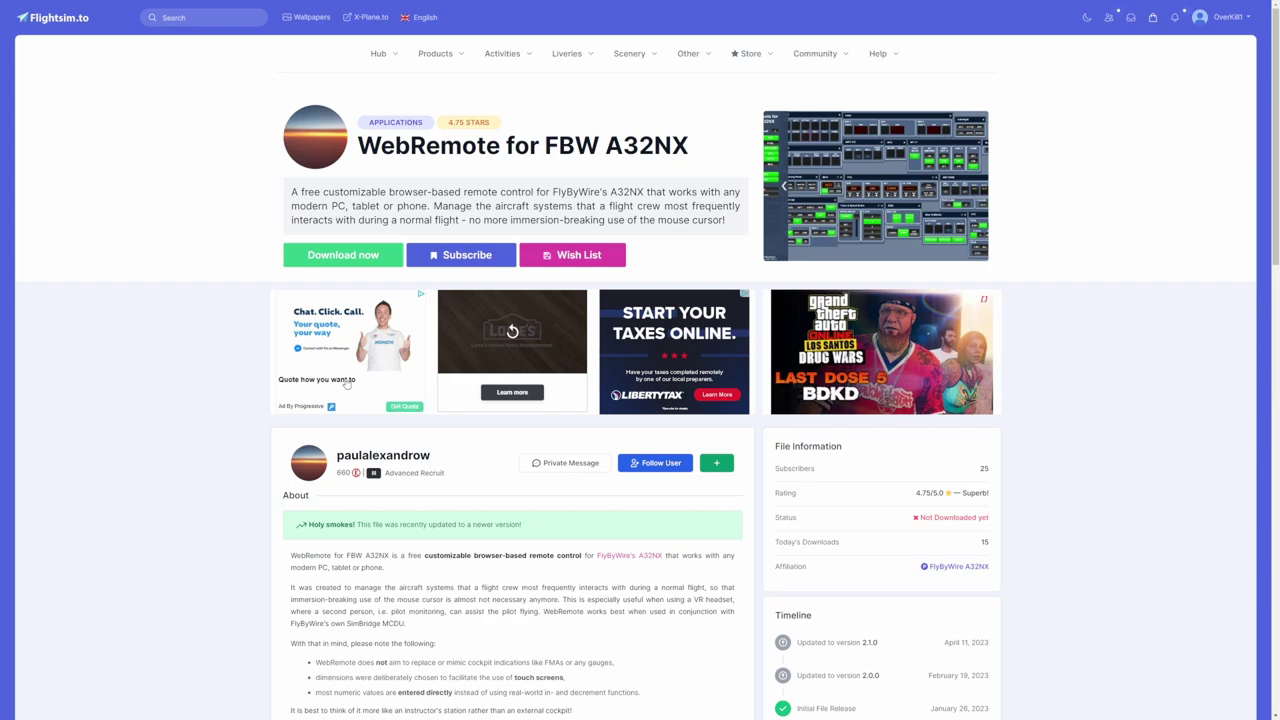
{"action": "scroll", "coordinate": [586, 441], "scroll_direction": "down", "scroll_amount": 6}
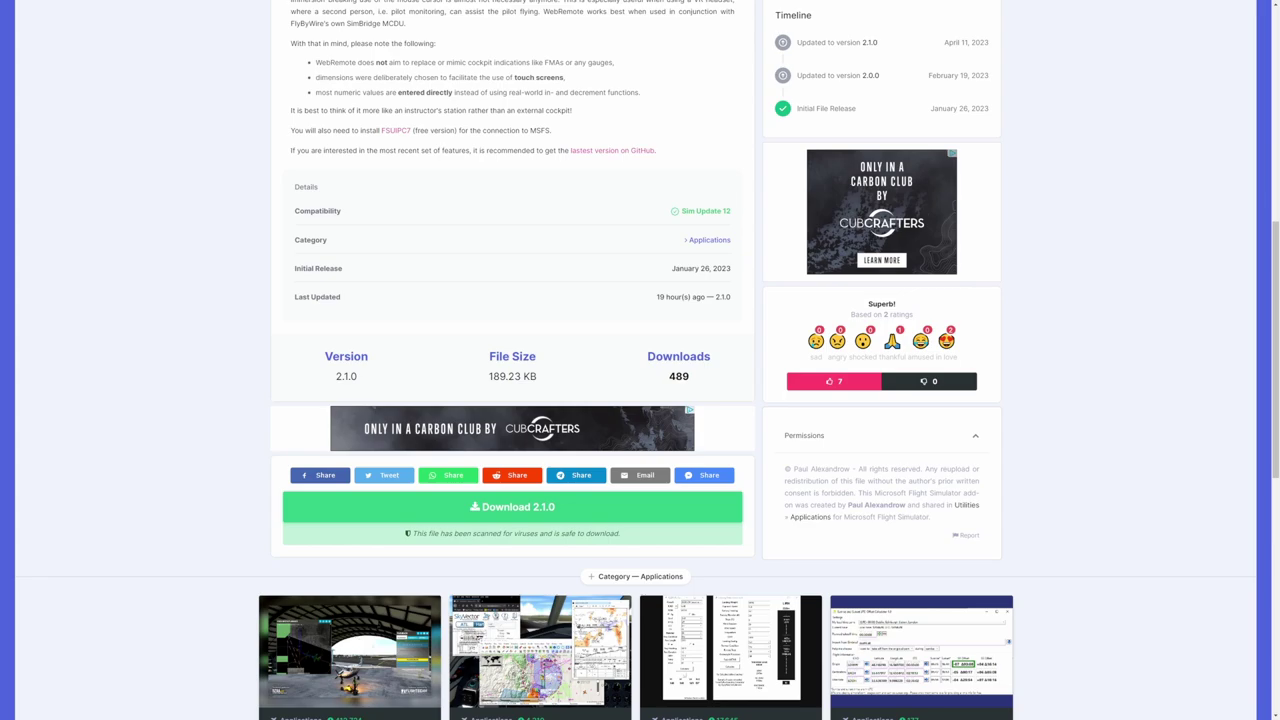
- Switch to File Explorer, view the contents of a32nx-webremote-2.1.0 inside Applications, and return to the Applications folder
{"action": "key", "text": "alt+Tab"}
{"action": "left_click_drag", "start_coordinate": [150, 195], "coordinate": [481, 160]}
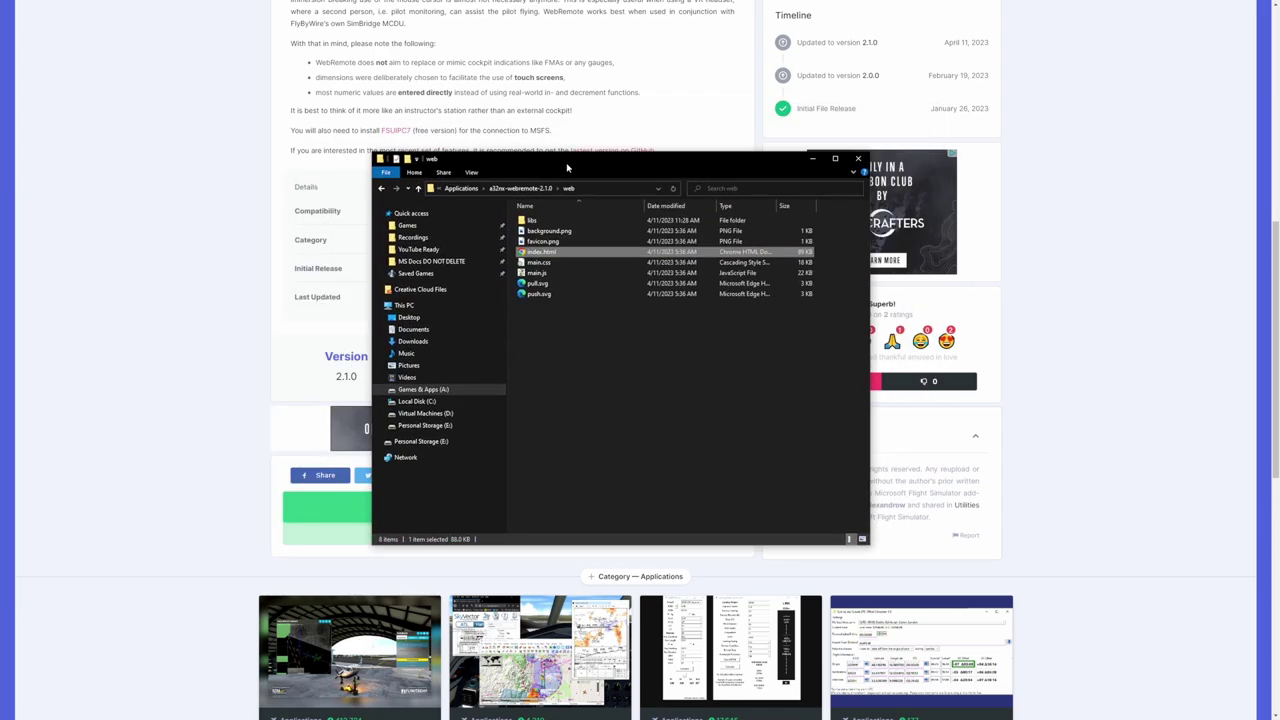
{"action": "left_click", "coordinate": [461, 188]}
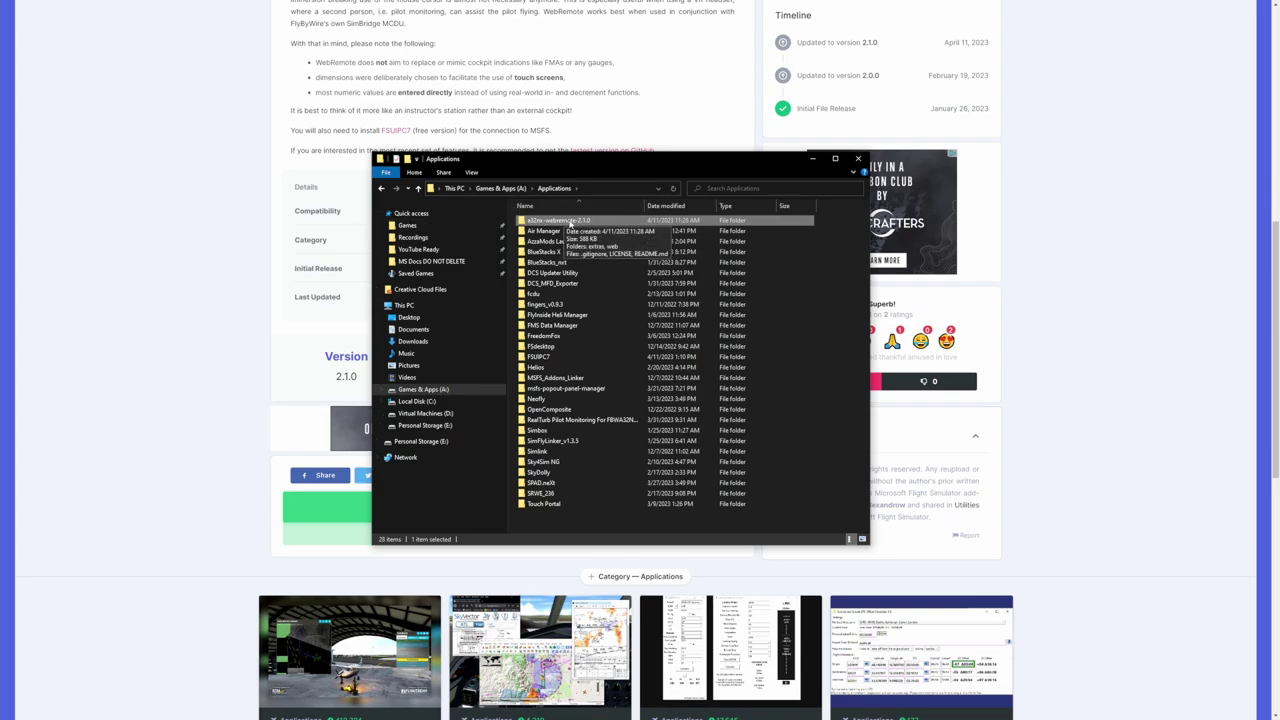
{"action": "double_click", "coordinate": [571, 221]}
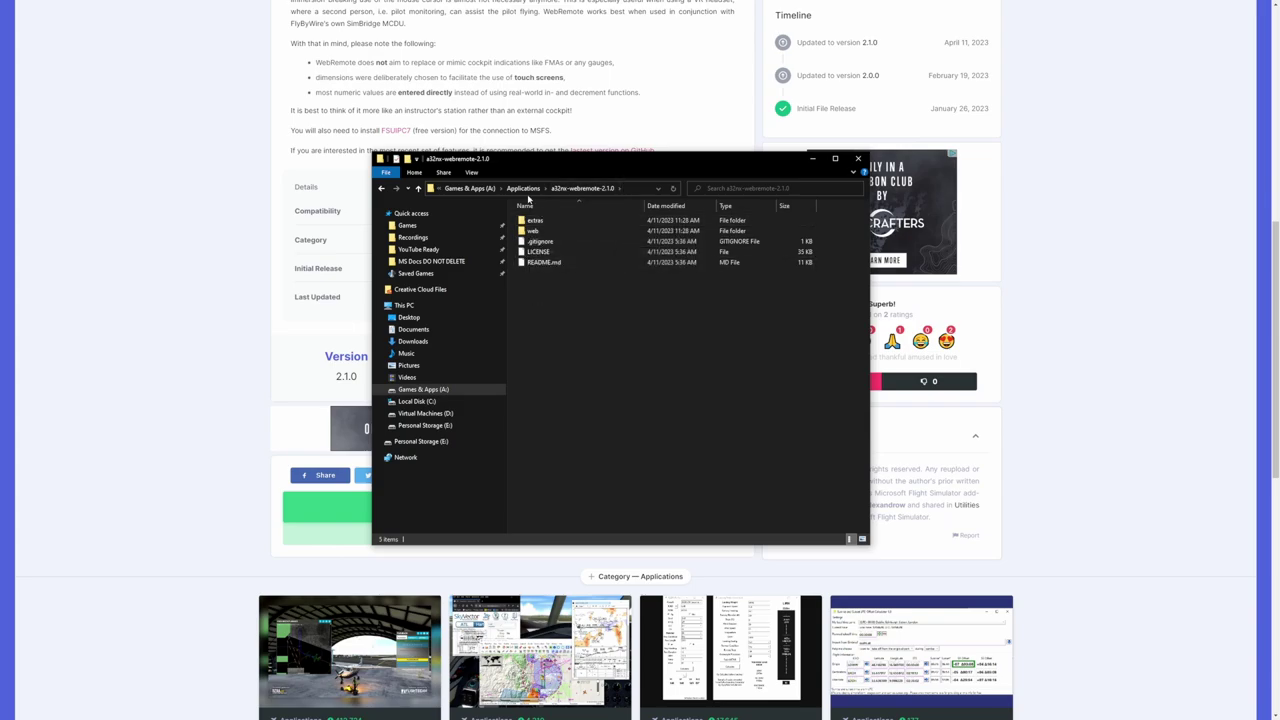
{"action": "left_click", "coordinate": [523, 188]}
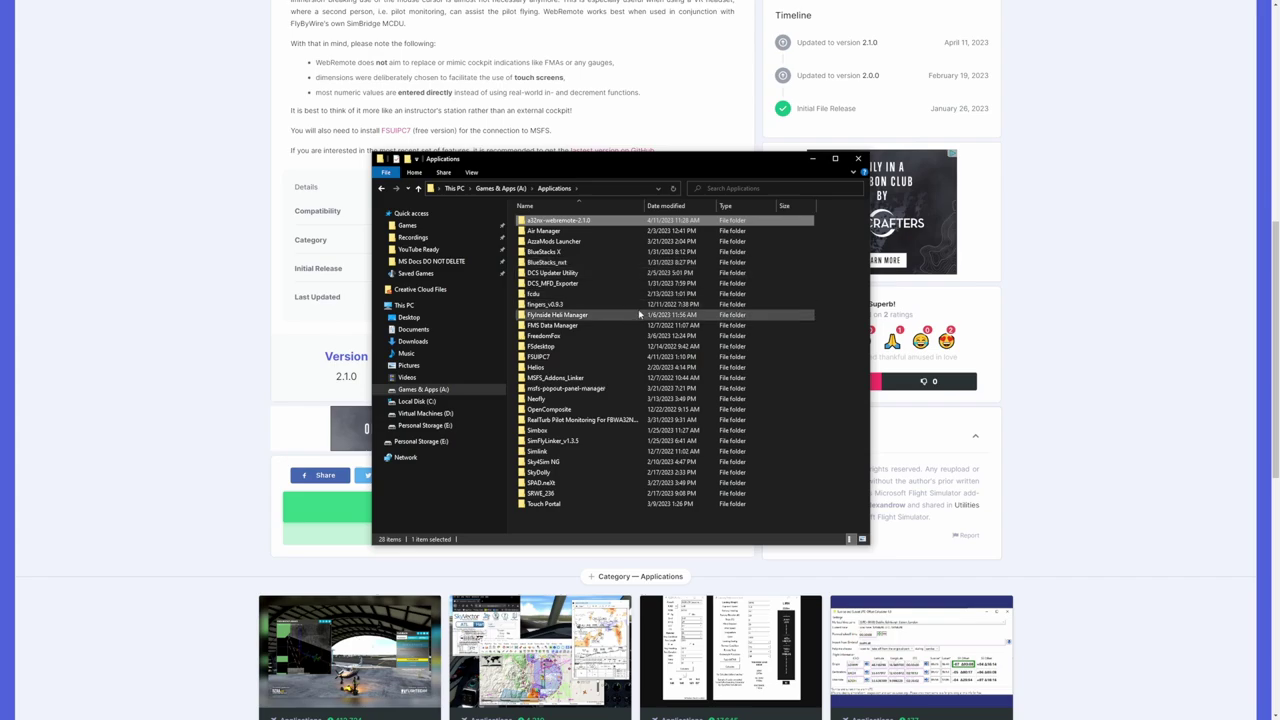
- Locate the FSUIPC7 folder in Applications and open the official Fsuipc site from the "fsuipc msfs 2020" search results
{"action": "left_click", "coordinate": [559, 364]}
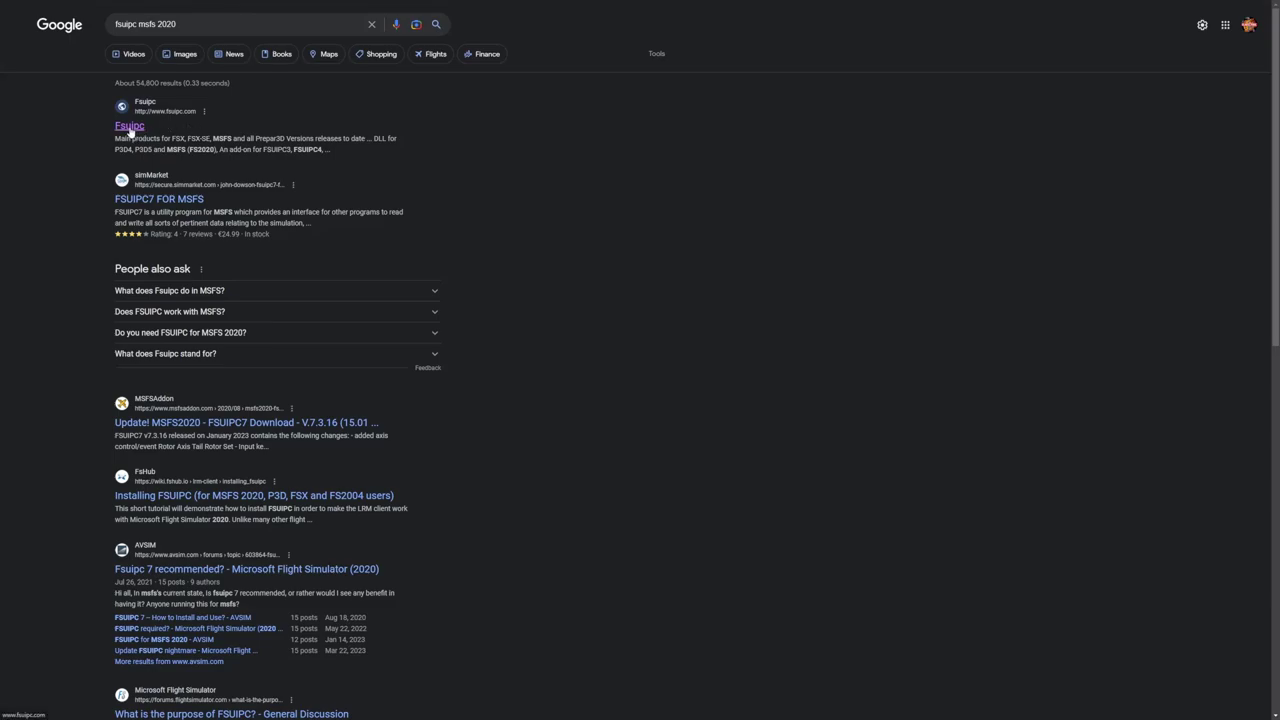
{"action": "left_click", "coordinate": [129, 127]}
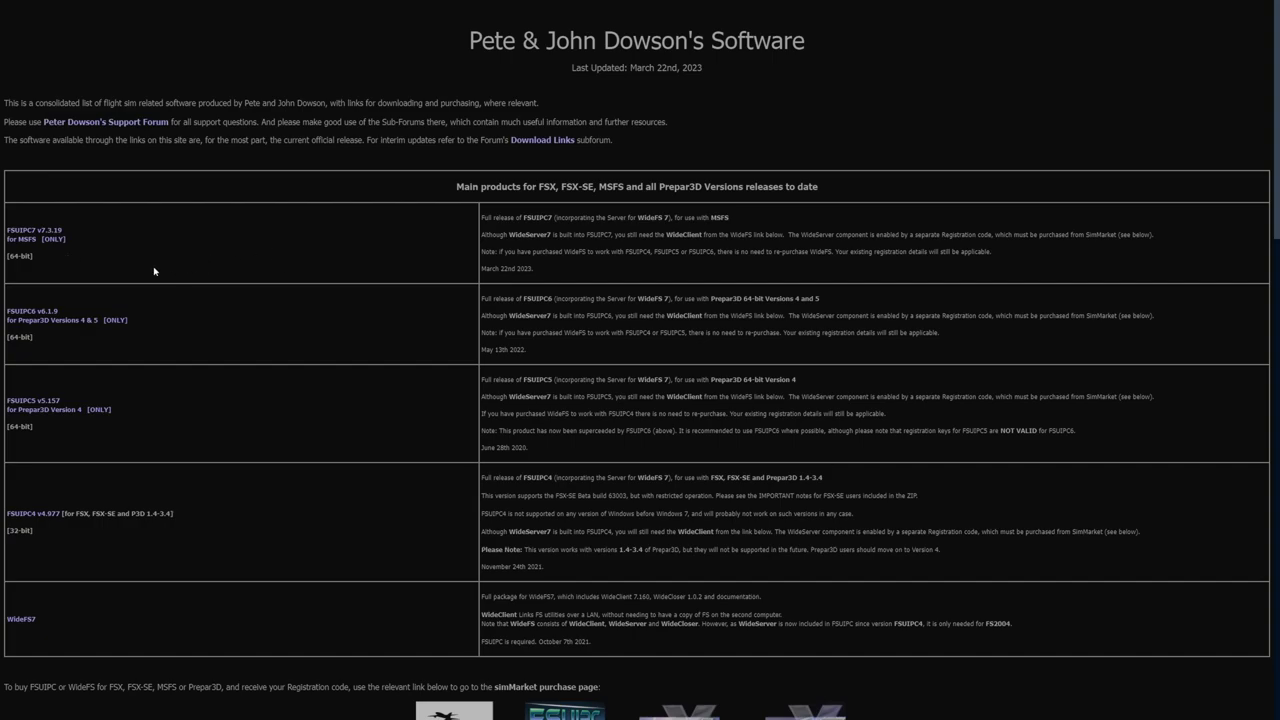
- Return to File Explorer, open the FSUIPC7 installation folder, and move its window aside to make room for a second one
{"action": "key", "text": "alt+Tab"}
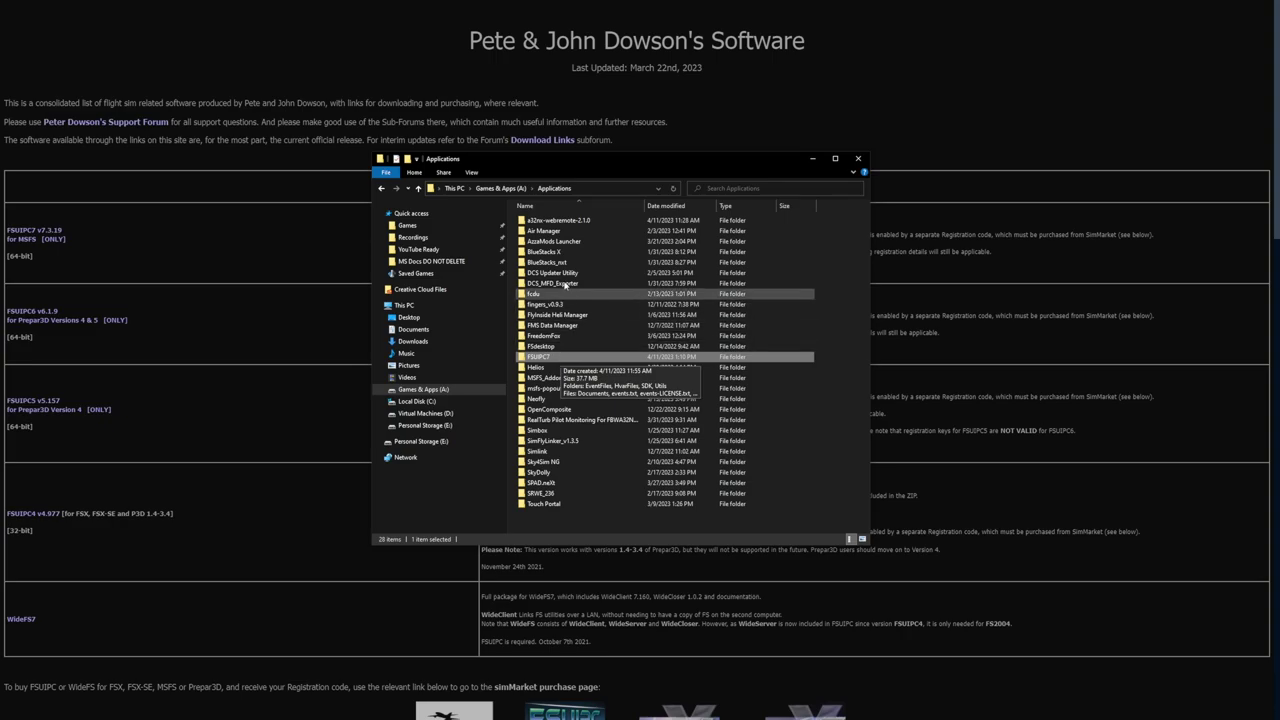
{"action": "double_click", "coordinate": [565, 359]}
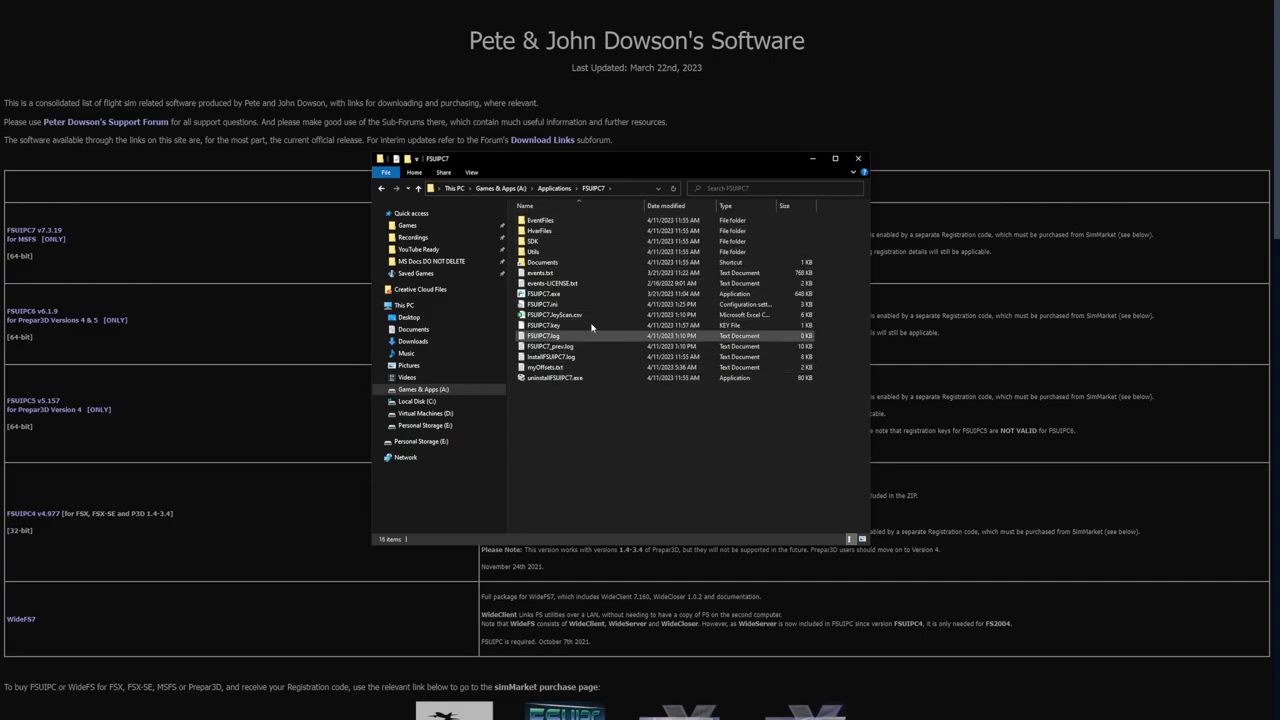
{"action": "left_click_drag", "start_coordinate": [628, 163], "coordinate": [805, 177]}
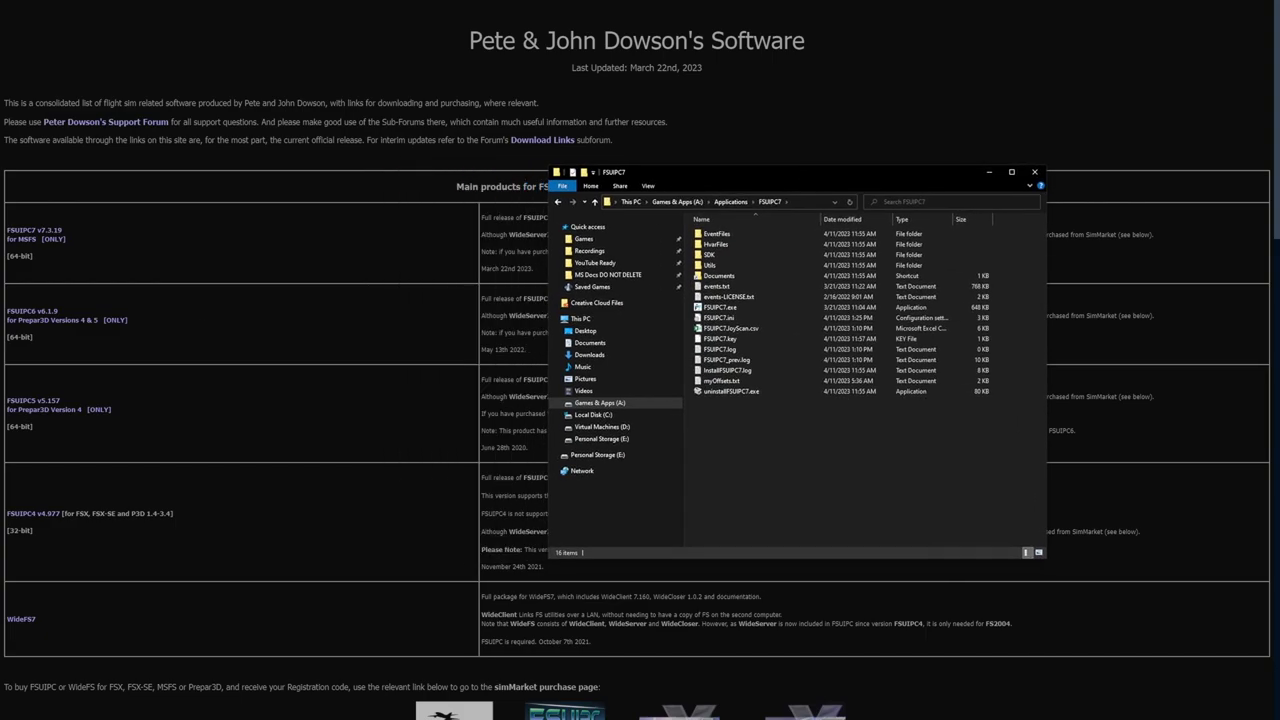
- In a second File Explorer window beside the first, open Applications > a32nx-webremote-2.1.0 > extras > FSUIPC7
{"action": "key", "text": "super+e"}
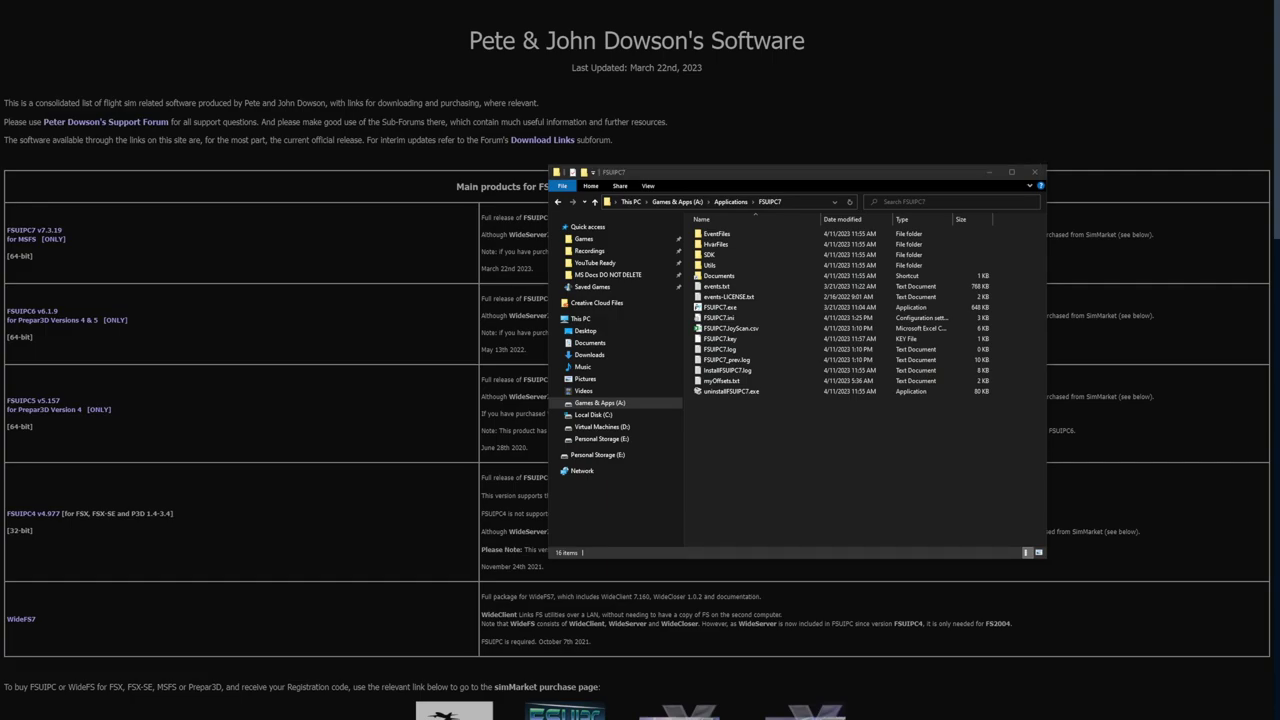
{"action": "left_click_drag", "start_coordinate": [739, 201], "coordinate": [223, 193]}
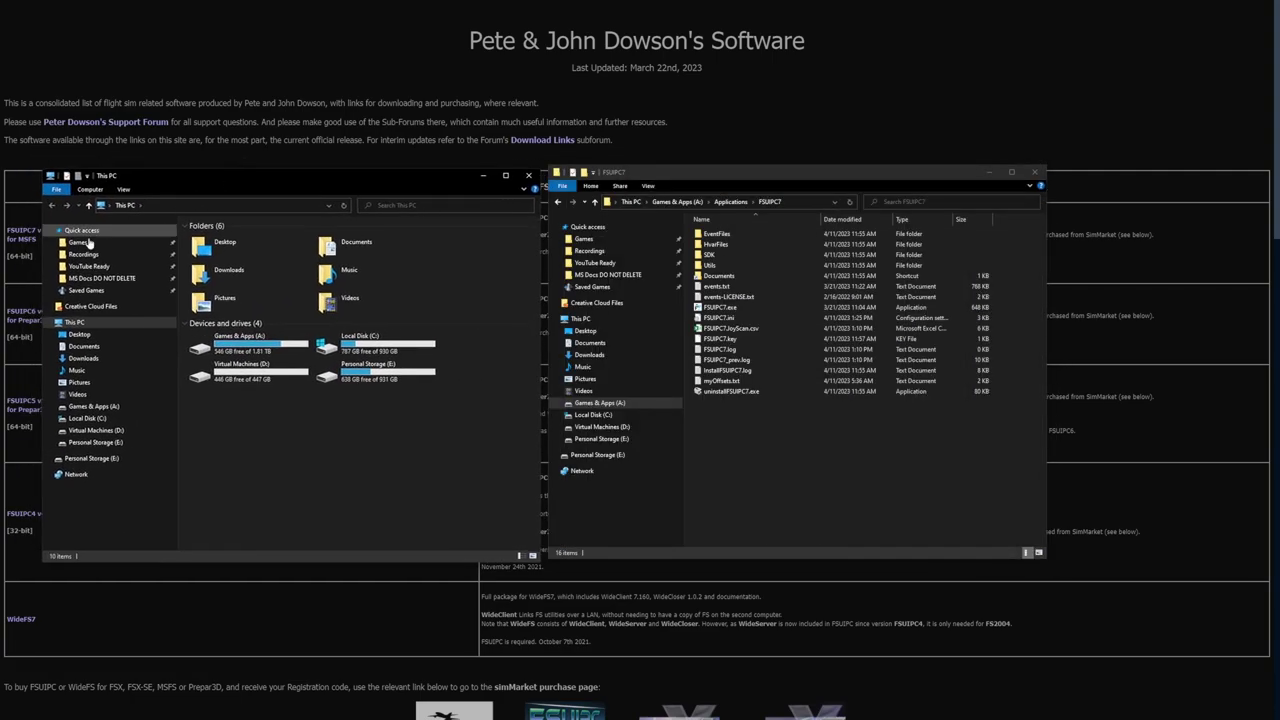
{"action": "left_click", "coordinate": [95, 406]}
{"action": "double_click", "coordinate": [240, 248]}
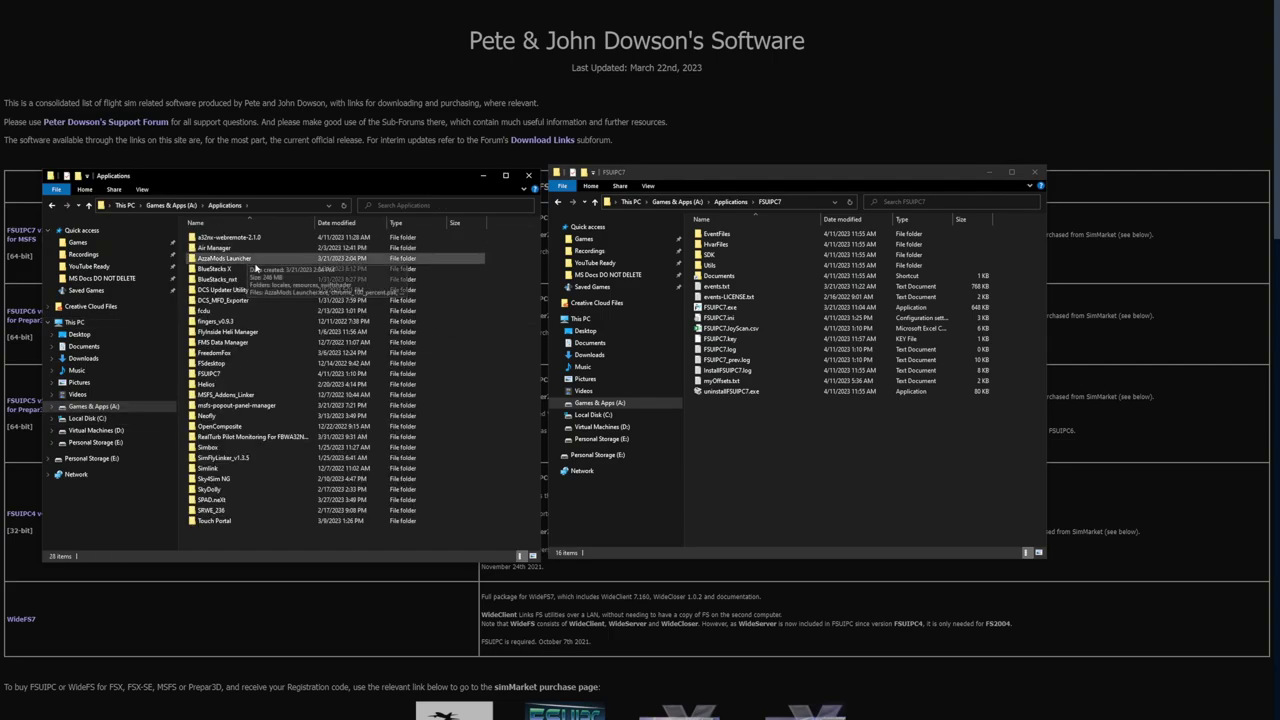
{"action": "double_click", "coordinate": [220, 238]}
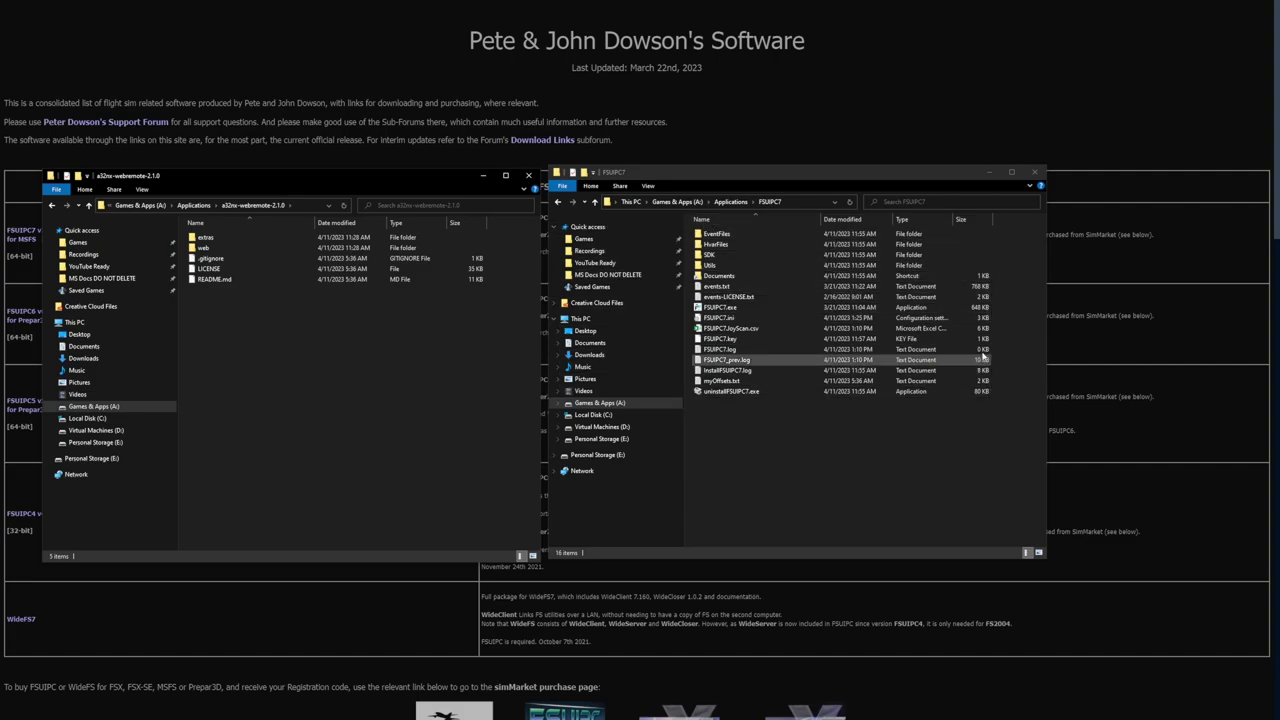
{"action": "double_click", "coordinate": [207, 237]}
{"action": "double_click", "coordinate": [253, 240]}
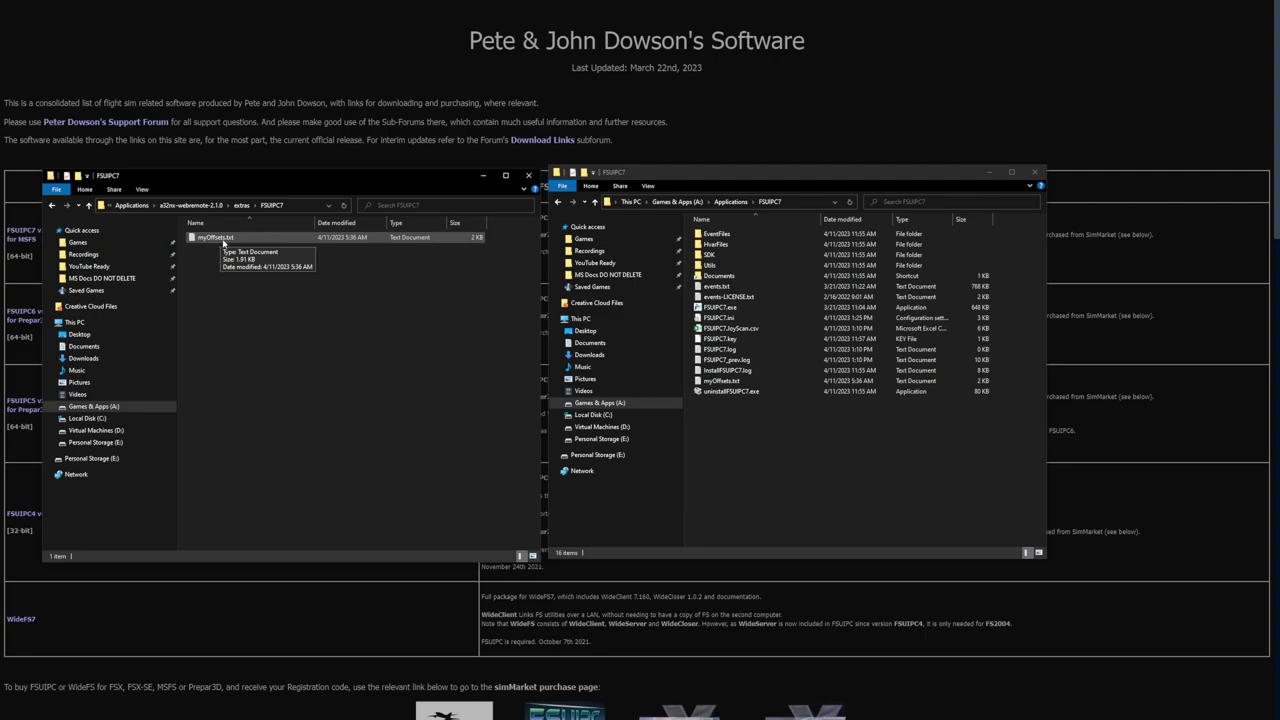
- Compare myOffsets.txt in the WebRemote extras folder with the copy in the FSUIPC7 installation folder
{"action": "left_click", "coordinate": [719, 381]}
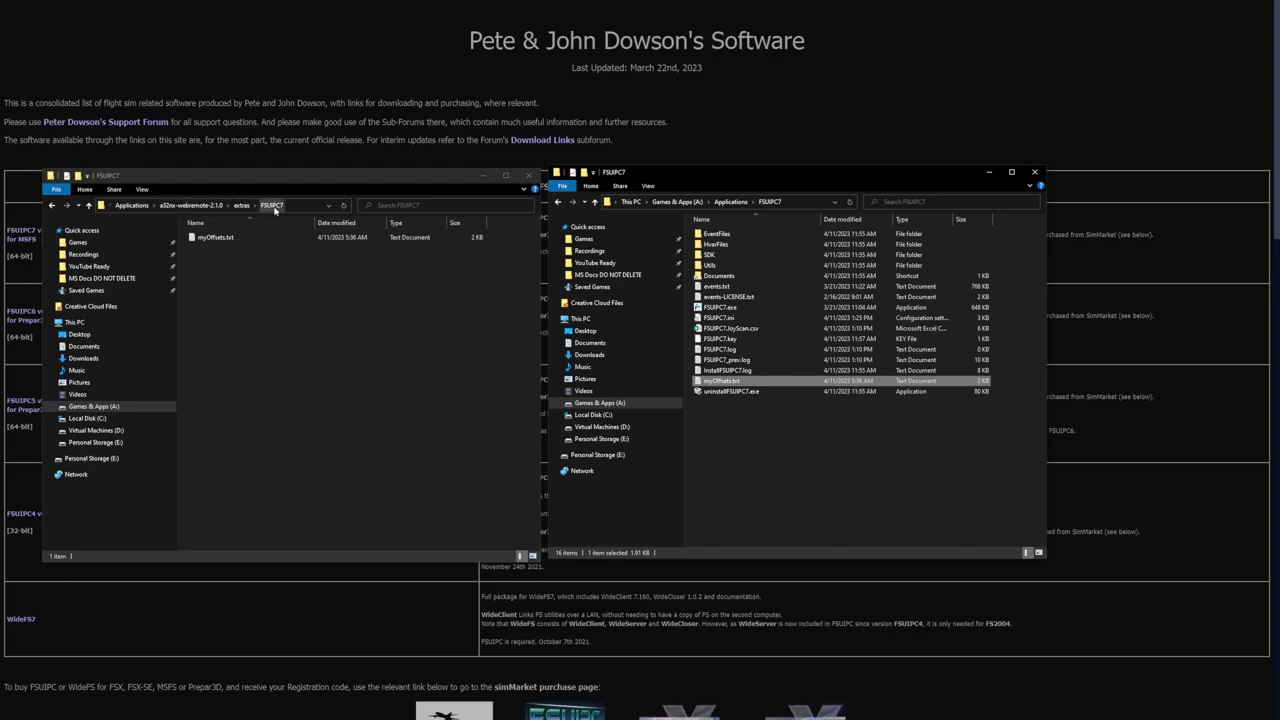
{"action": "left_click", "coordinate": [218, 238]}
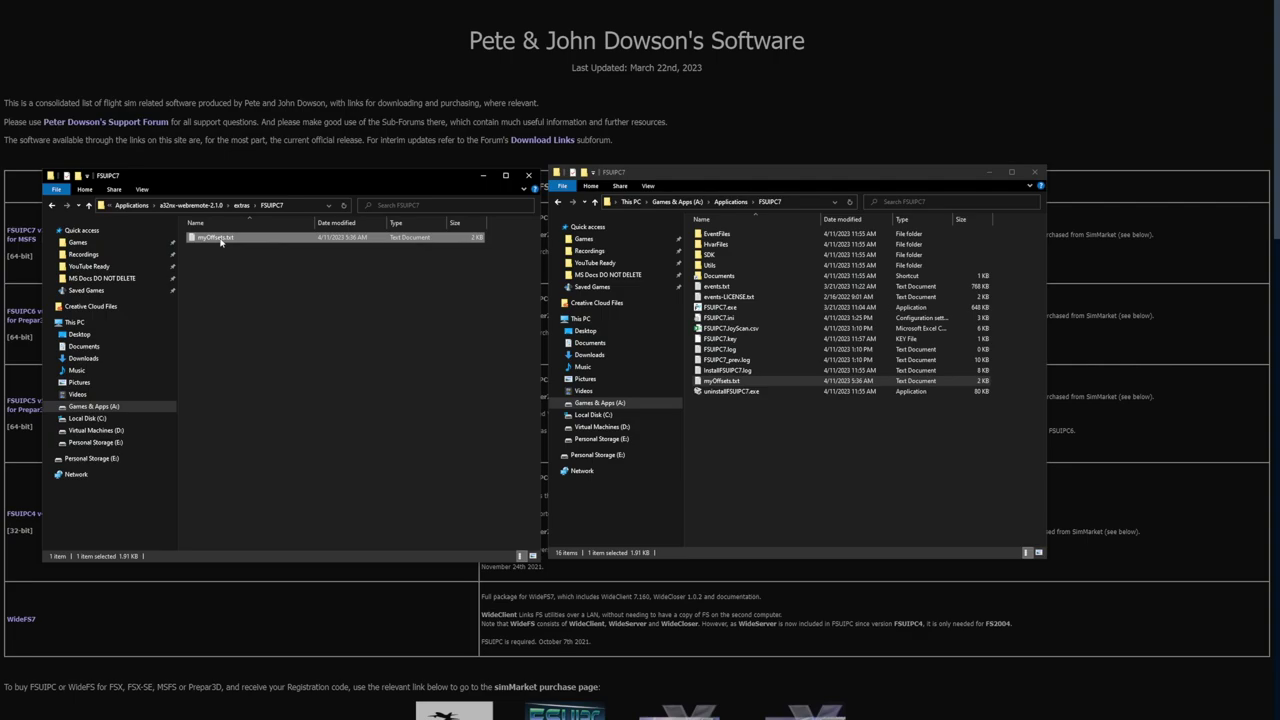
{"action": "left_click", "coordinate": [752, 436]}
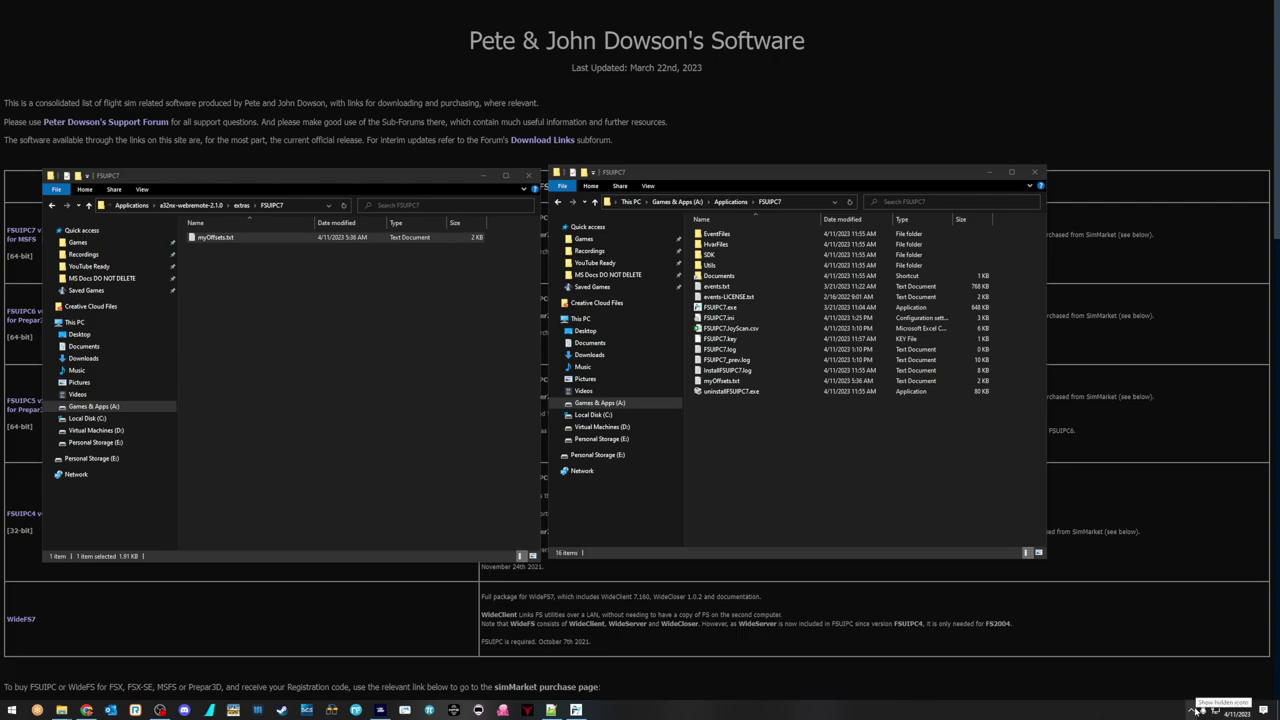
- Shut down and exit the background program that offers Show Form among the hidden notification icons
{"action": "left_click", "coordinate": [1193, 710]}
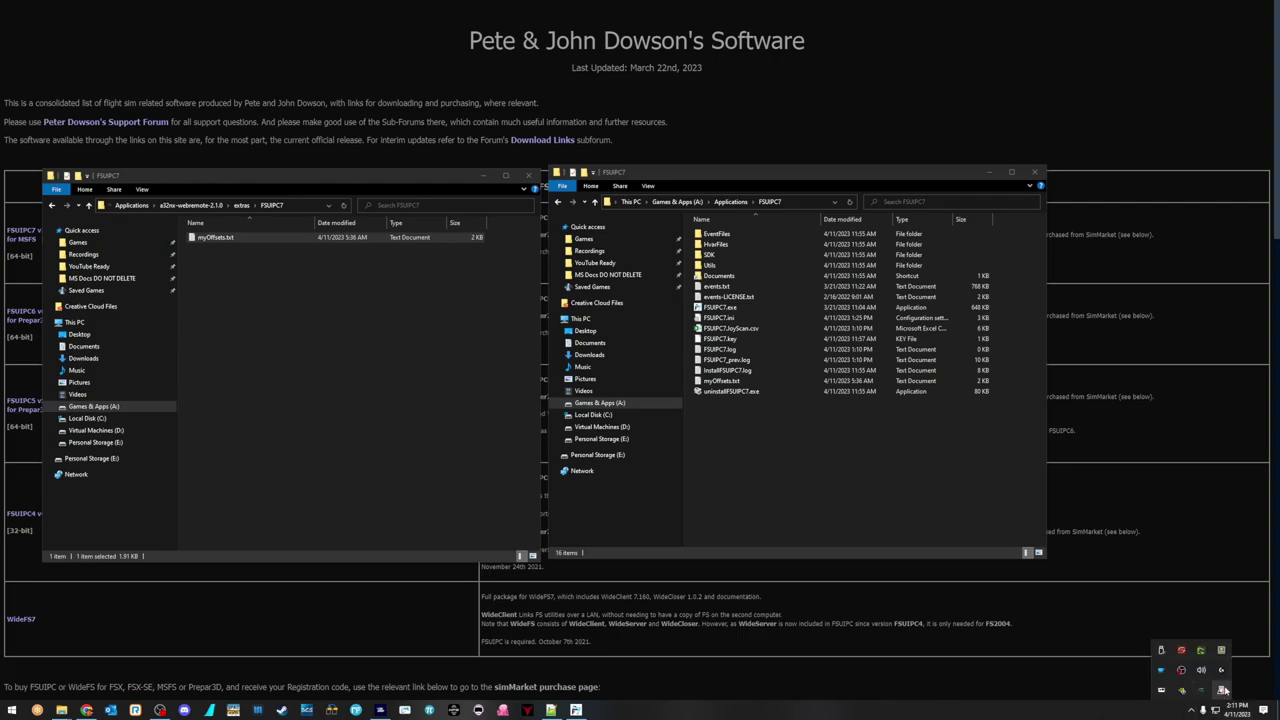
{"action": "right_click", "coordinate": [1221, 690]}
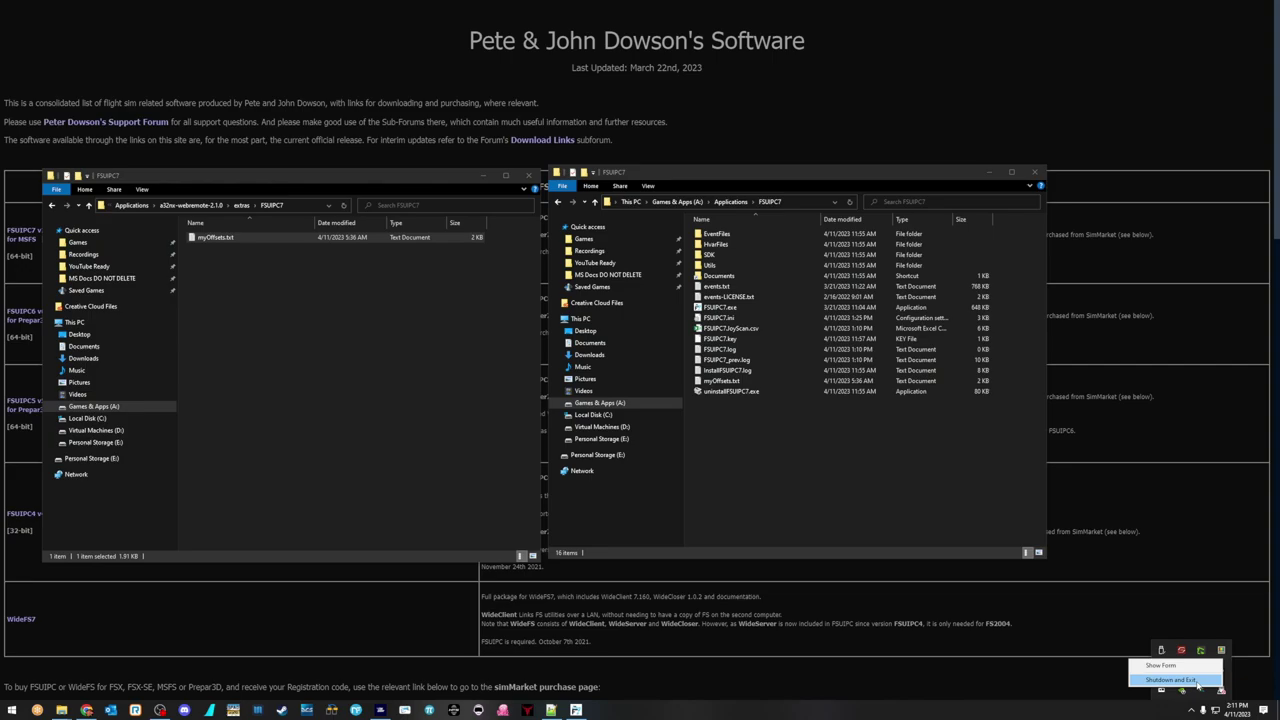
{"action": "left_click", "coordinate": [1198, 682]}
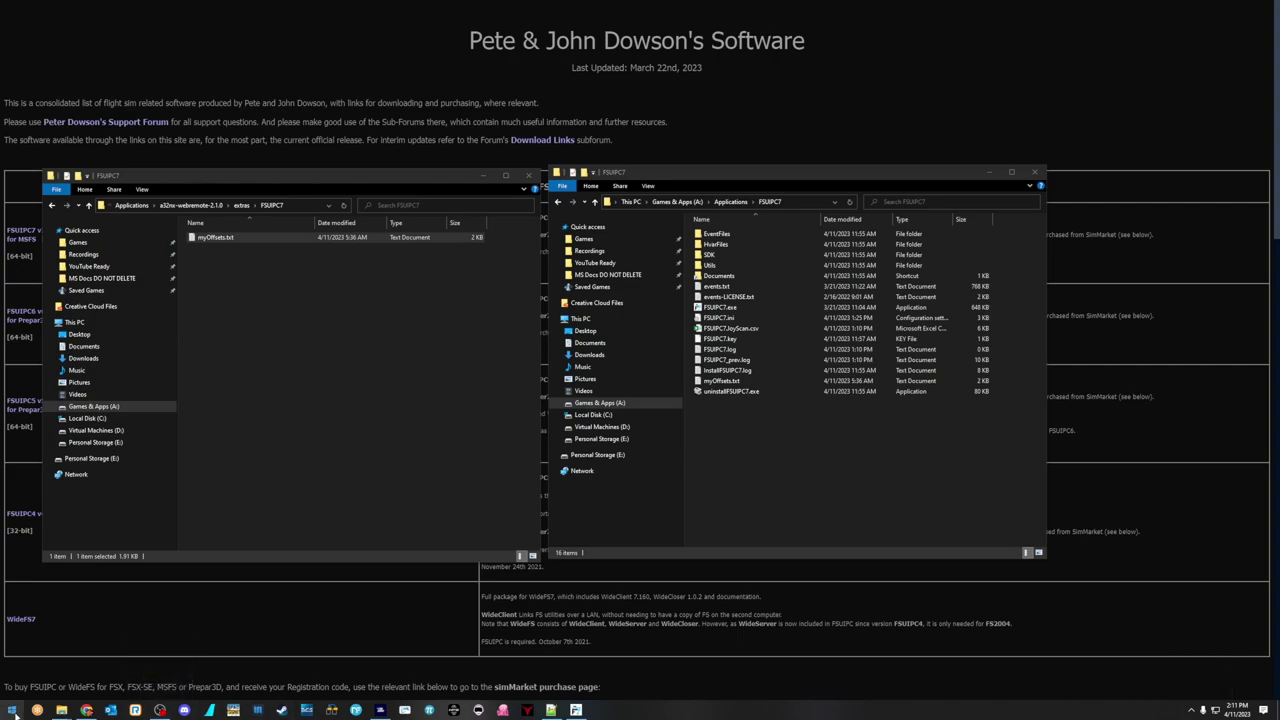
{"action": "left_click", "coordinate": [14, 713]}
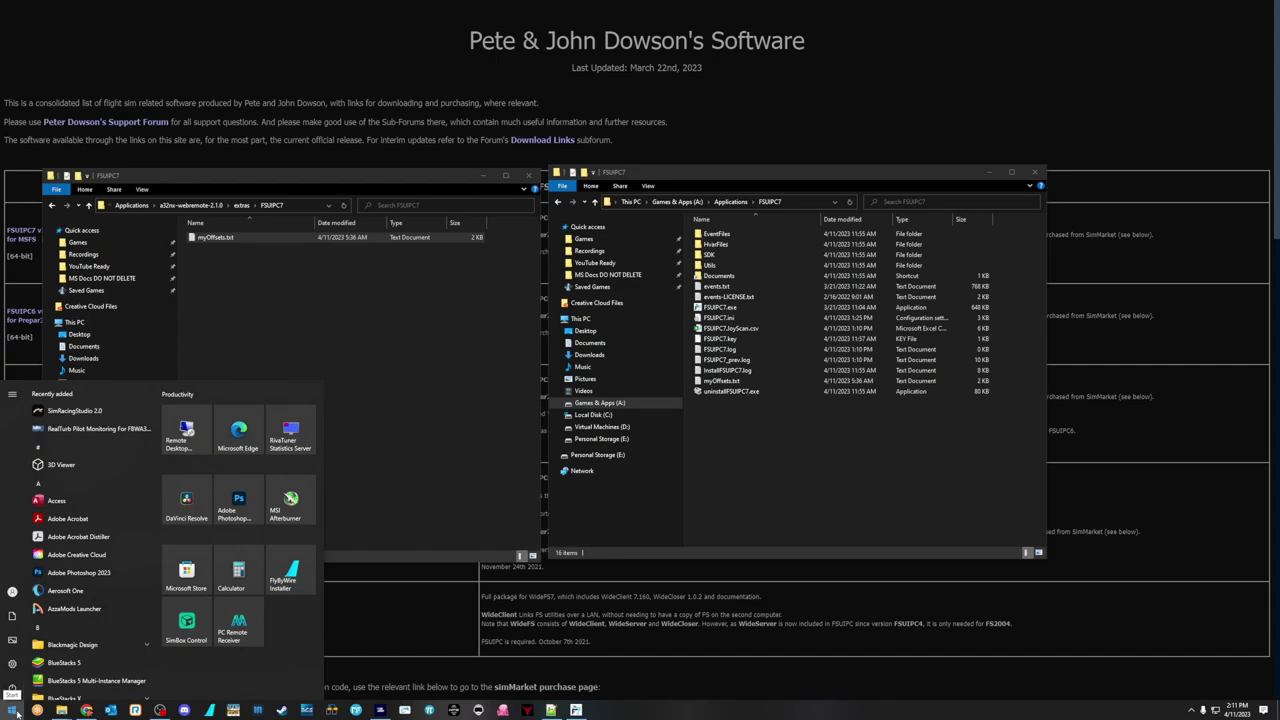
{"action": "left_click", "coordinate": [12, 710]}
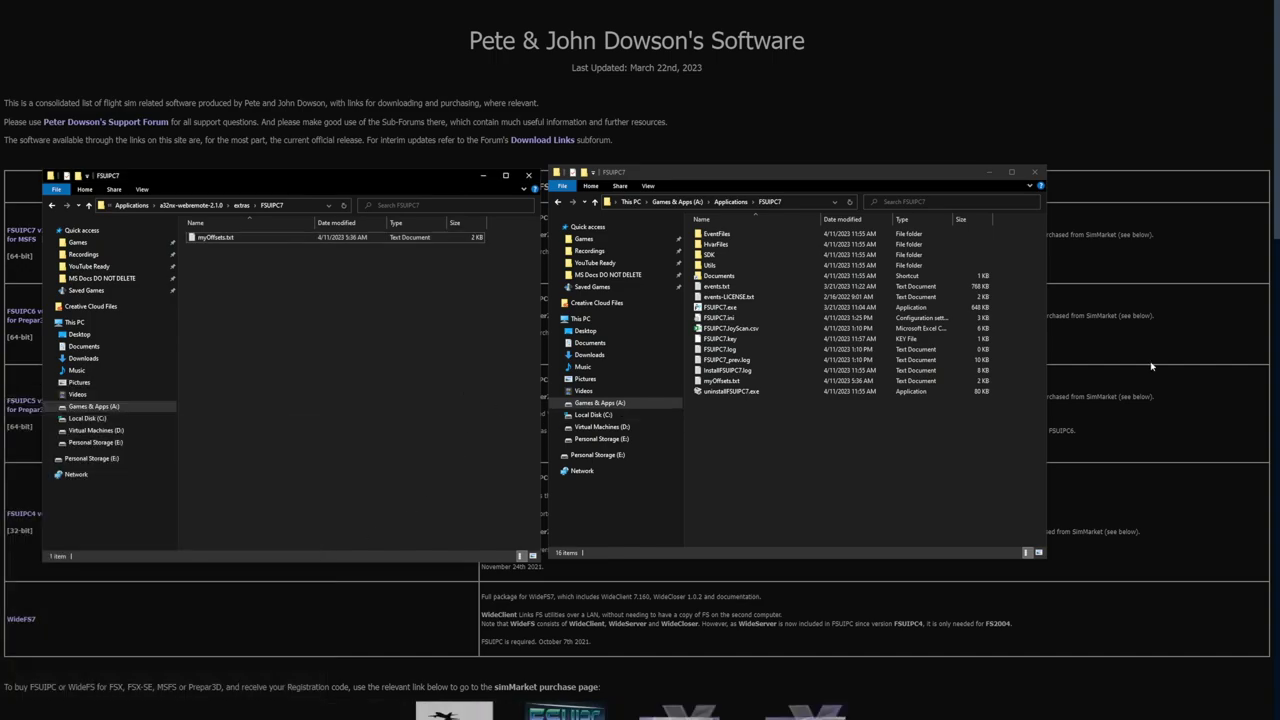
- Try to launch FSUIPC7.exe from the installation folder and dismiss the resulting message
{"action": "left_click", "coordinate": [724, 309]}
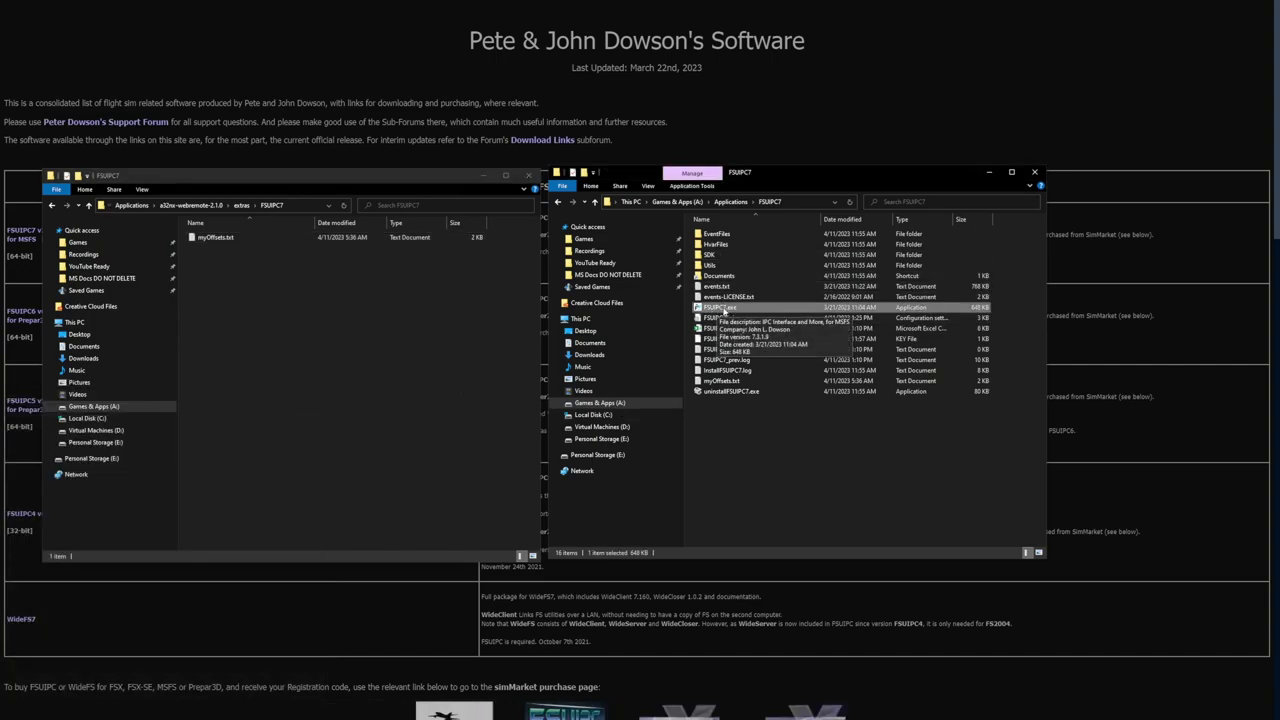
{"action": "double_click", "coordinate": [724, 311]}
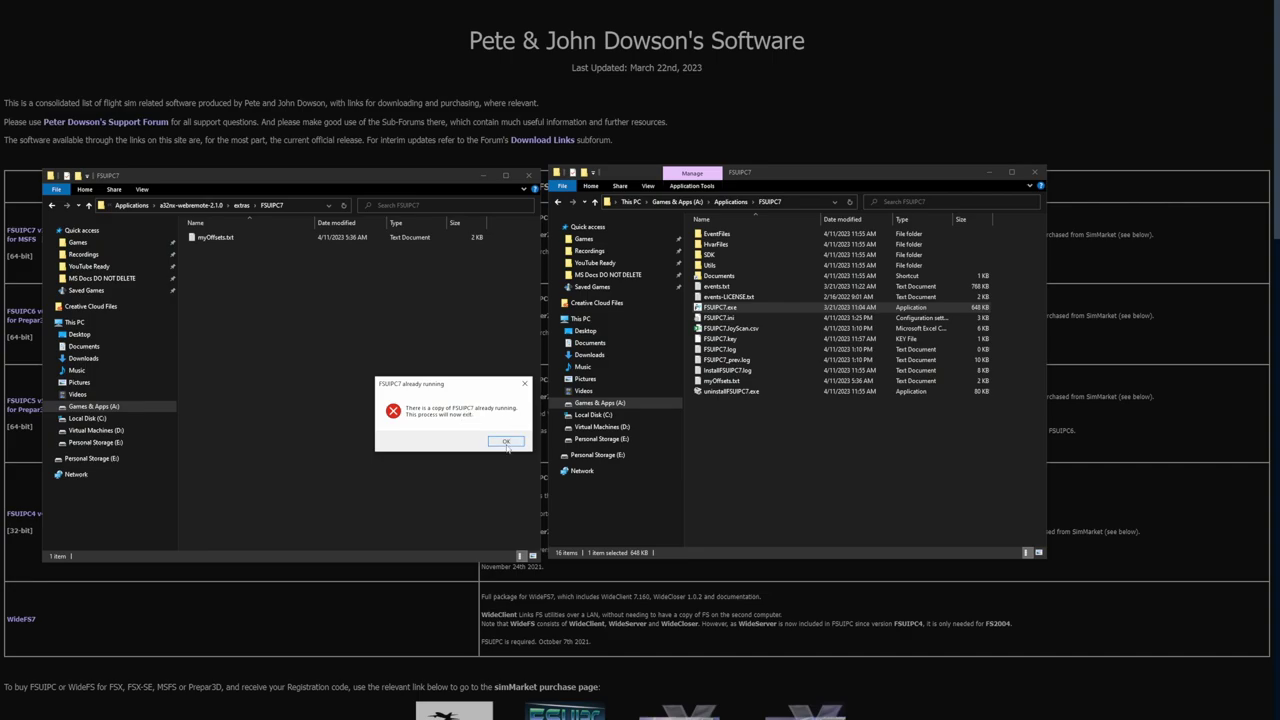
{"action": "left_click", "coordinate": [505, 441]}
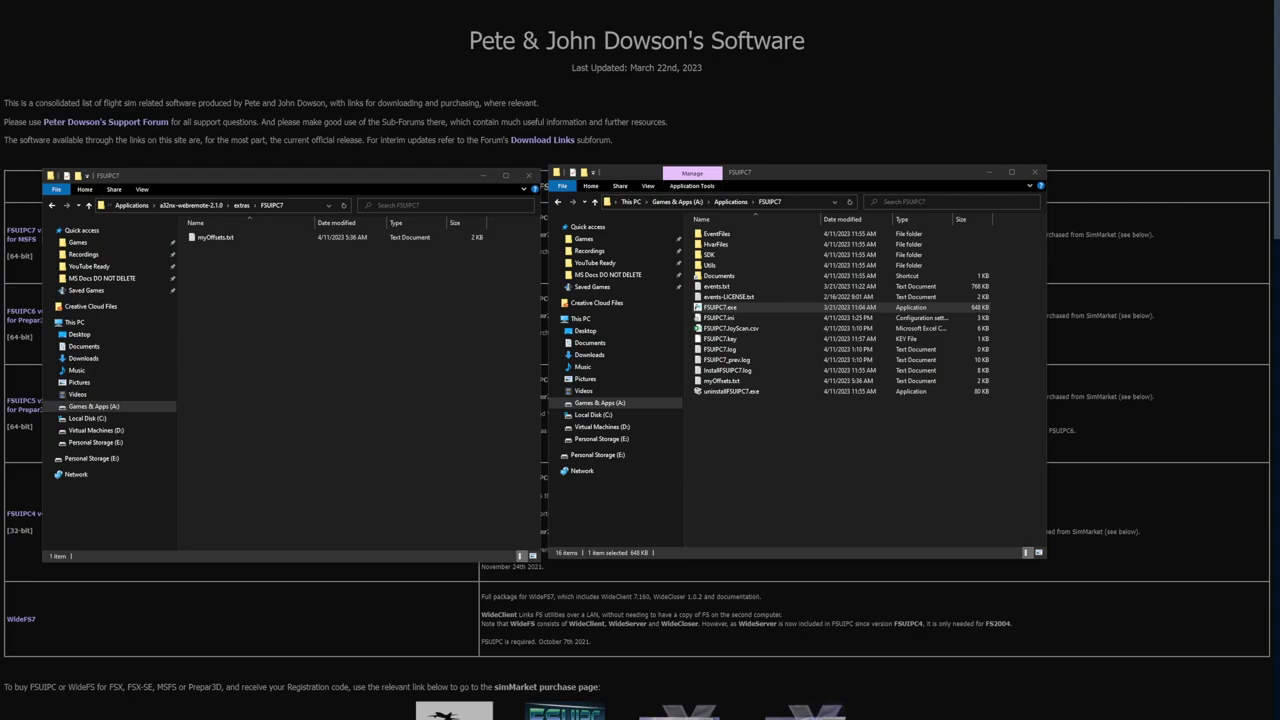
- Reposition the FSUIPC7 window lower over the folder windows to check its simulator connection, and return to the web page
{"action": "left_click_drag", "start_coordinate": [595, 296], "coordinate": [694, 368]}
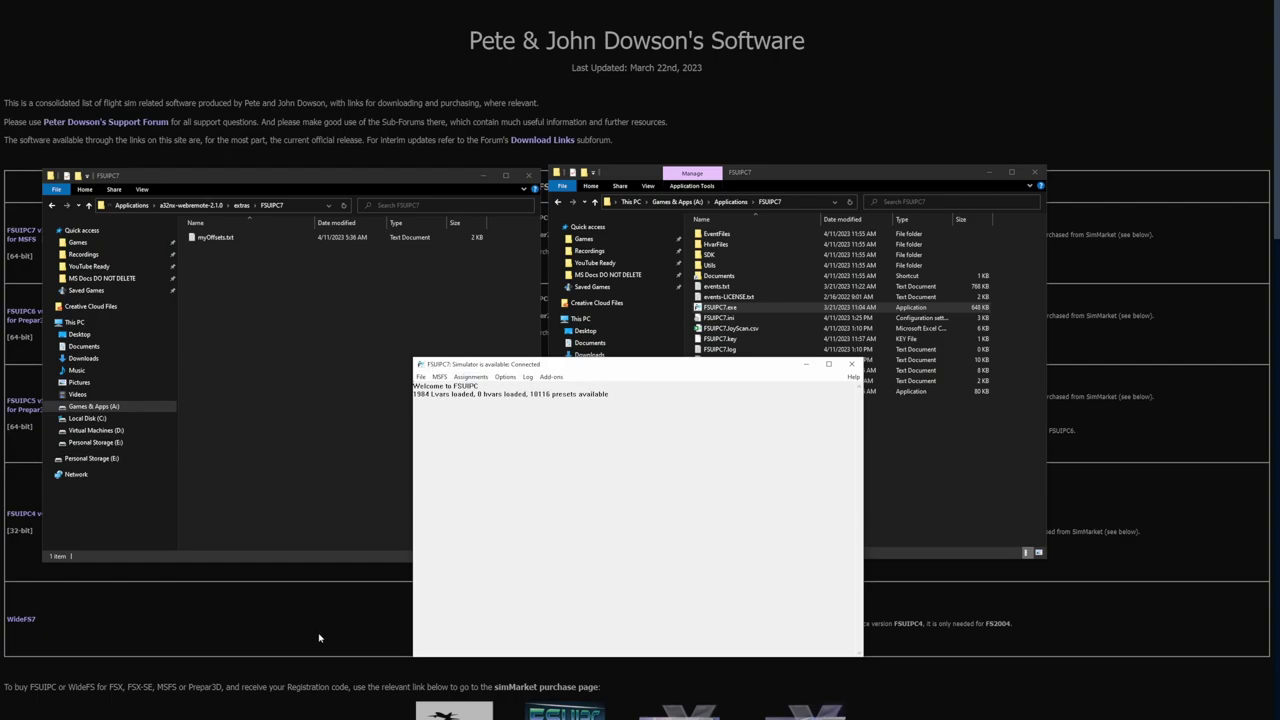
{"action": "left_click", "coordinate": [319, 637]}
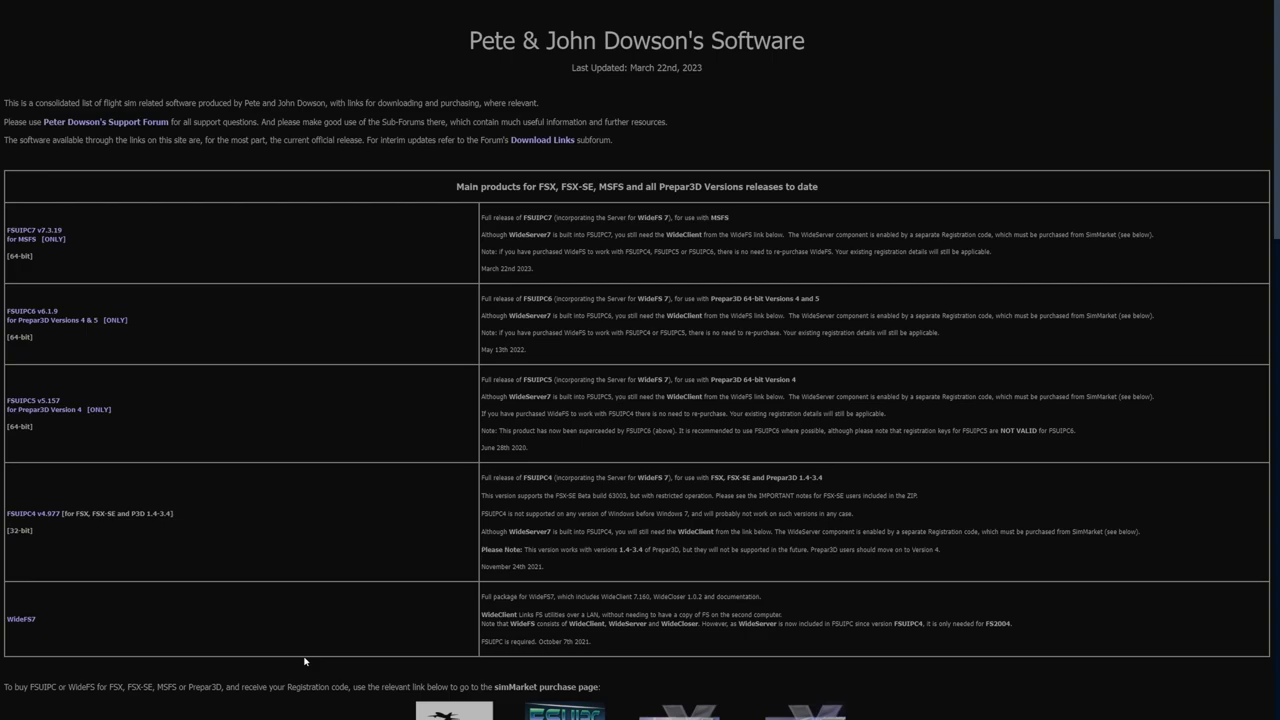
- Close the FSUIPC7 window, exit the program completely from the notification area, and check the hidden icons
{"action": "key", "text": "super"}
{"action": "left_click", "coordinate": [1194, 712]}
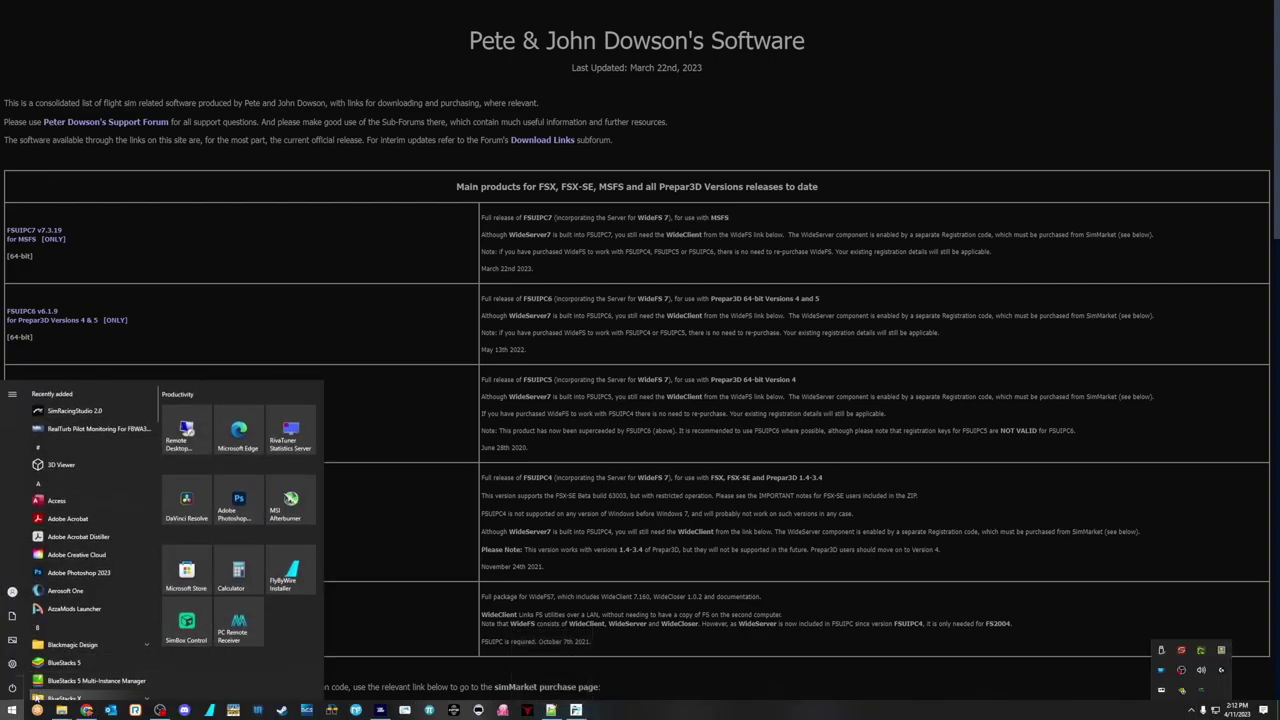
{"action": "left_click", "coordinate": [576, 710]}
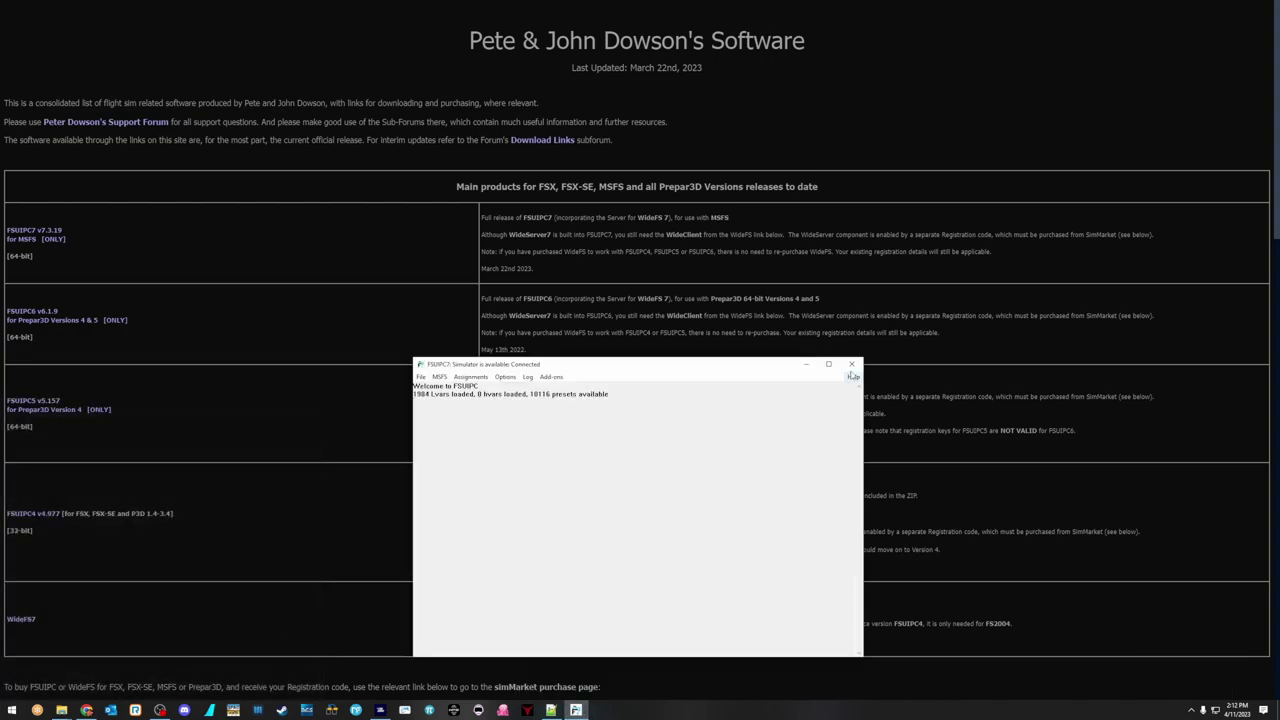
{"action": "key", "text": "super"}
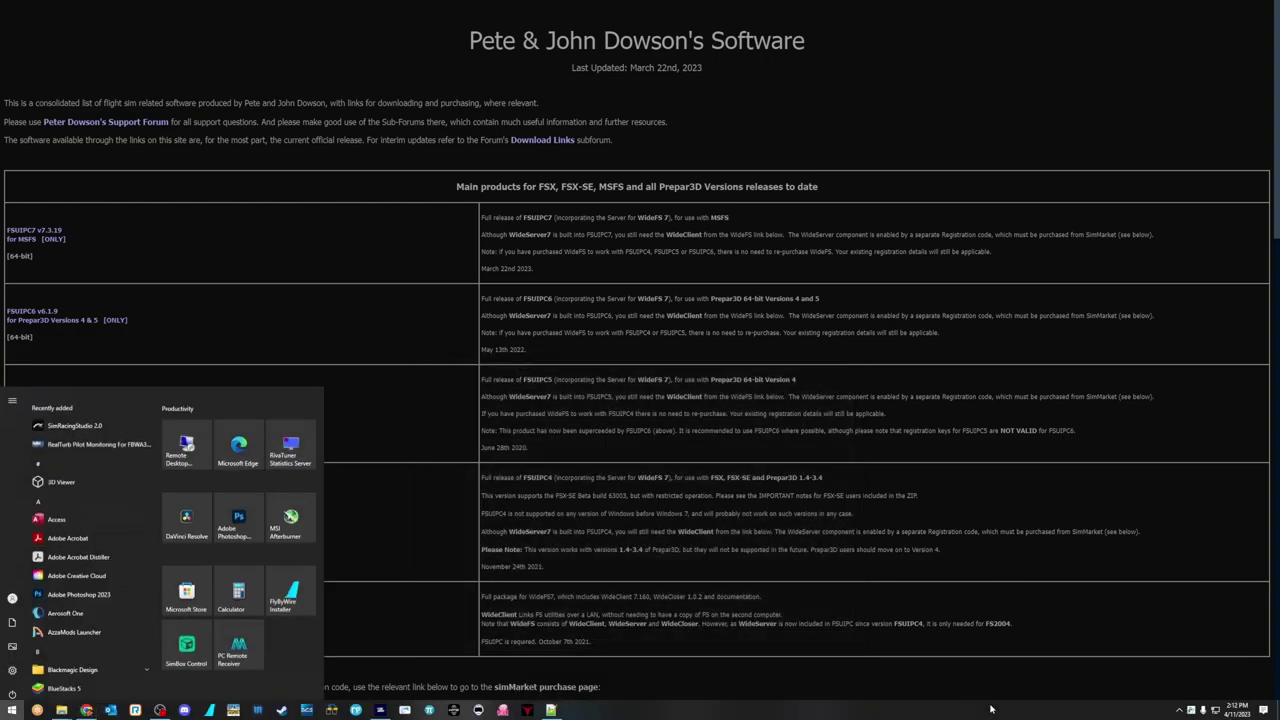
{"action": "right_click", "coordinate": [1191, 709]}
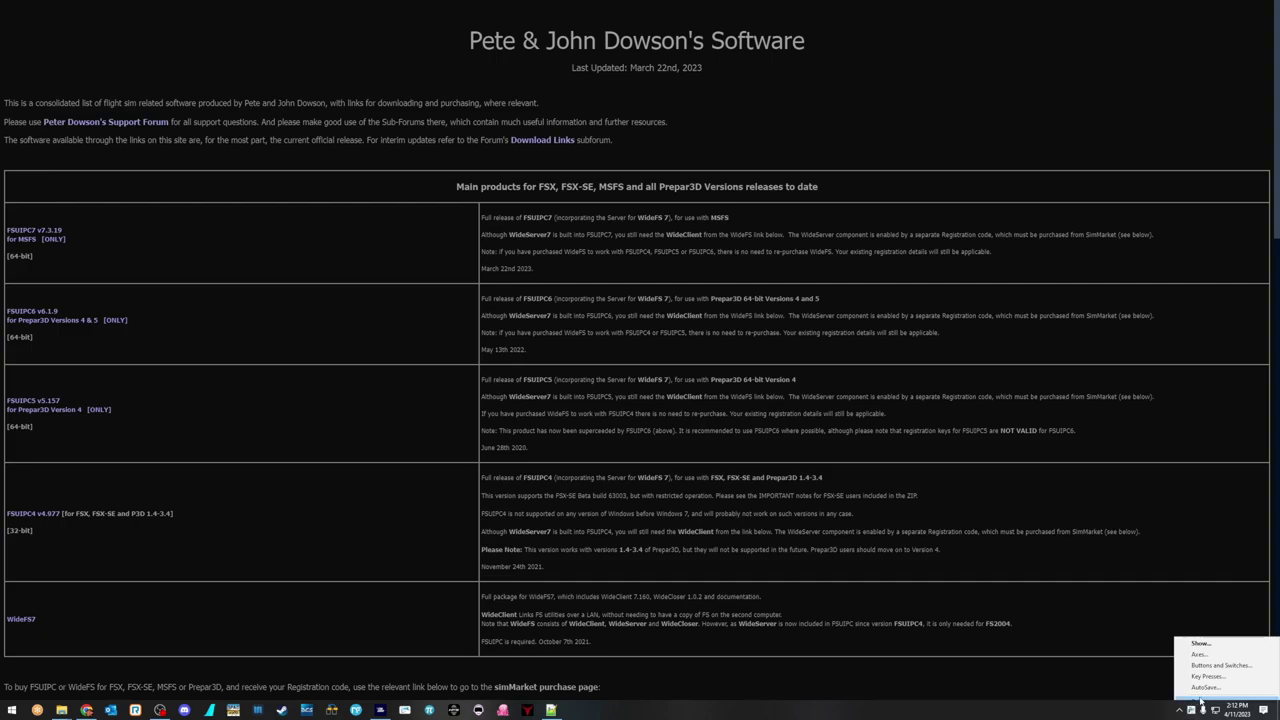
{"action": "left_click", "coordinate": [1201, 698]}
{"action": "left_click", "coordinate": [1191, 709]}
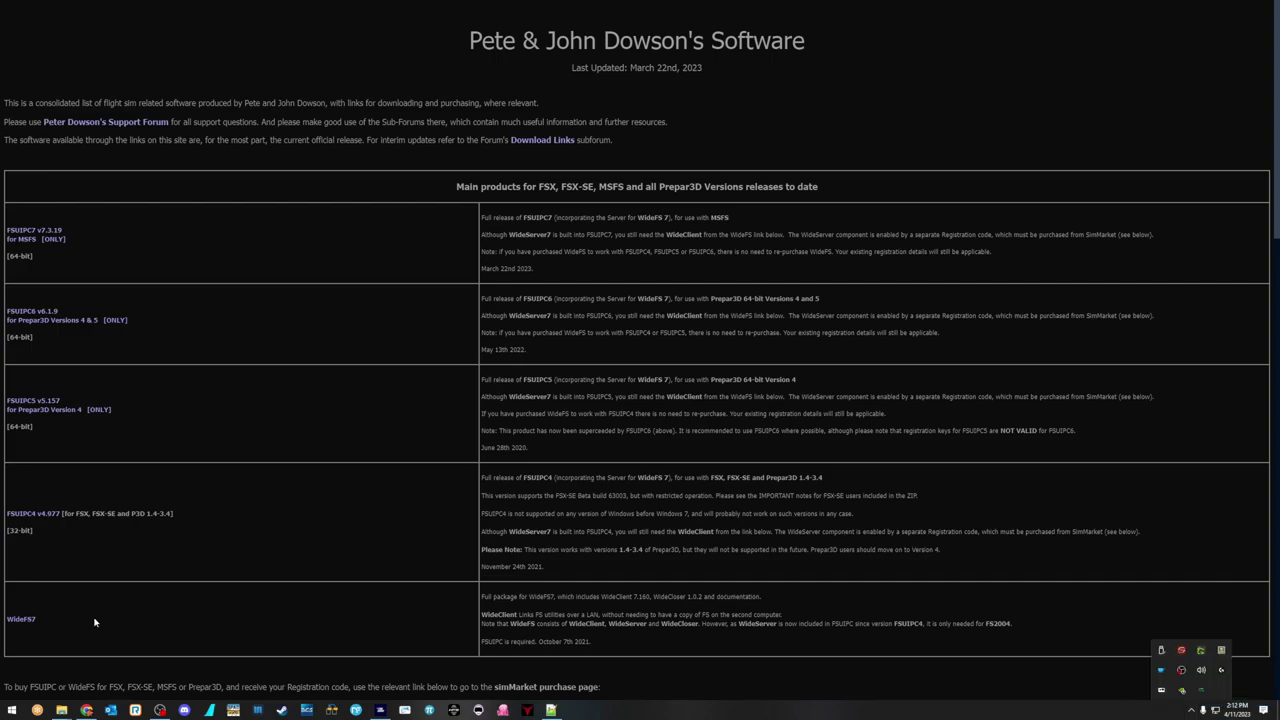
- Bring both FSUIPC7 folder windows to the front and launch FSUIPC7.exe from the installation folder
{"action": "left_click", "coordinate": [11, 709]}
{"action": "mouse_move", "coordinate": [74, 716]}
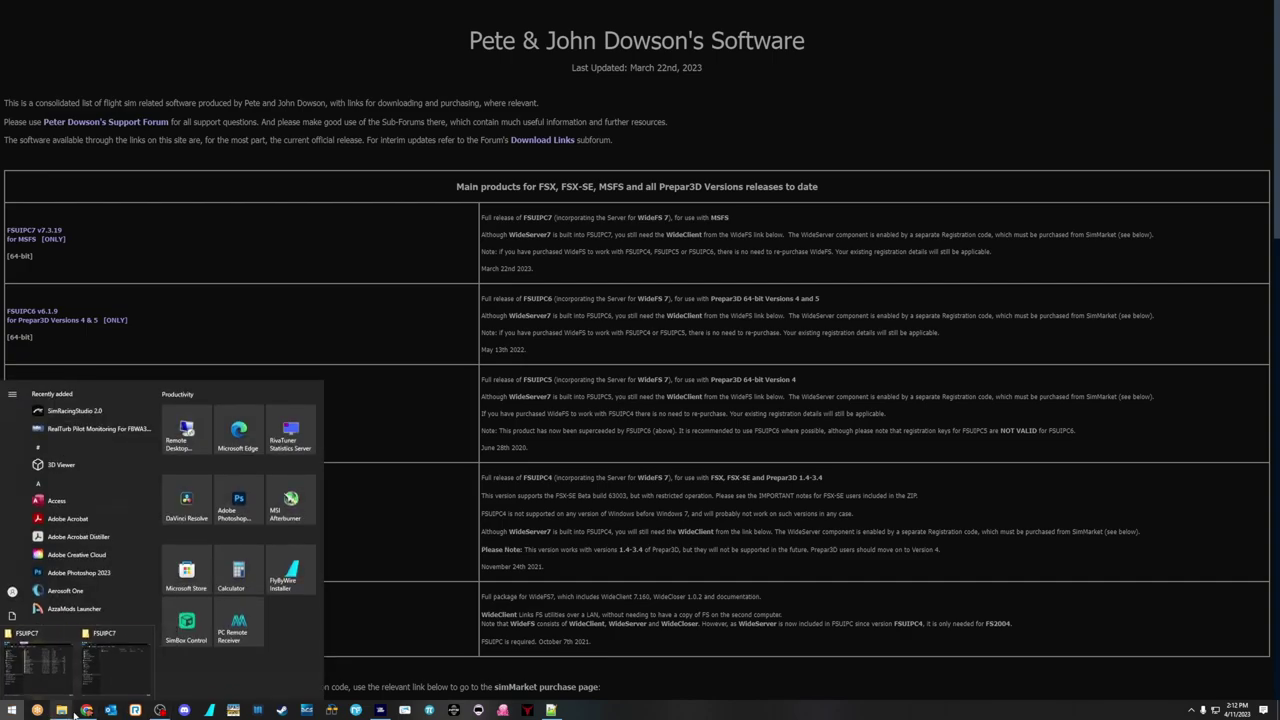
{"action": "left_click", "coordinate": [128, 655]}
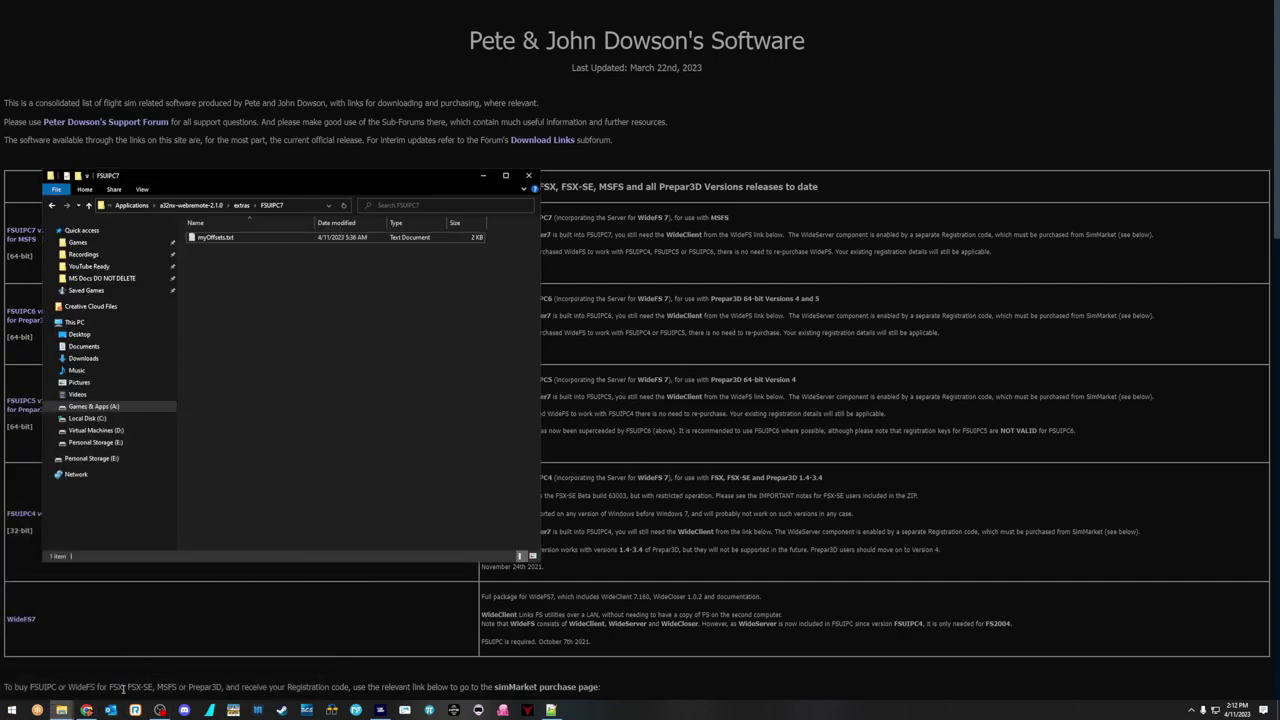
{"action": "mouse_move", "coordinate": [35, 655]}
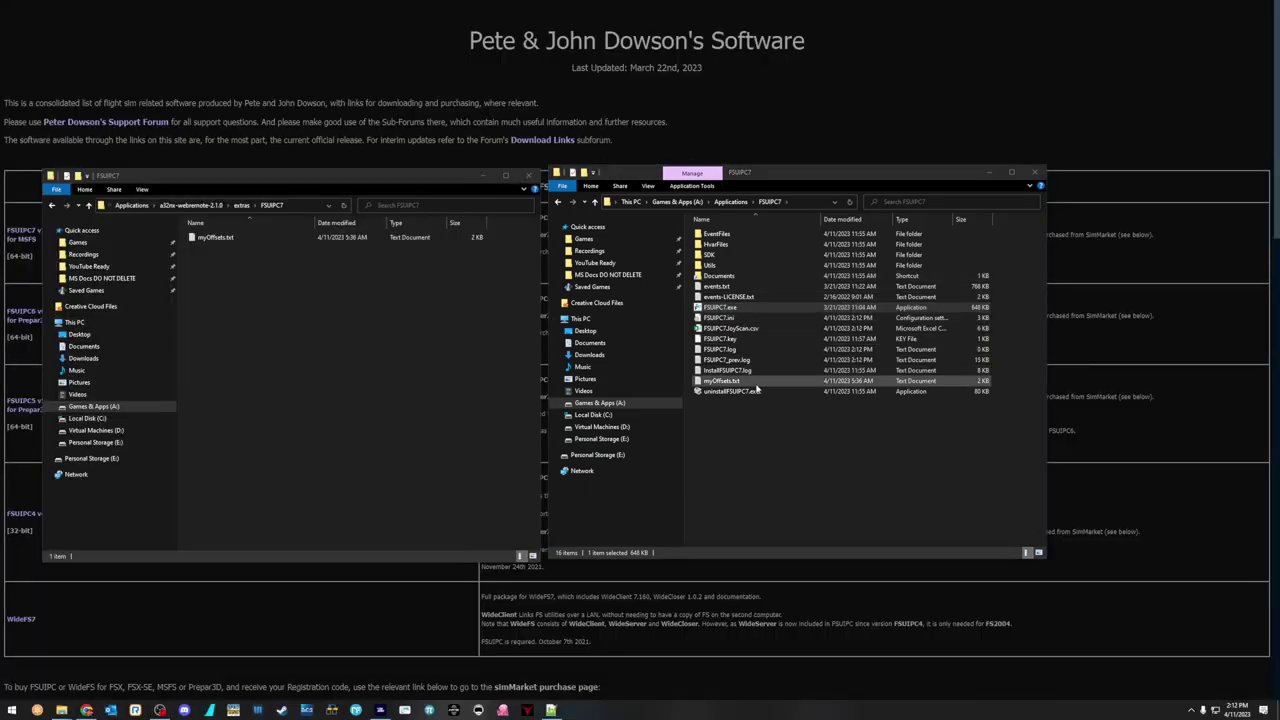
{"action": "left_click", "coordinate": [720, 307]}
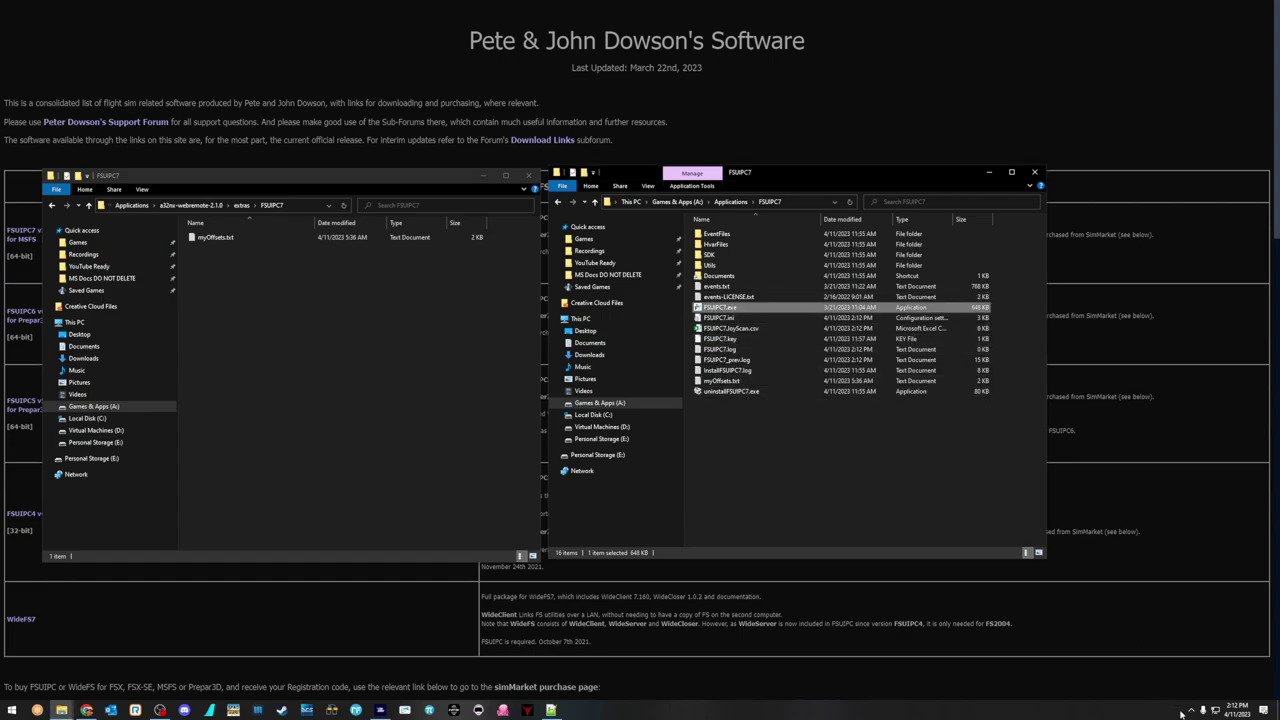
- Show the FSUIPC7 window from the hidden notification icons and start its WebSocket Server add-on
{"action": "left_click", "coordinate": [1190, 710]}
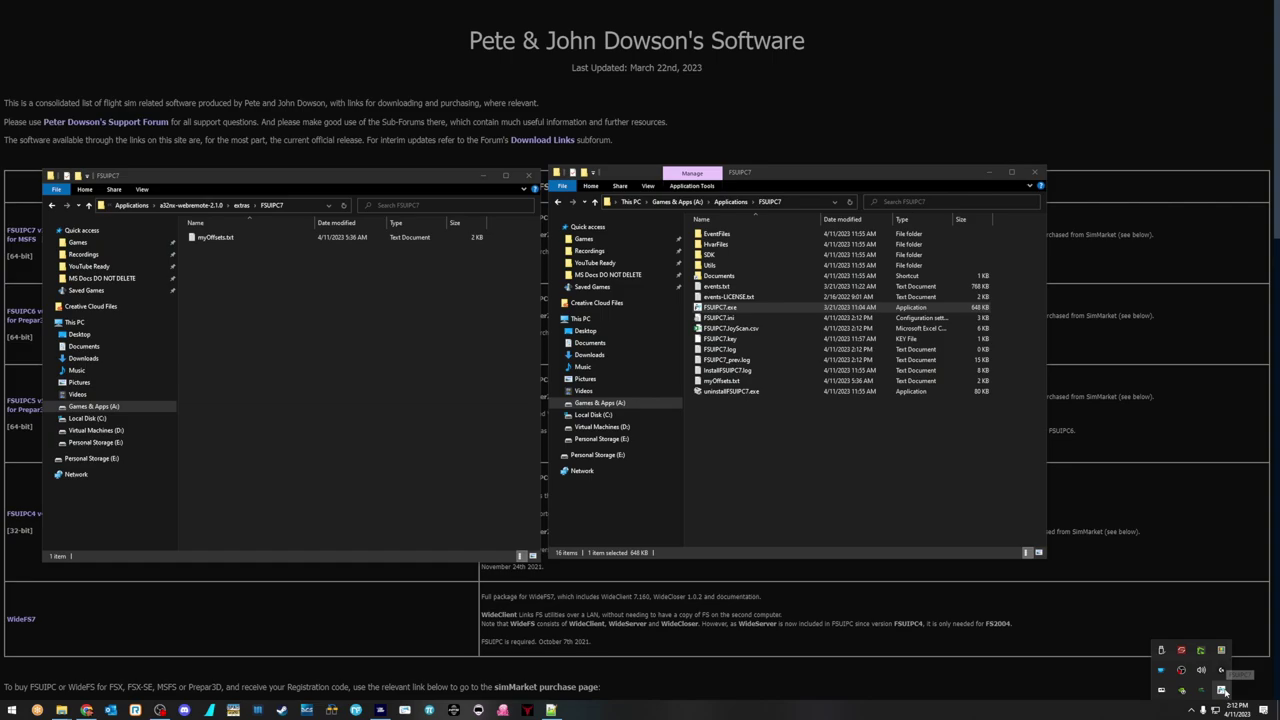
{"action": "right_click", "coordinate": [1222, 690]}
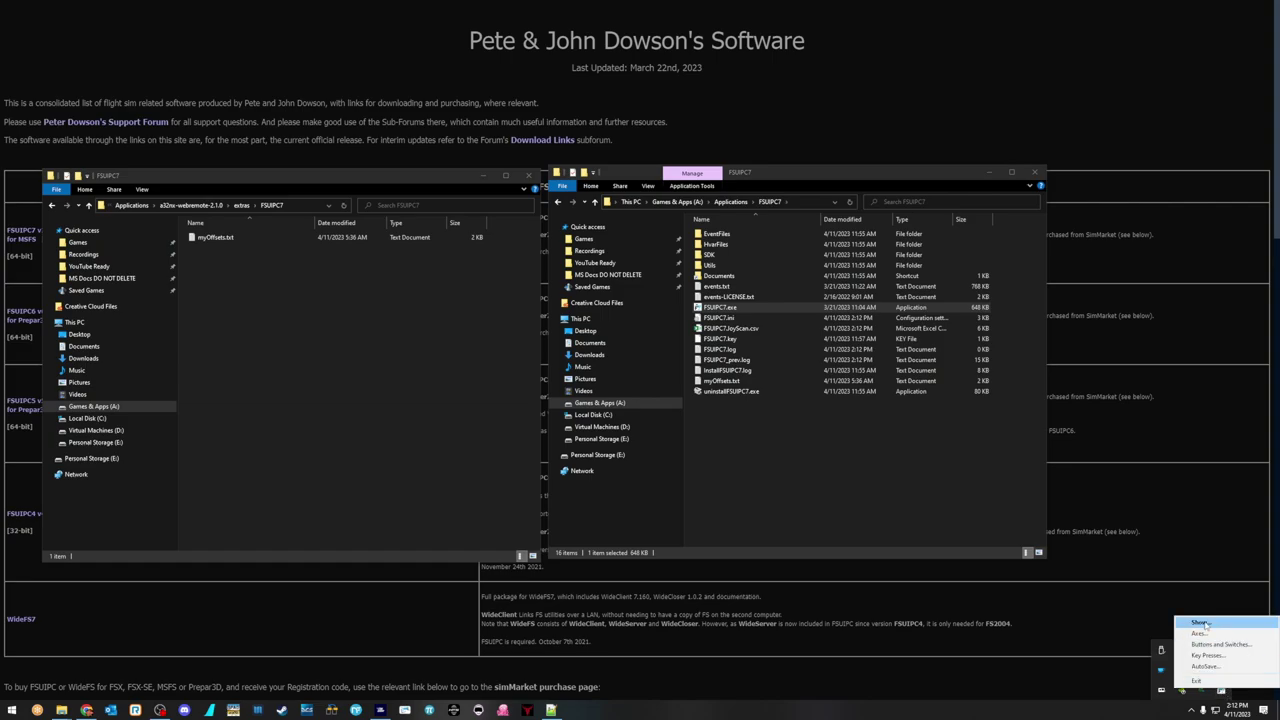
{"action": "left_click", "coordinate": [1200, 623]}
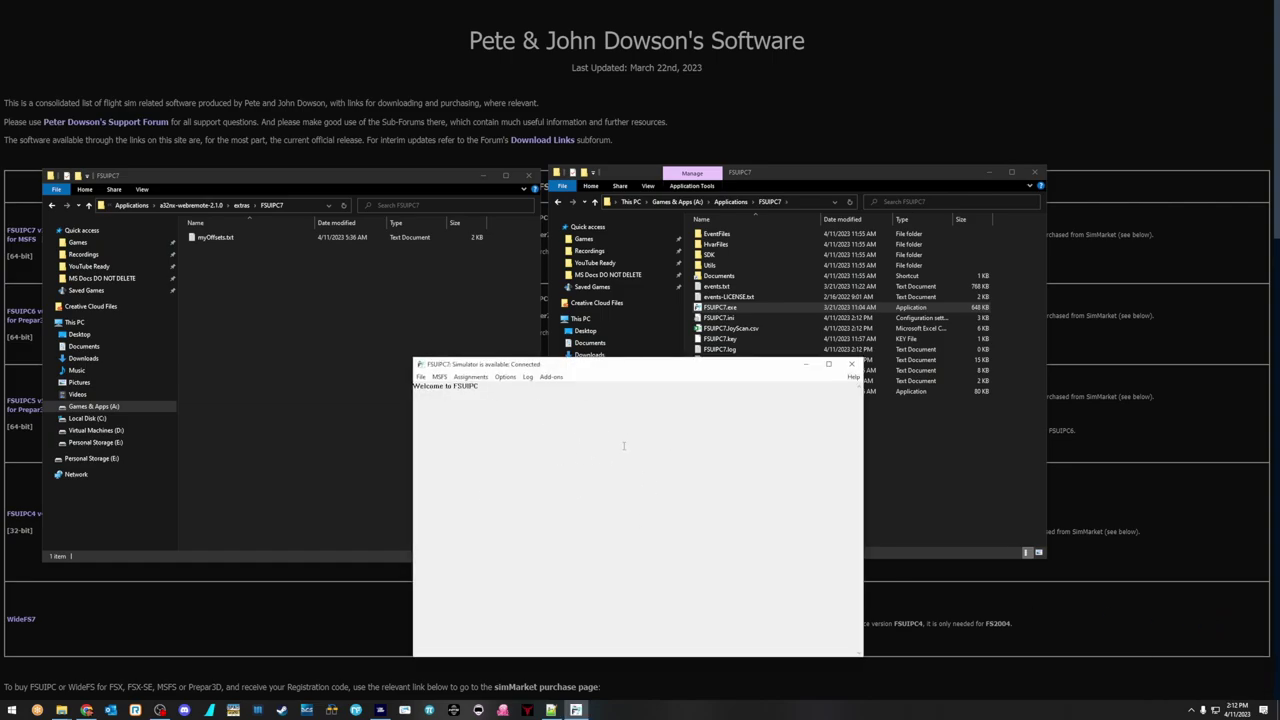
{"action": "left_click", "coordinate": [551, 377]}
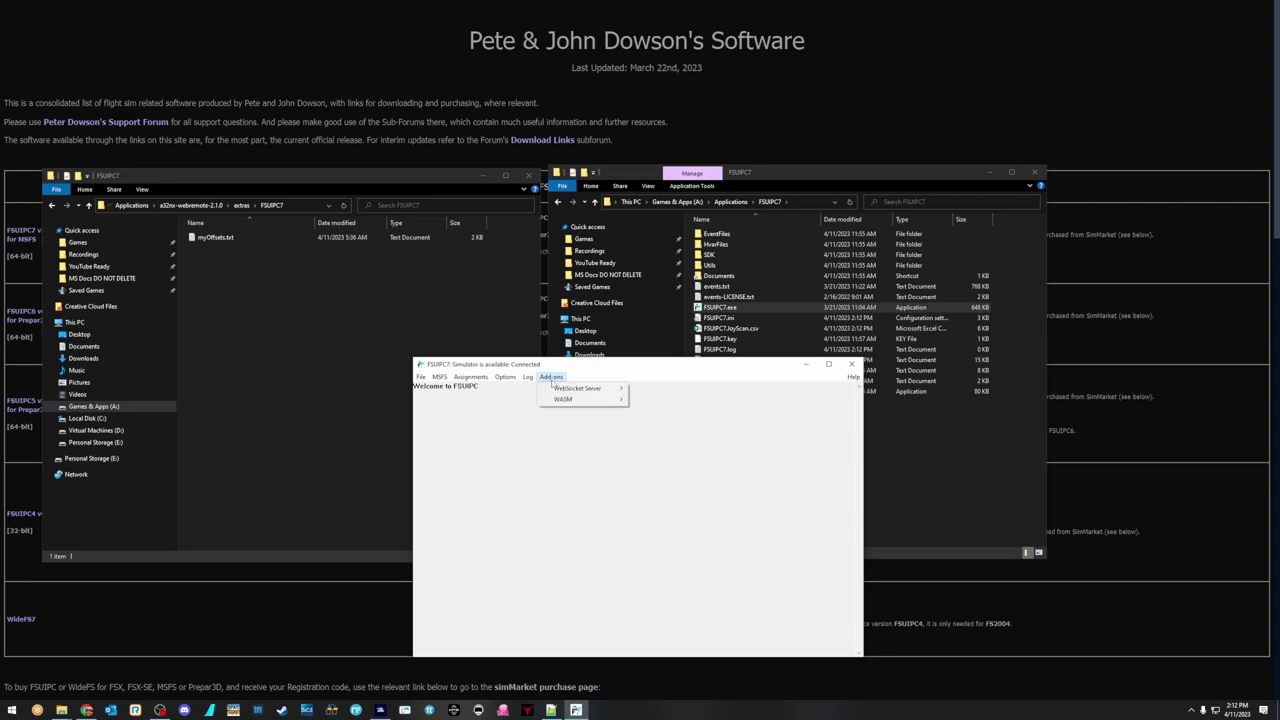
{"action": "mouse_move", "coordinate": [572, 390]}
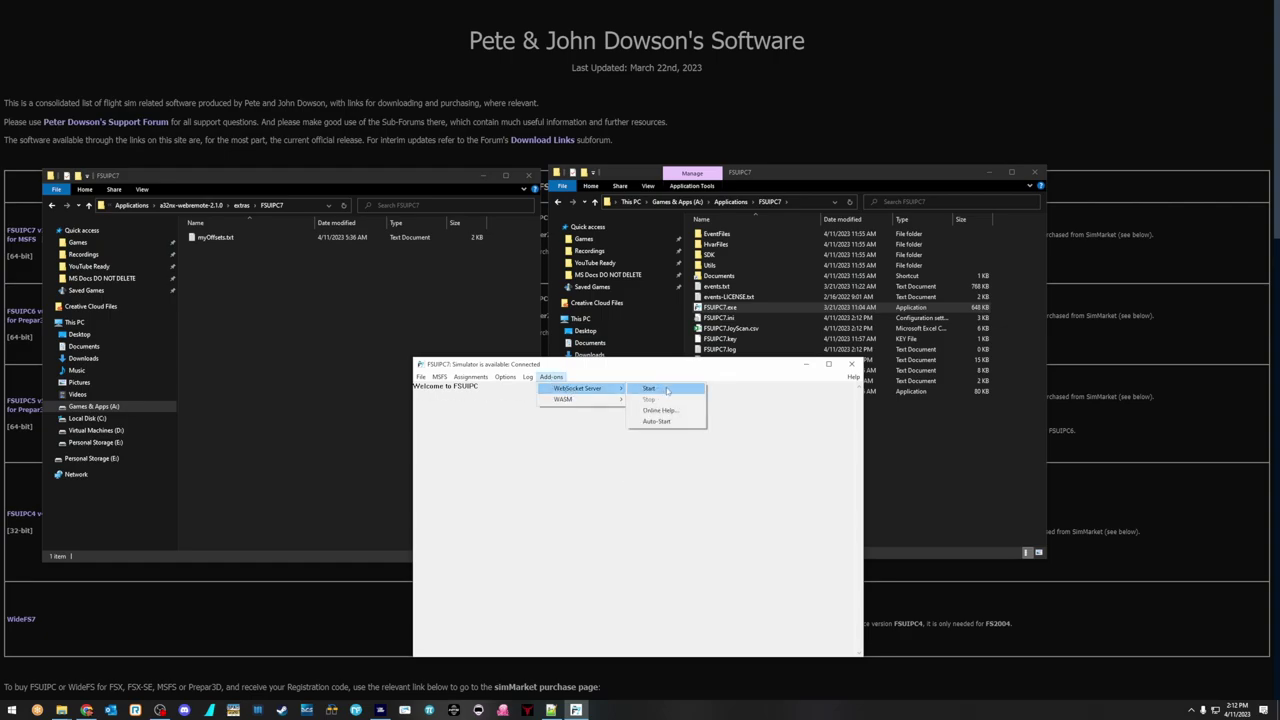
{"action": "left_click", "coordinate": [650, 388]}
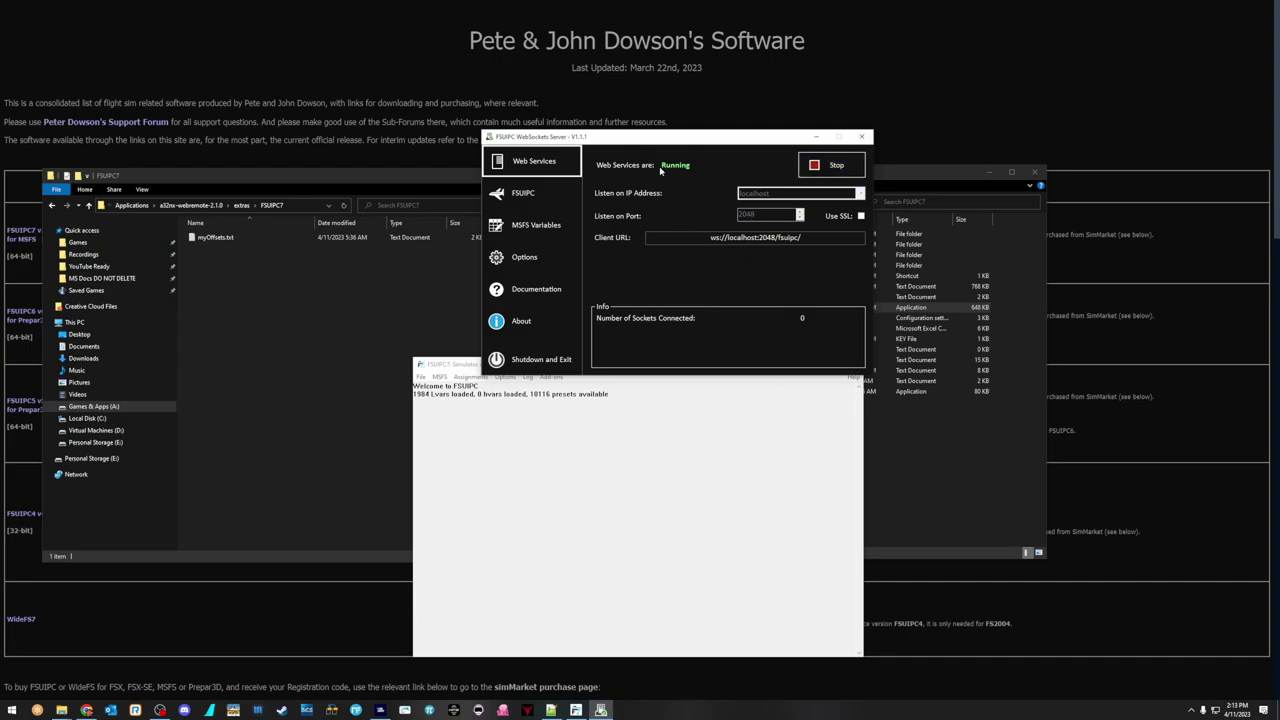
- Examine the Client URL in the FSUIPC WebSockets Server window by highlighting its address and host part
{"action": "left_click_drag", "start_coordinate": [820, 239], "coordinate": [707, 244]}
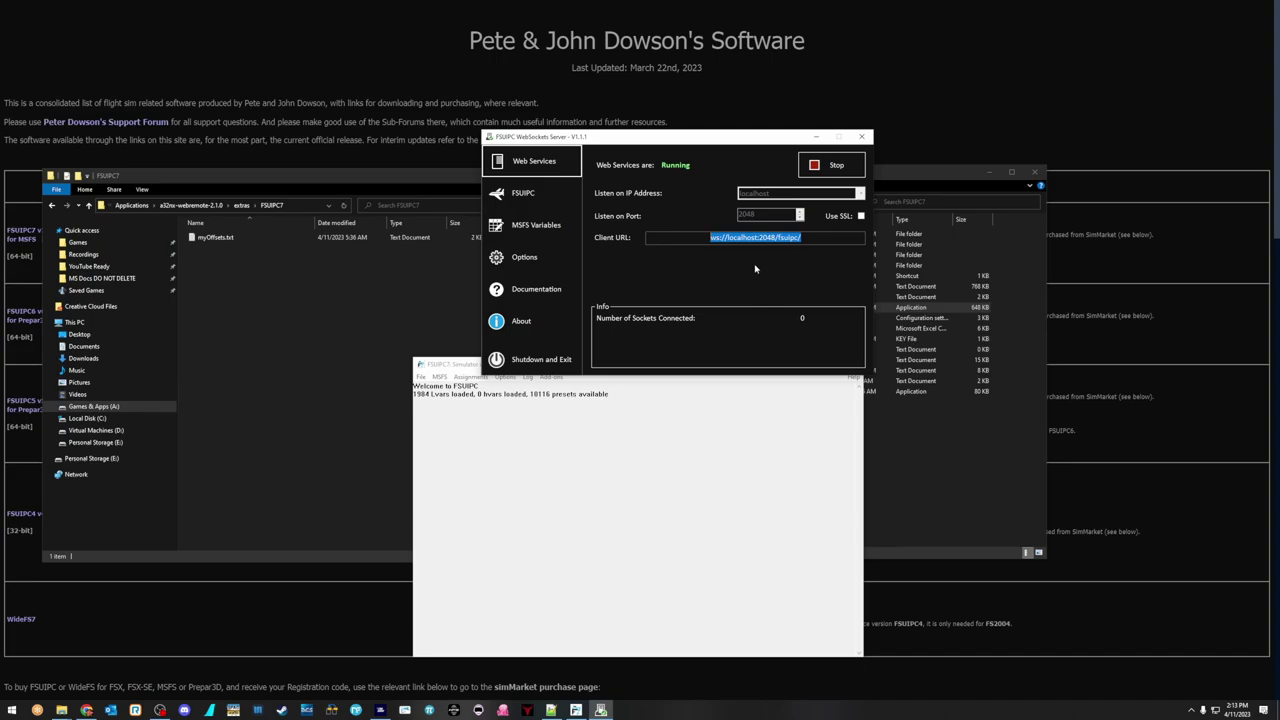
{"action": "left_click_drag", "start_coordinate": [757, 237], "coordinate": [730, 240]}
{"action": "left_click", "coordinate": [812, 242]}
- Go to the web folder of a32nx-webremote-2.1.0 and open index.html in the browser
{"action": "left_click", "coordinate": [333, 257]}
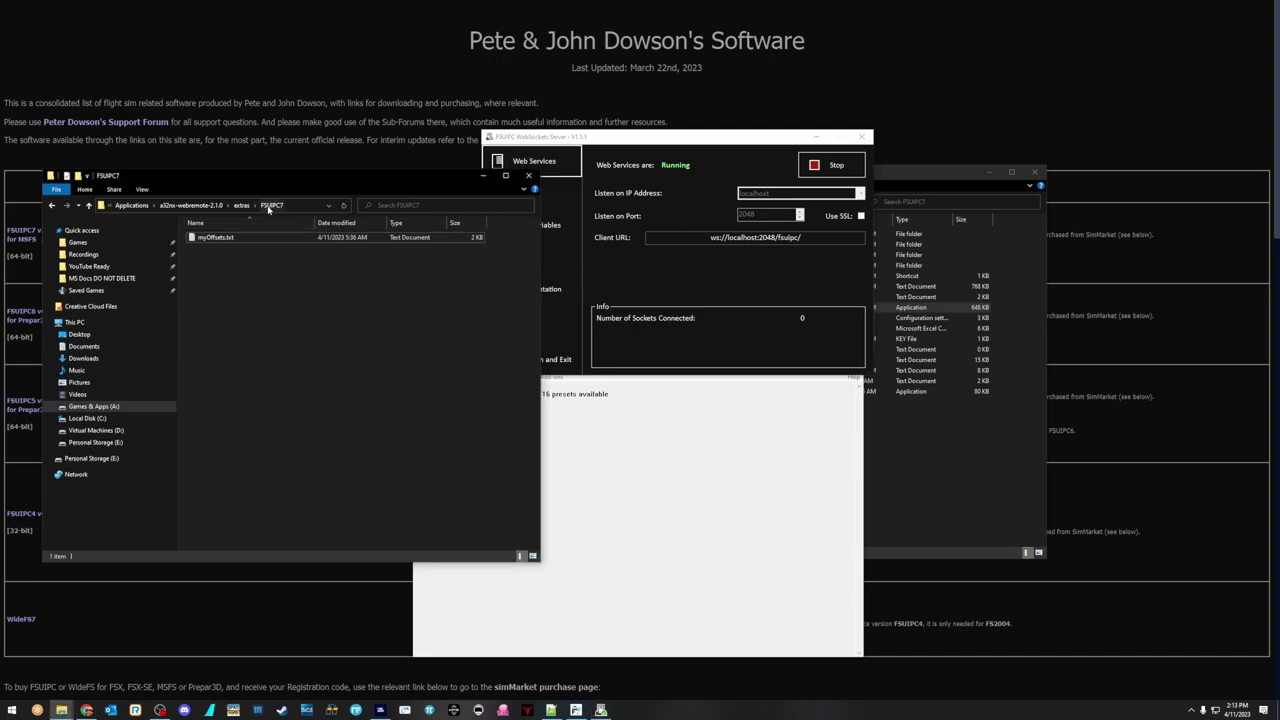
{"action": "left_click", "coordinate": [190, 206]}
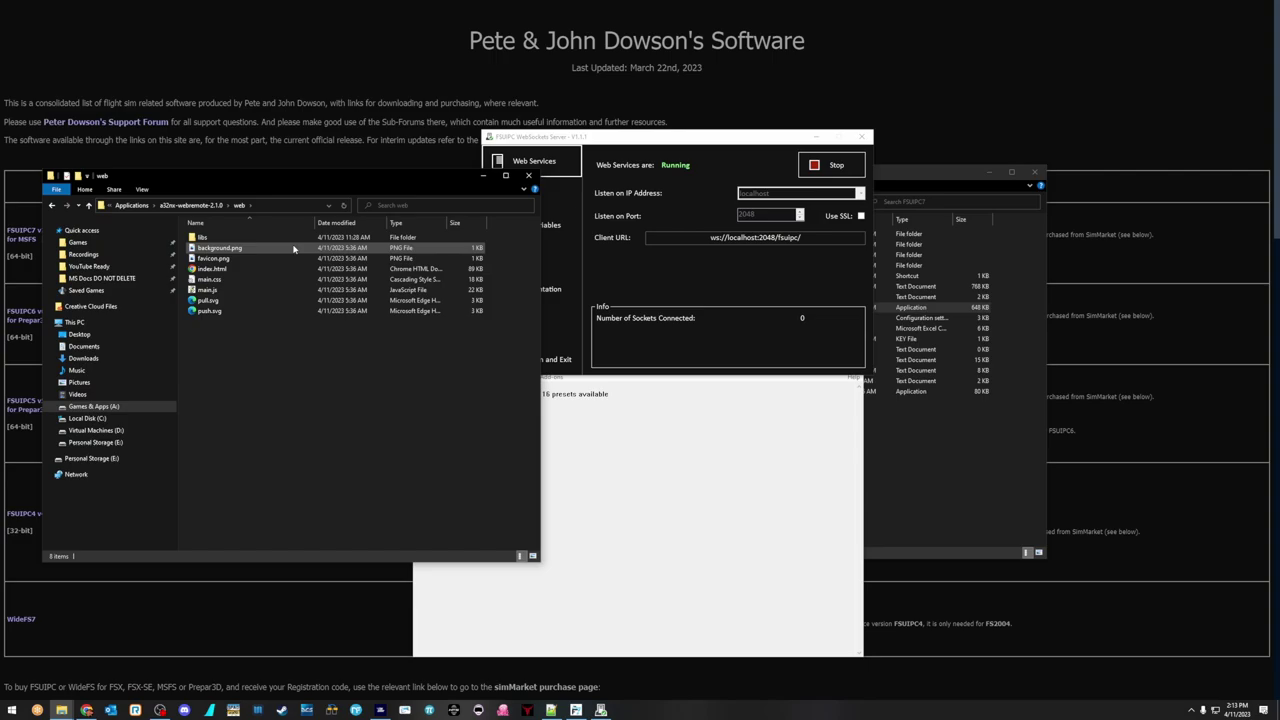
{"action": "double_click", "coordinate": [233, 248]}
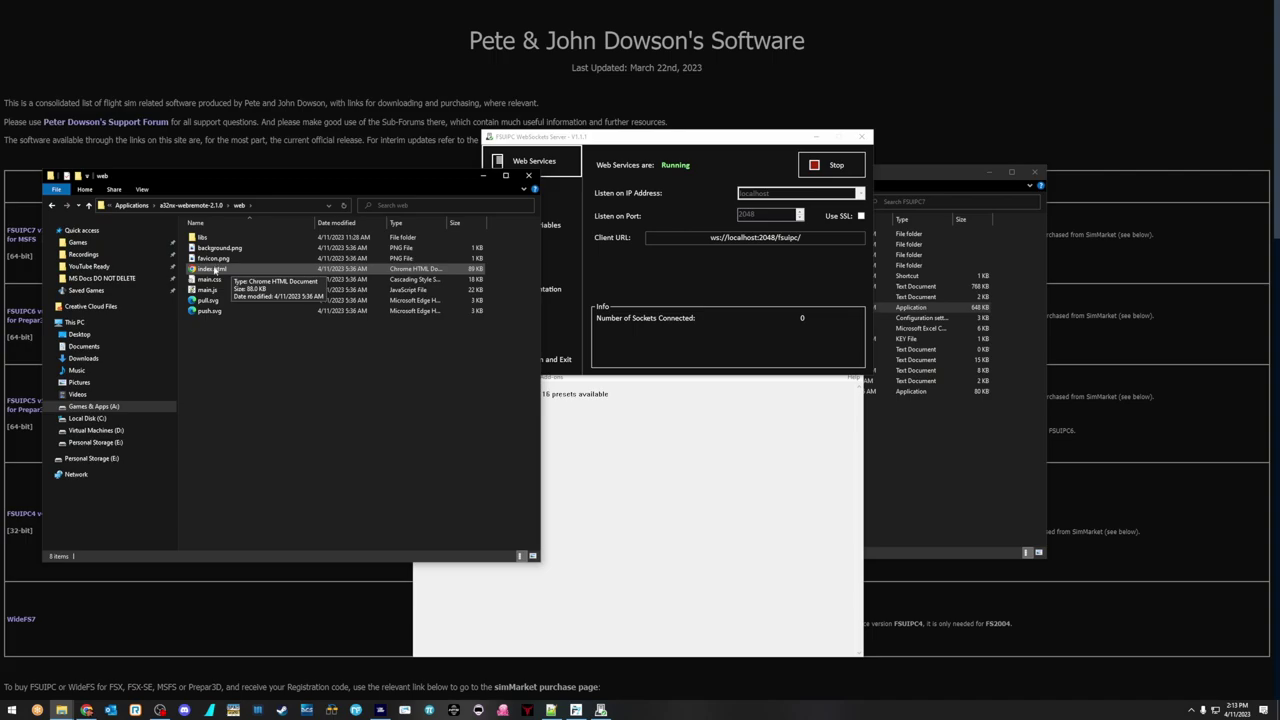
{"action": "double_click", "coordinate": [214, 270]}
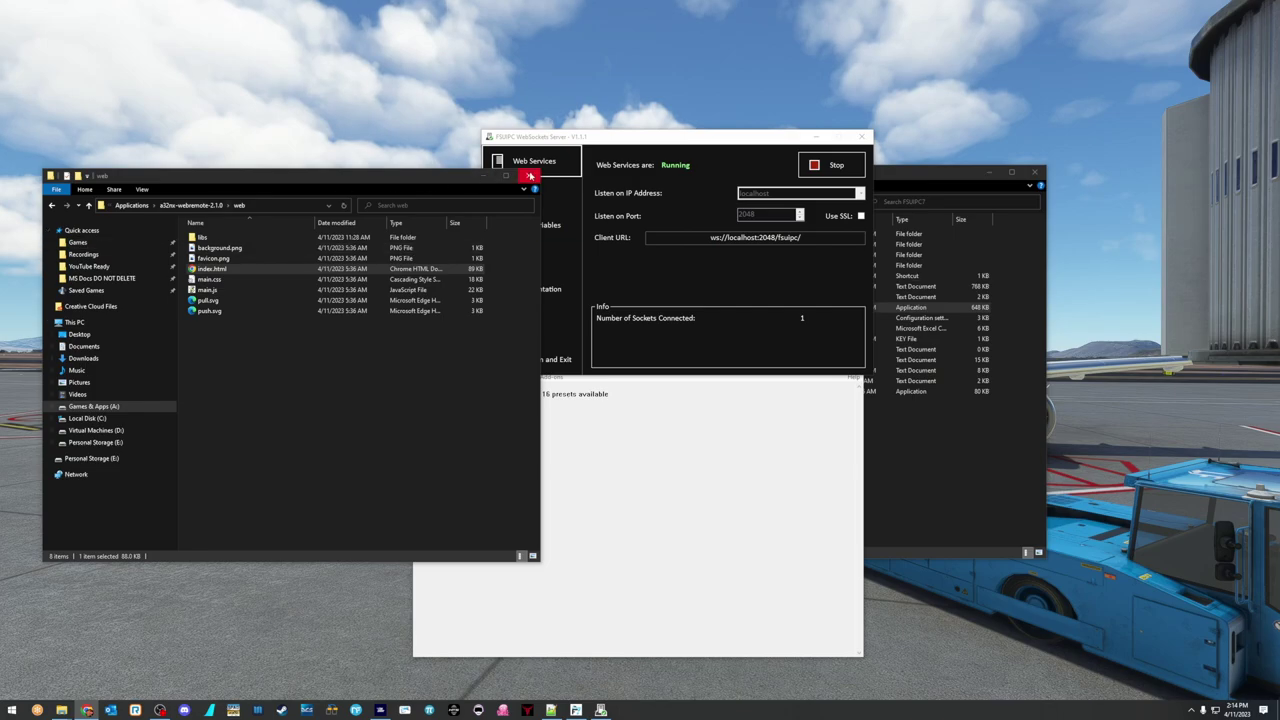
- Close the two folder windows and minimize the FSUIPC7 and FSUIPC WebSockets Server windows
{"action": "left_click", "coordinate": [529, 176]}
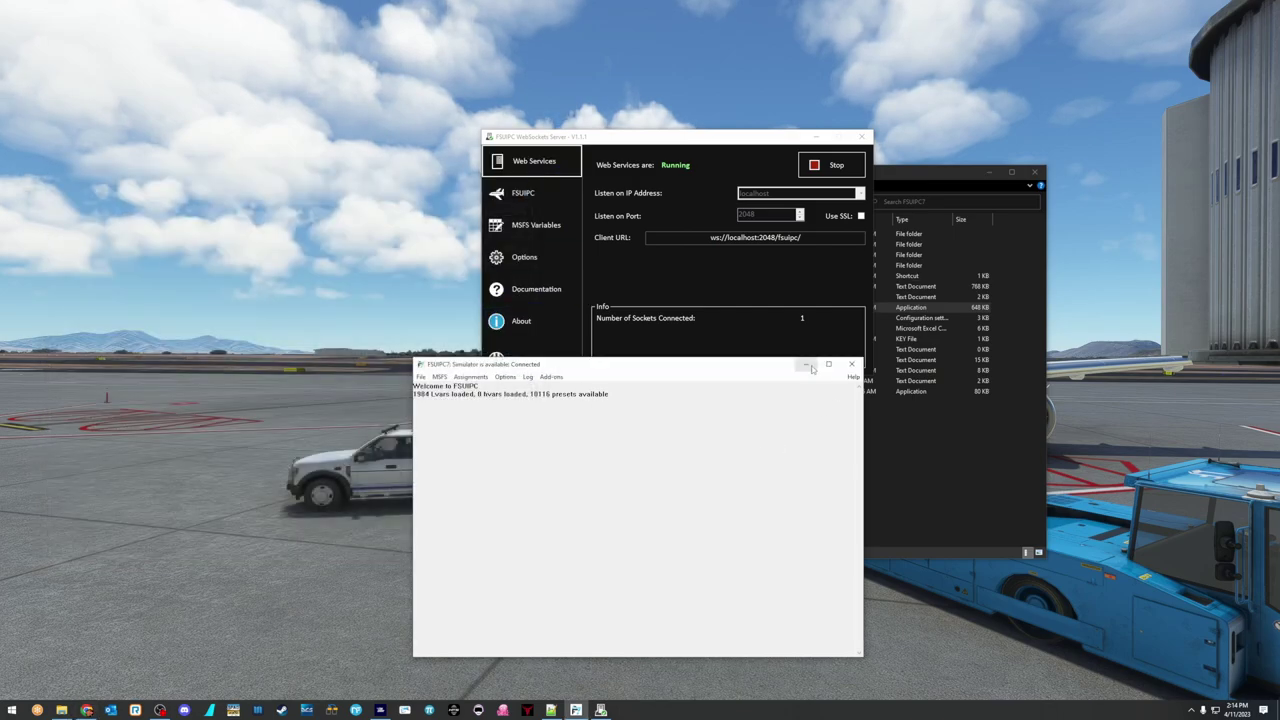
{"action": "left_click", "coordinate": [806, 365]}
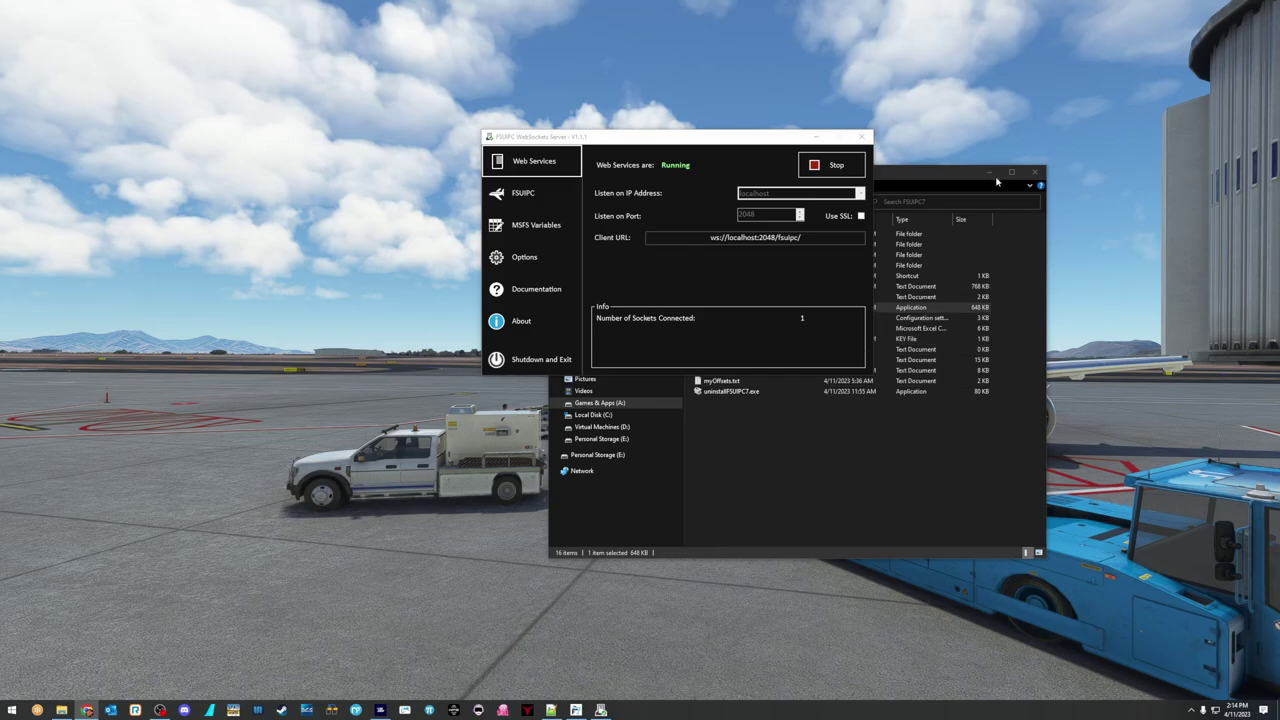
{"action": "left_click", "coordinate": [1034, 172]}
{"action": "left_click", "coordinate": [817, 137]}
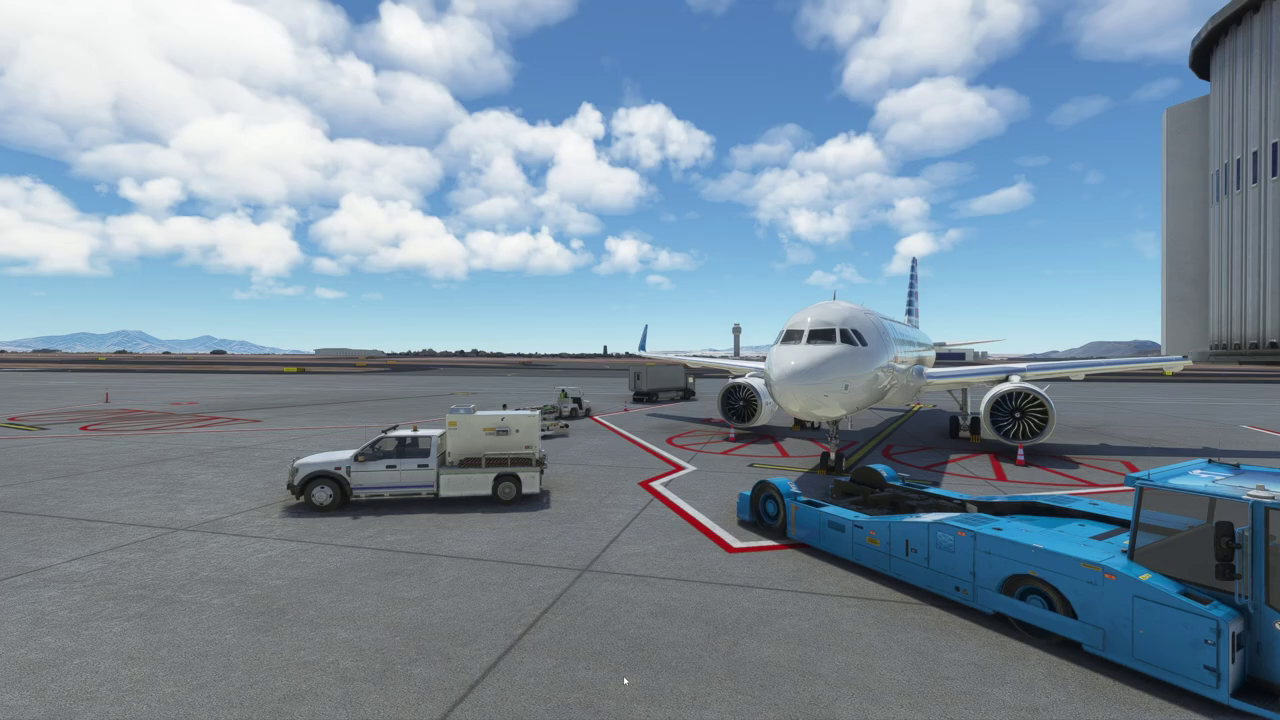
- Dismiss the Start menu and switch the simulator from the external aircraft view to the cockpit view
{"action": "key", "text": "super"}
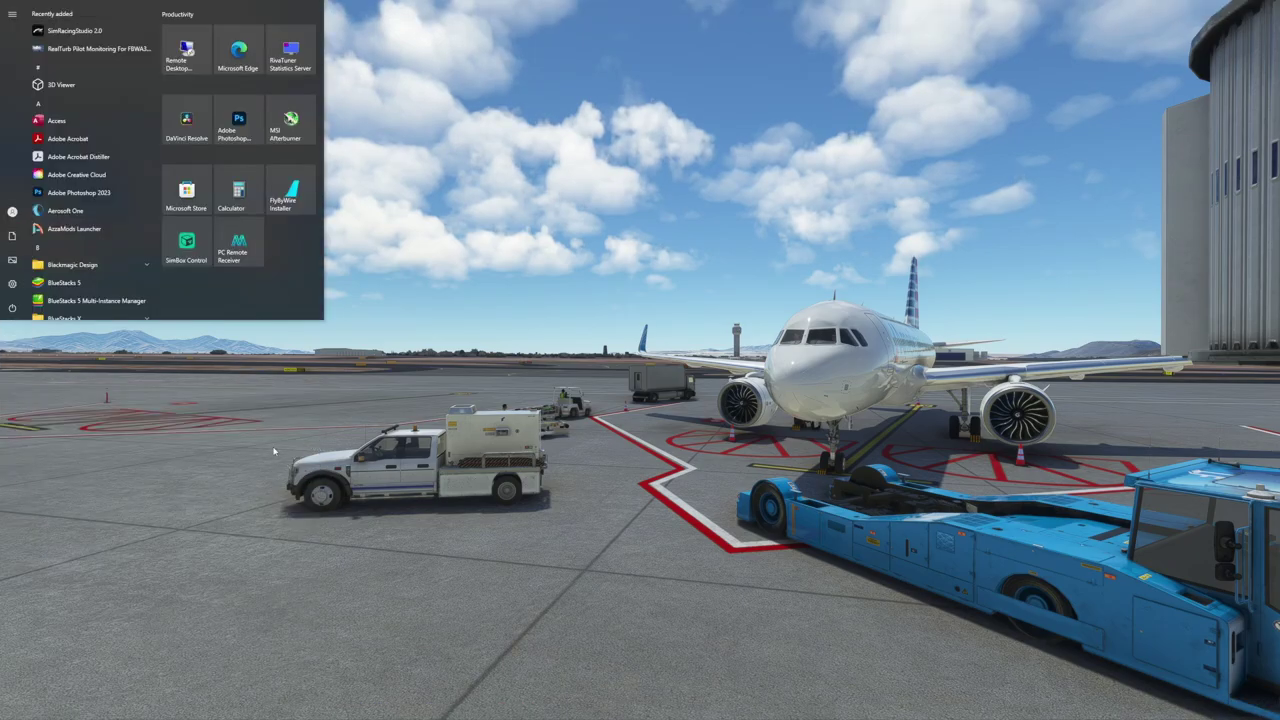
{"action": "key", "text": "super"}
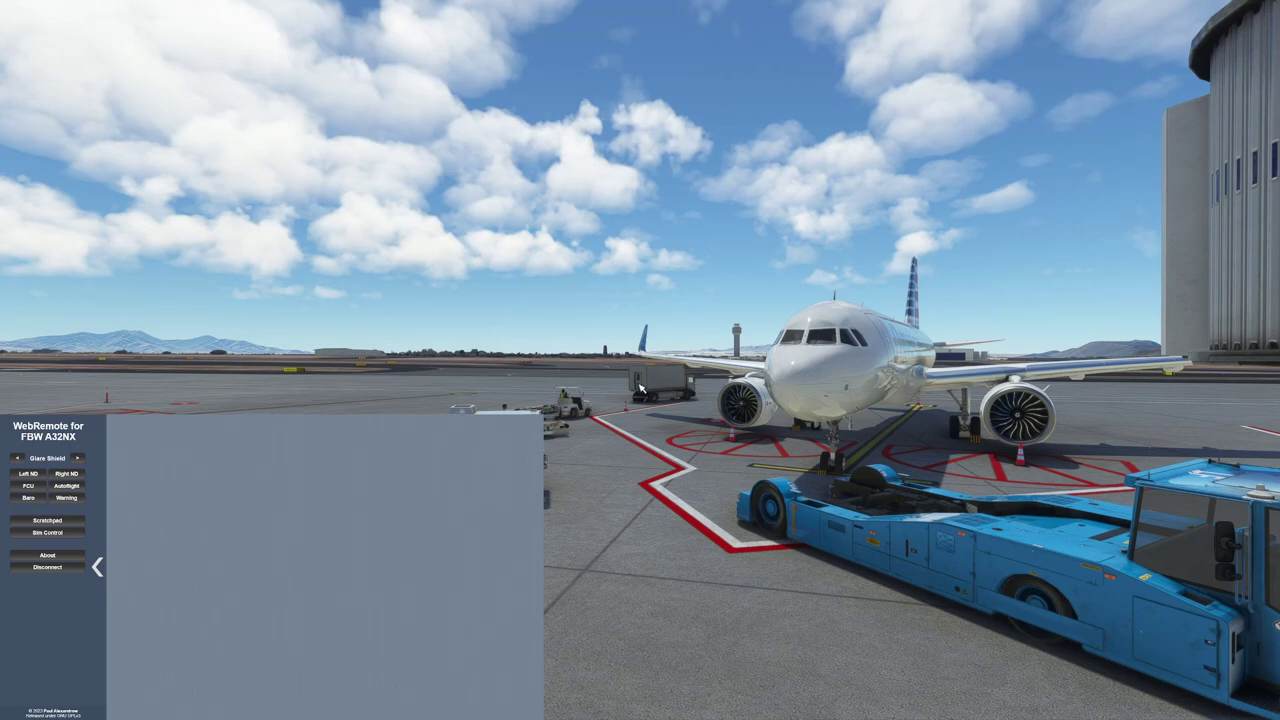
{"action": "key", "text": "BackSpace"}
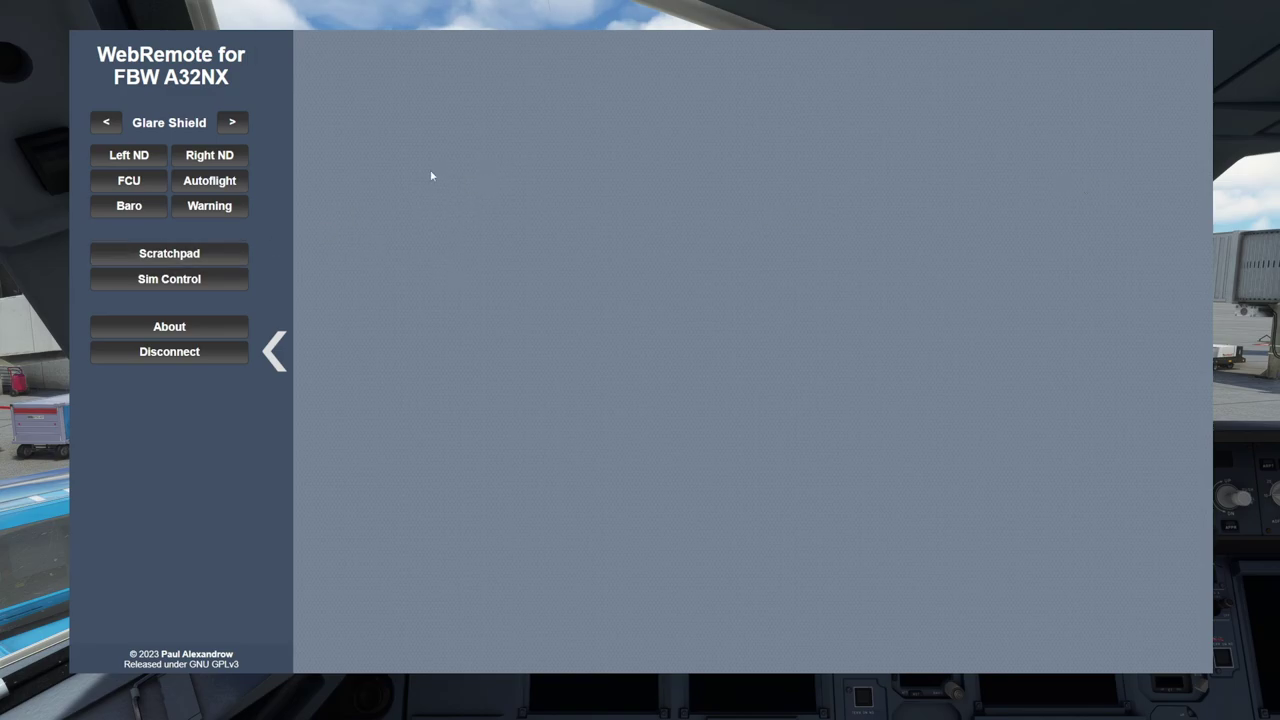
- Show the Left ND panel, collapse the WebRemote sidebar, and place the panel in the workspace's upper-left corner
{"action": "left_click", "coordinate": [140, 163]}
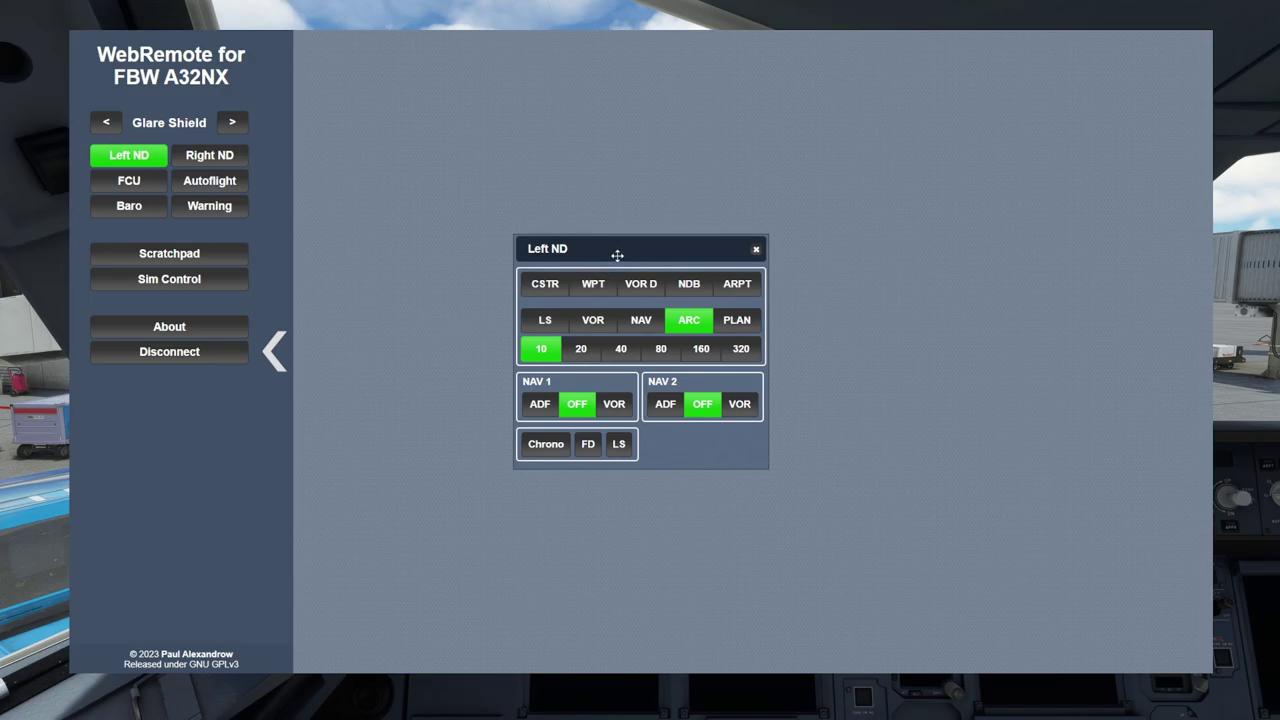
{"action": "left_click_drag", "start_coordinate": [614, 250], "coordinate": [395, 49]}
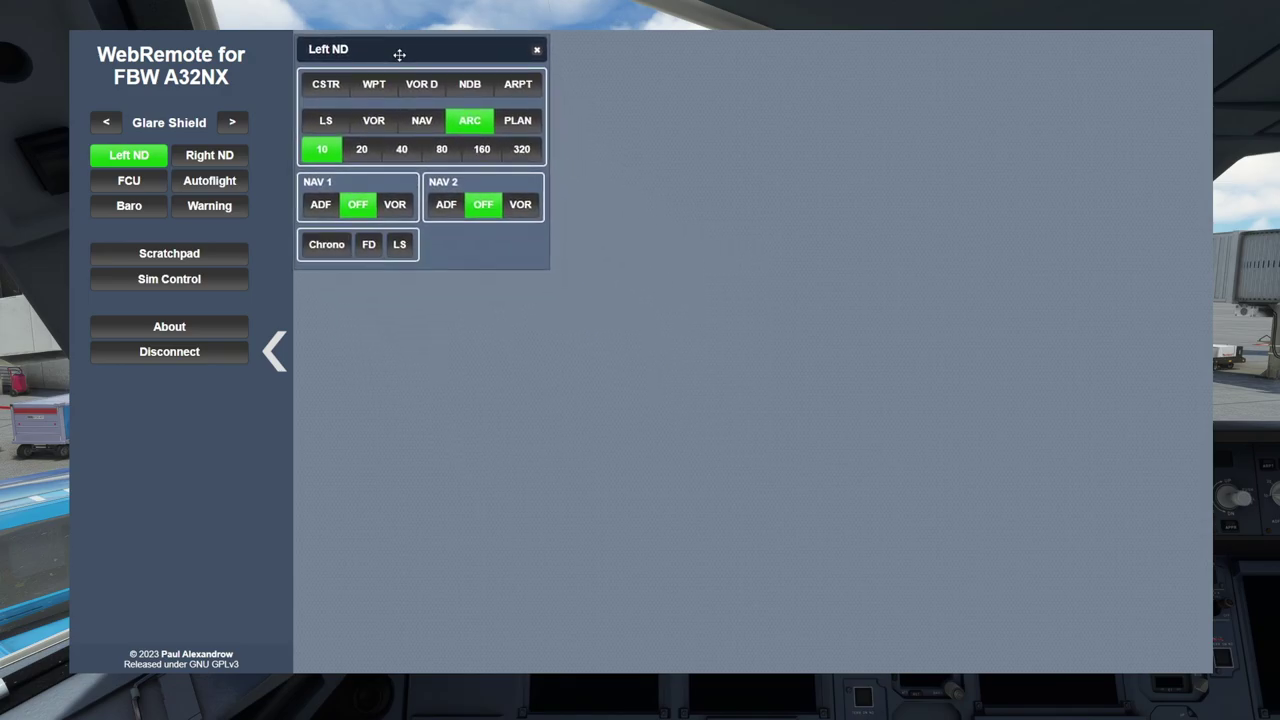
{"action": "left_click", "coordinate": [276, 362]}
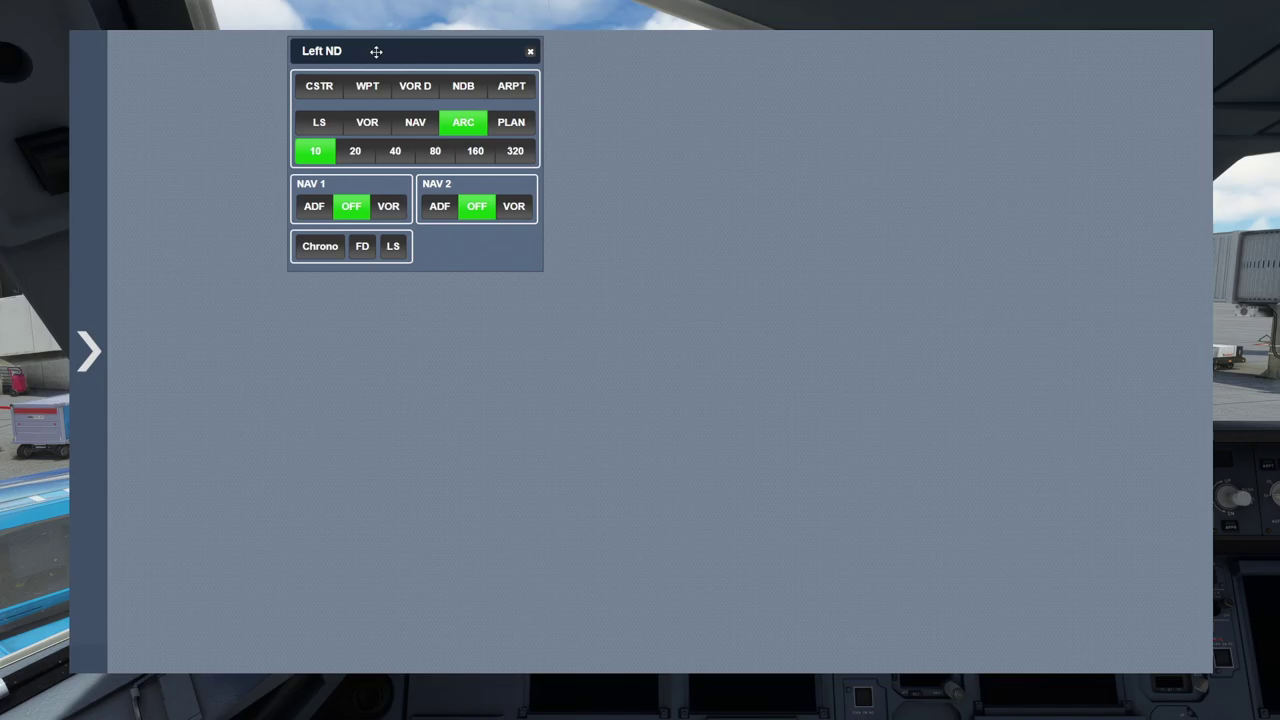
{"action": "left_click_drag", "start_coordinate": [400, 49], "coordinate": [211, 45]}
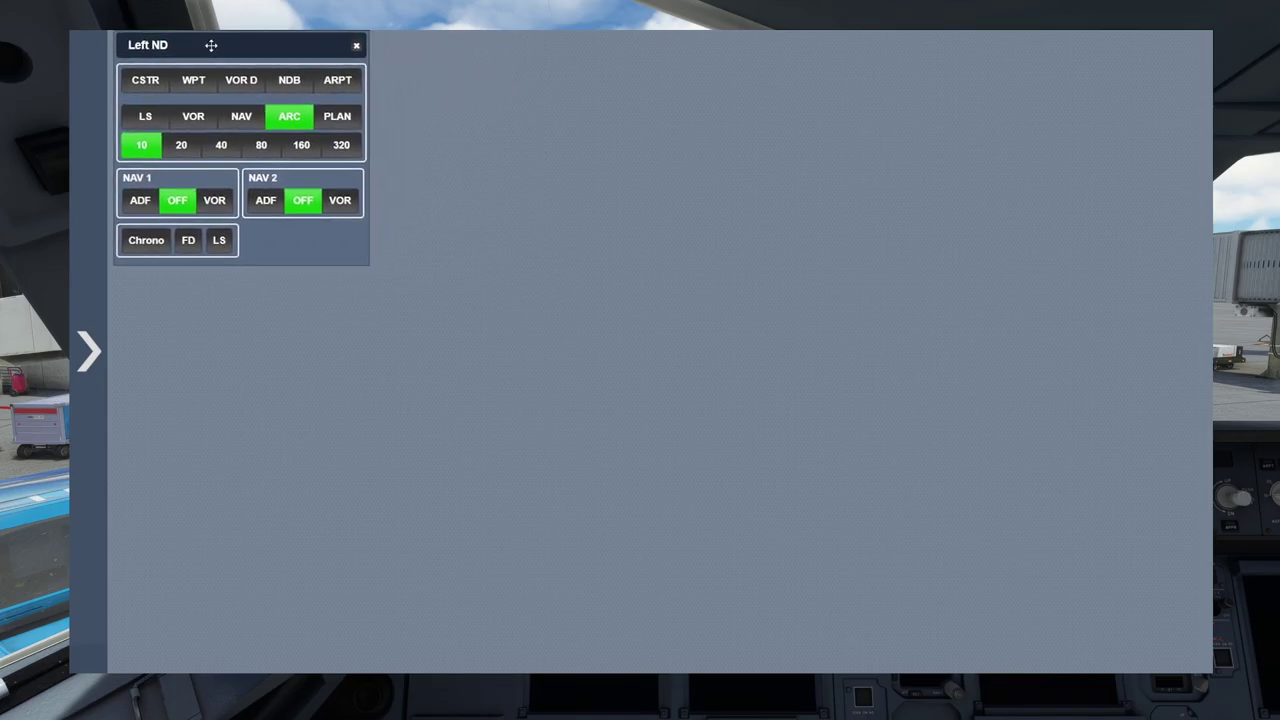
- Reopen the sidebar and add the FCU panel beside Left ND, with the Baro panel directly below the FCU
{"action": "left_click", "coordinate": [88, 350]}
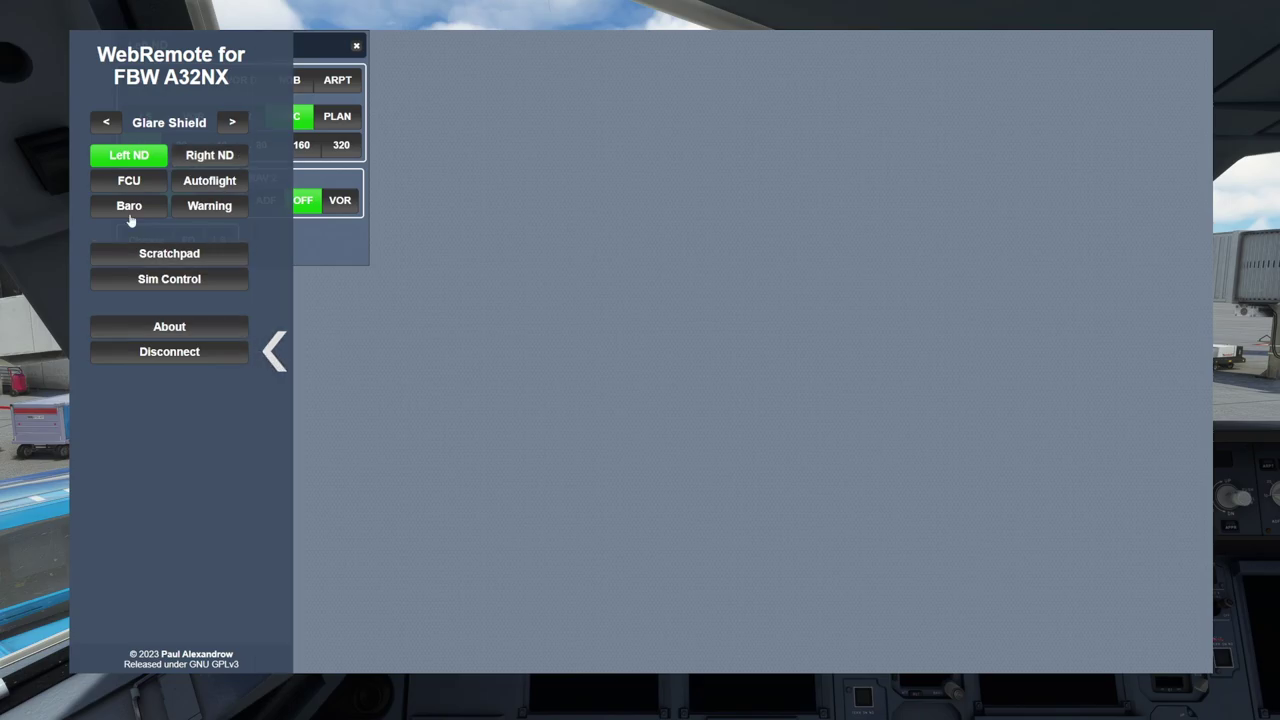
{"action": "left_click", "coordinate": [129, 181]}
{"action": "left_click_drag", "start_coordinate": [577, 307], "coordinate": [527, 50]}
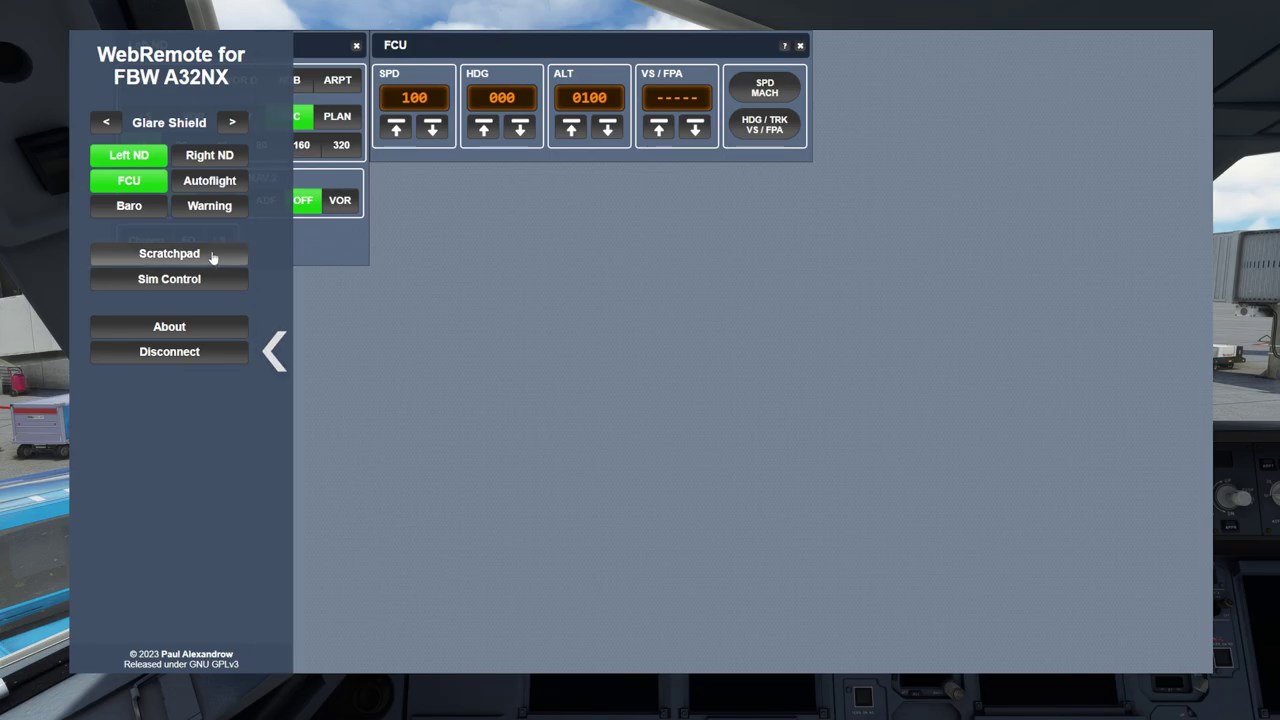
{"action": "left_click", "coordinate": [129, 205]}
{"action": "left_click_drag", "start_coordinate": [631, 317], "coordinate": [414, 179]}
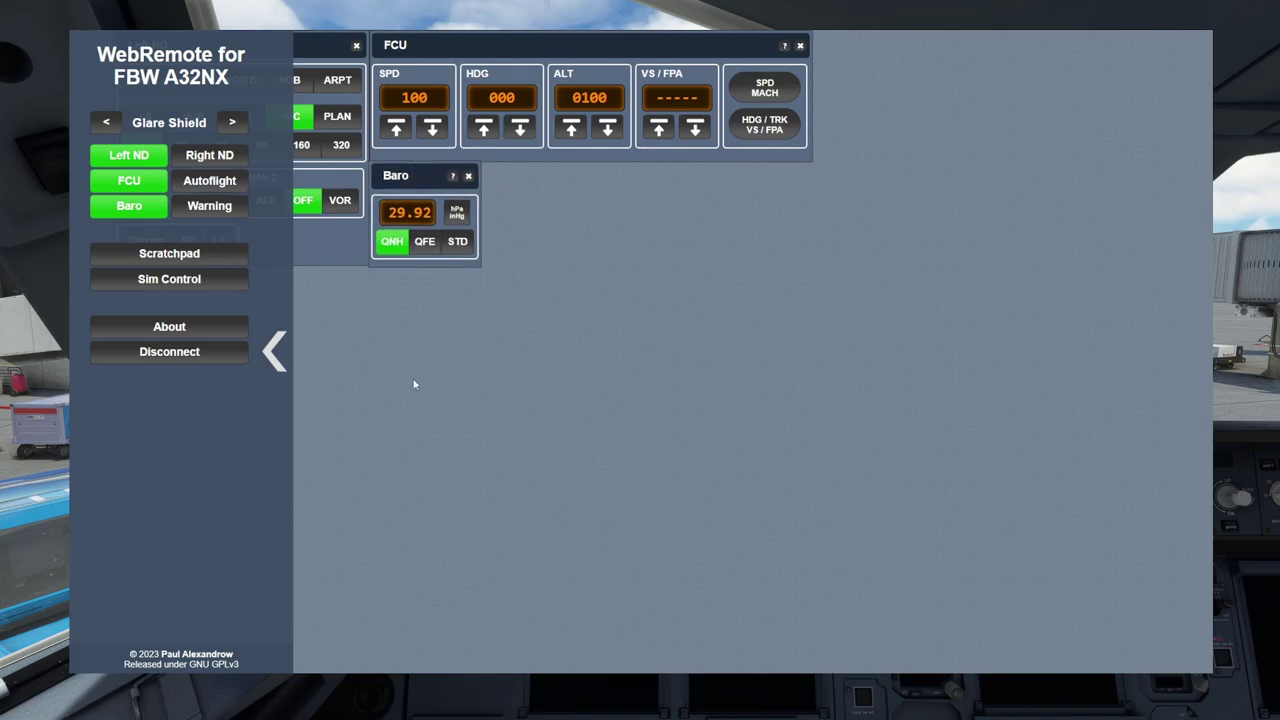
- Add the Autoflight panel beside the FCU and the Warning Panel beside Baro
{"action": "left_click", "coordinate": [229, 186]}
{"action": "left_click_drag", "start_coordinate": [650, 311], "coordinate": [905, 46]}
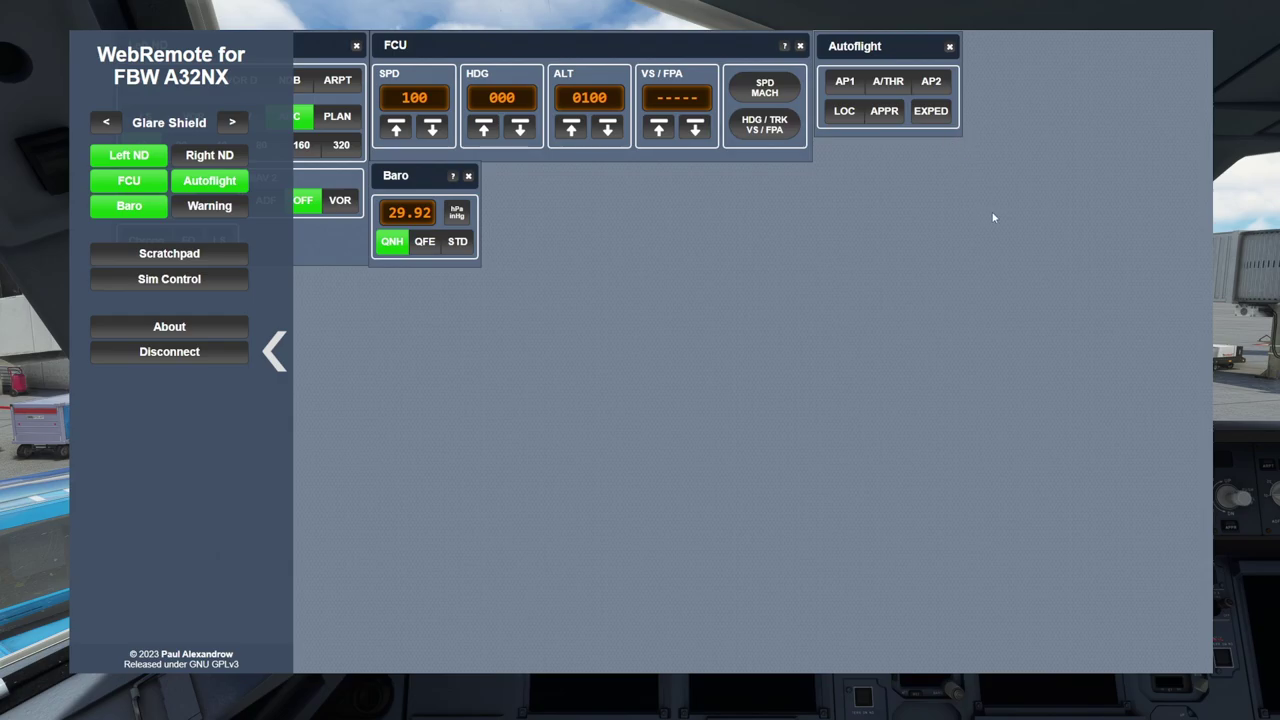
{"action": "left_click", "coordinate": [213, 207]}
{"action": "left_click_drag", "start_coordinate": [630, 319], "coordinate": [557, 176]}
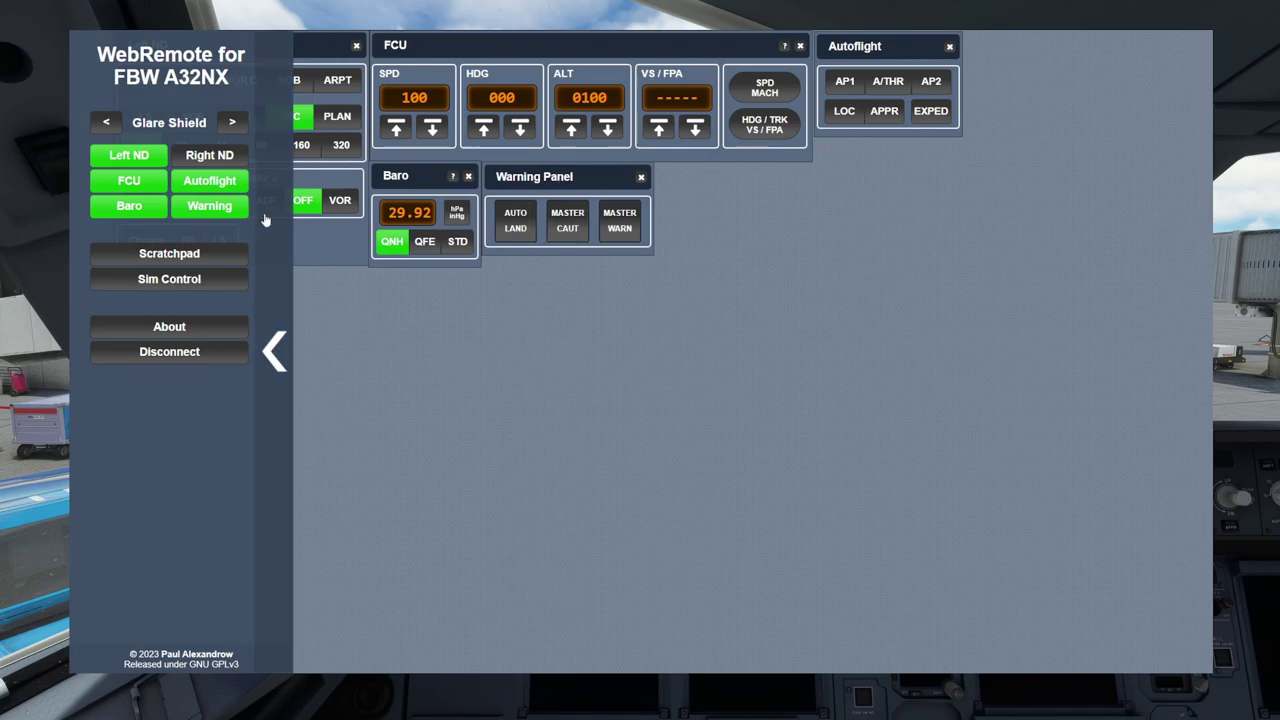
- Add the Flaps & Speed Brake panel from the Pedestal group and place it directly below Left ND
{"action": "left_click", "coordinate": [232, 123]}
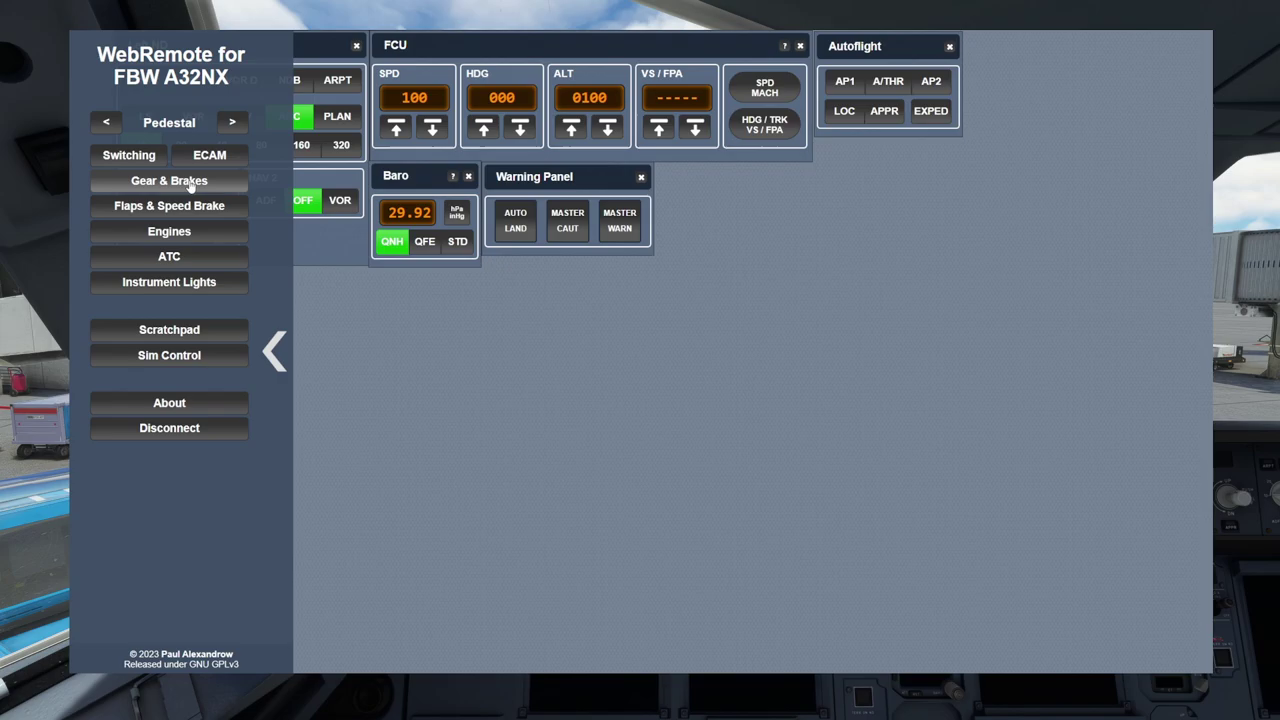
{"action": "left_click", "coordinate": [168, 210]}
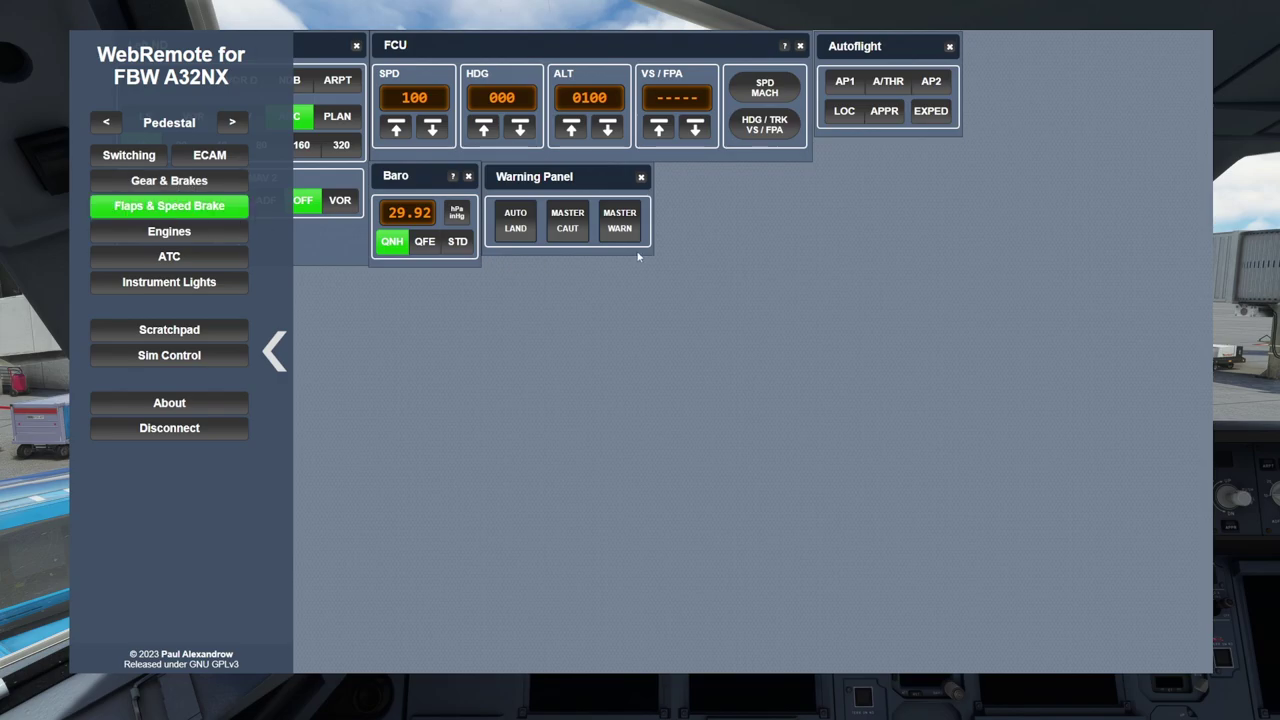
{"action": "left_click", "coordinate": [206, 209]}
{"action": "left_click_drag", "start_coordinate": [685, 276], "coordinate": [458, 304]}
{"action": "left_click_drag", "start_coordinate": [373, 305], "coordinate": [183, 290]}
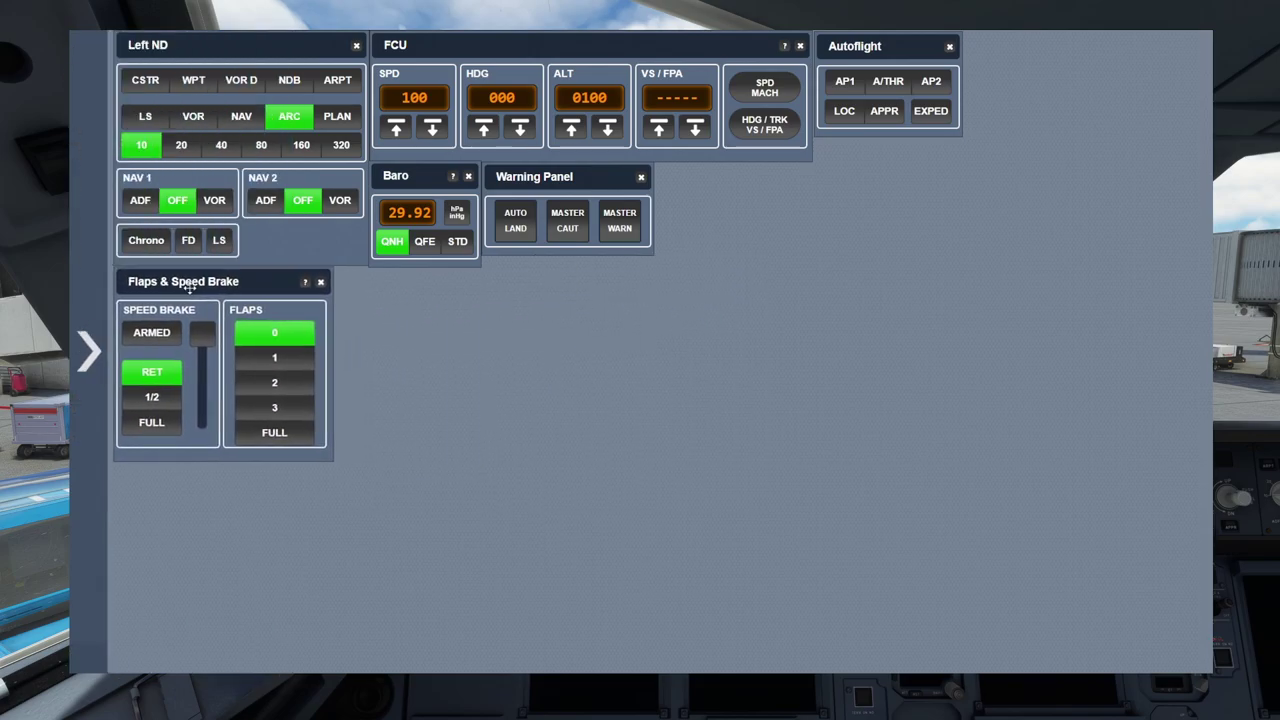
- Add the Engines panel from the Pedestal group and place it beside Flaps & Speed Brake
{"action": "left_click", "coordinate": [88, 350]}
{"action": "left_click", "coordinate": [240, 238]}
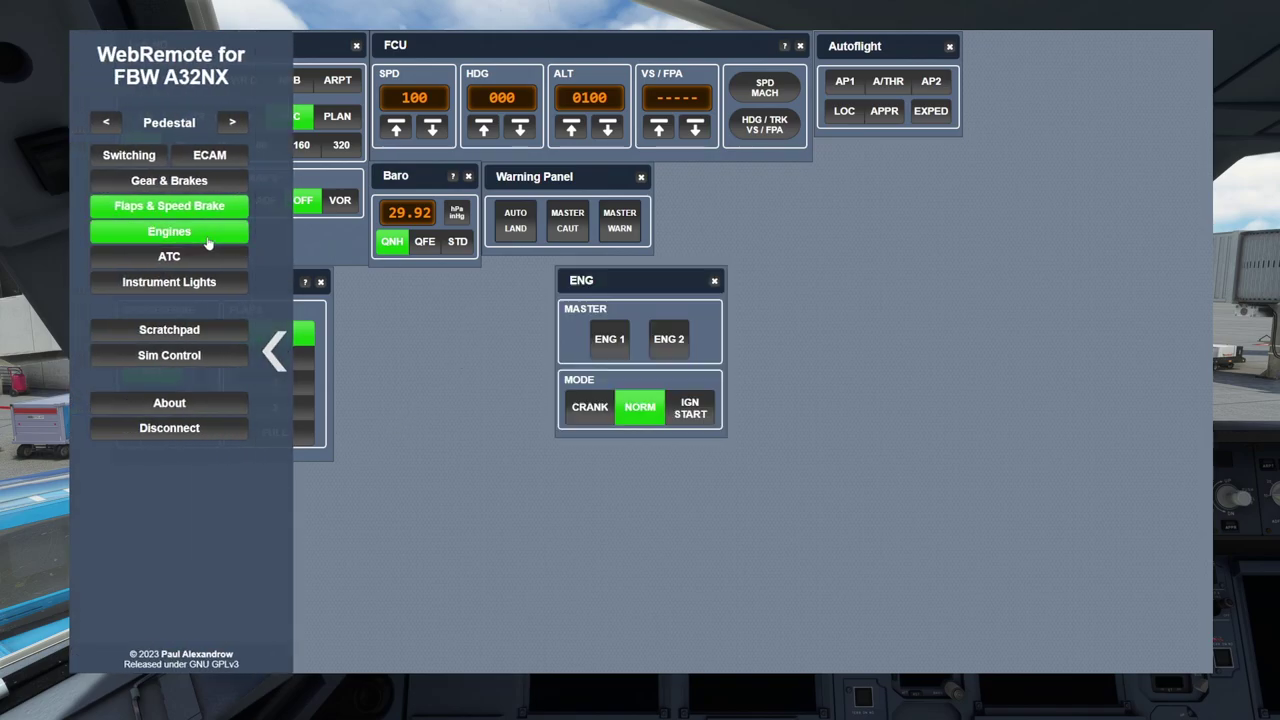
{"action": "left_click_drag", "start_coordinate": [648, 286], "coordinate": [427, 288]}
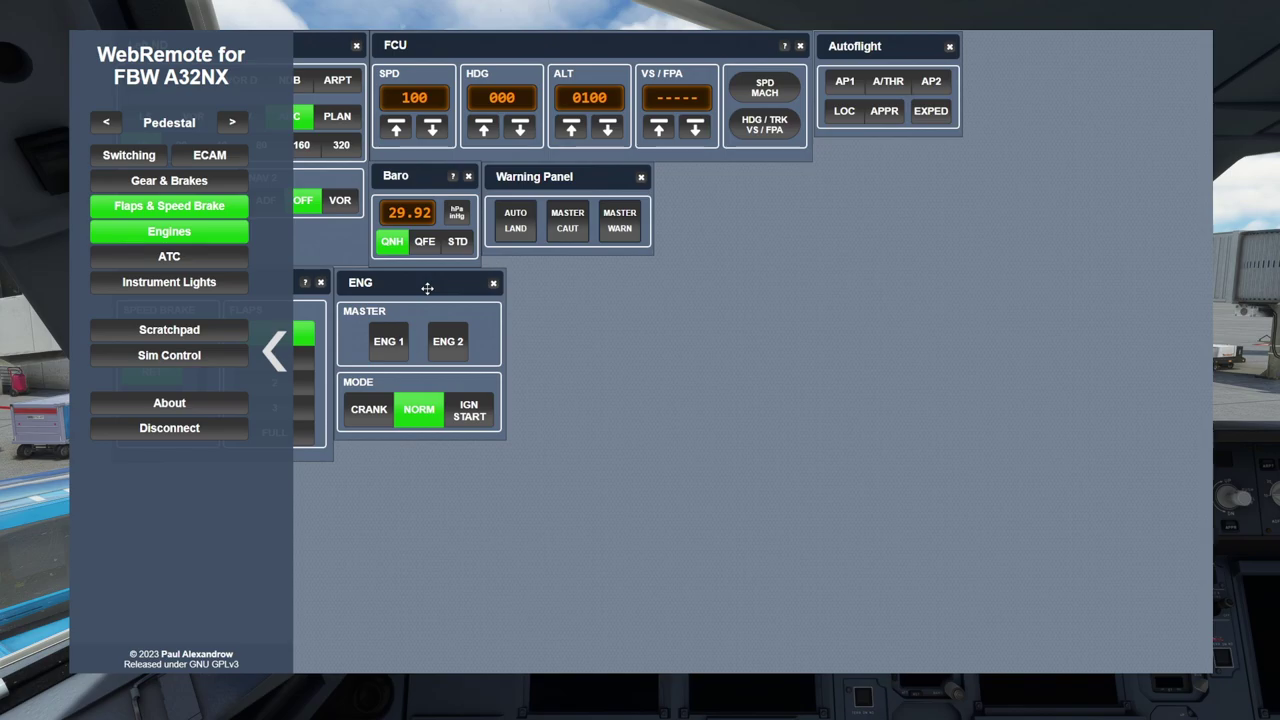
- Preview the ATC panel and hide it, and add the Gear & Brakes panel directly beside the ENG panel
{"action": "left_click", "coordinate": [211, 259]}
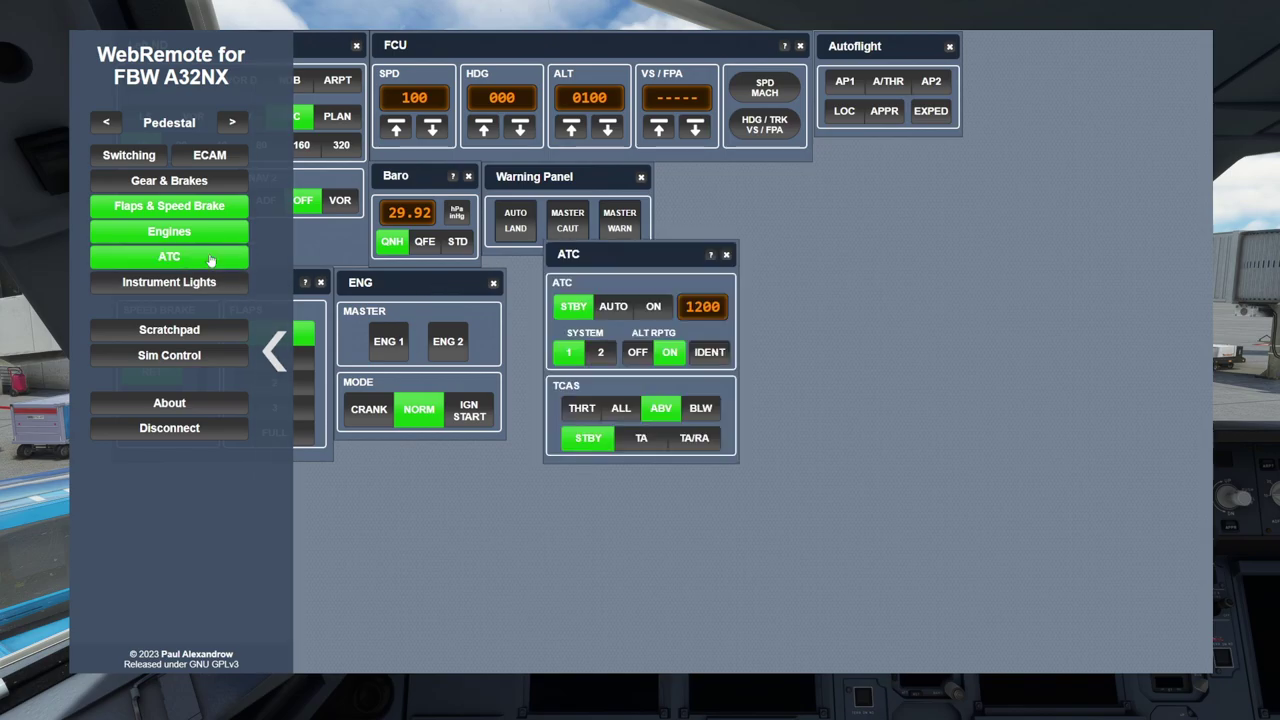
{"action": "left_click", "coordinate": [211, 259]}
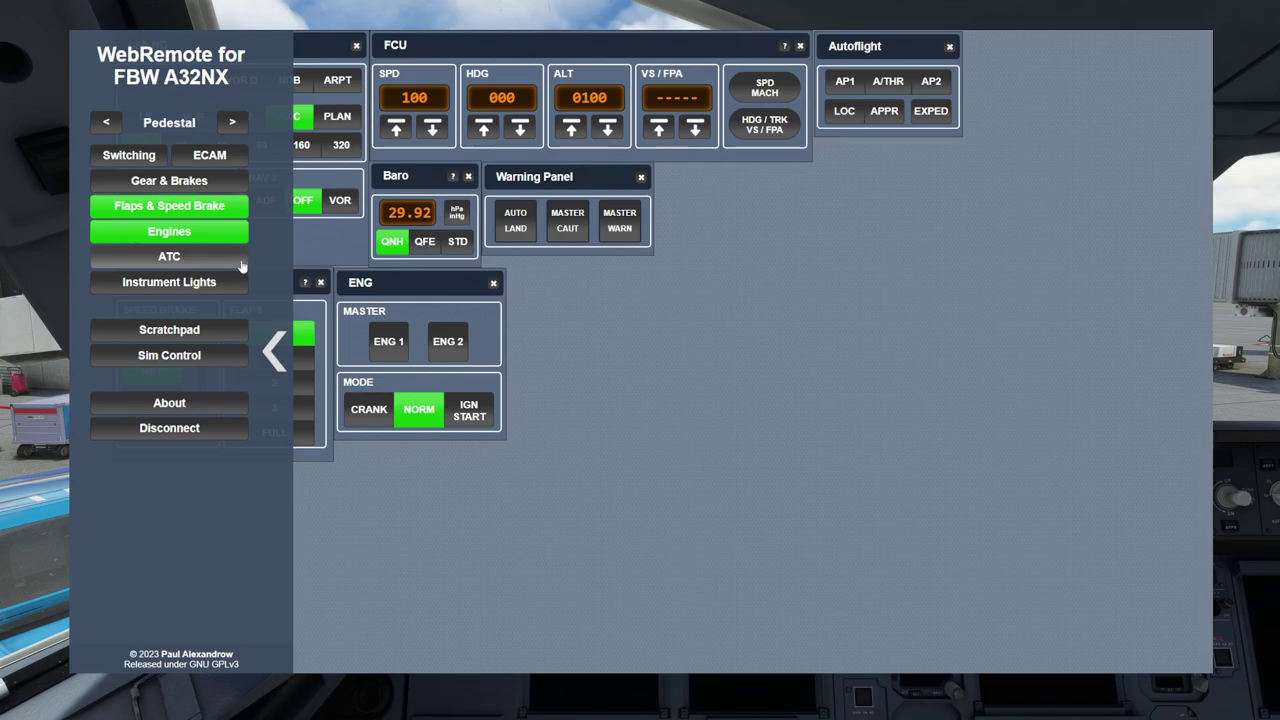
{"action": "left_click", "coordinate": [210, 181]}
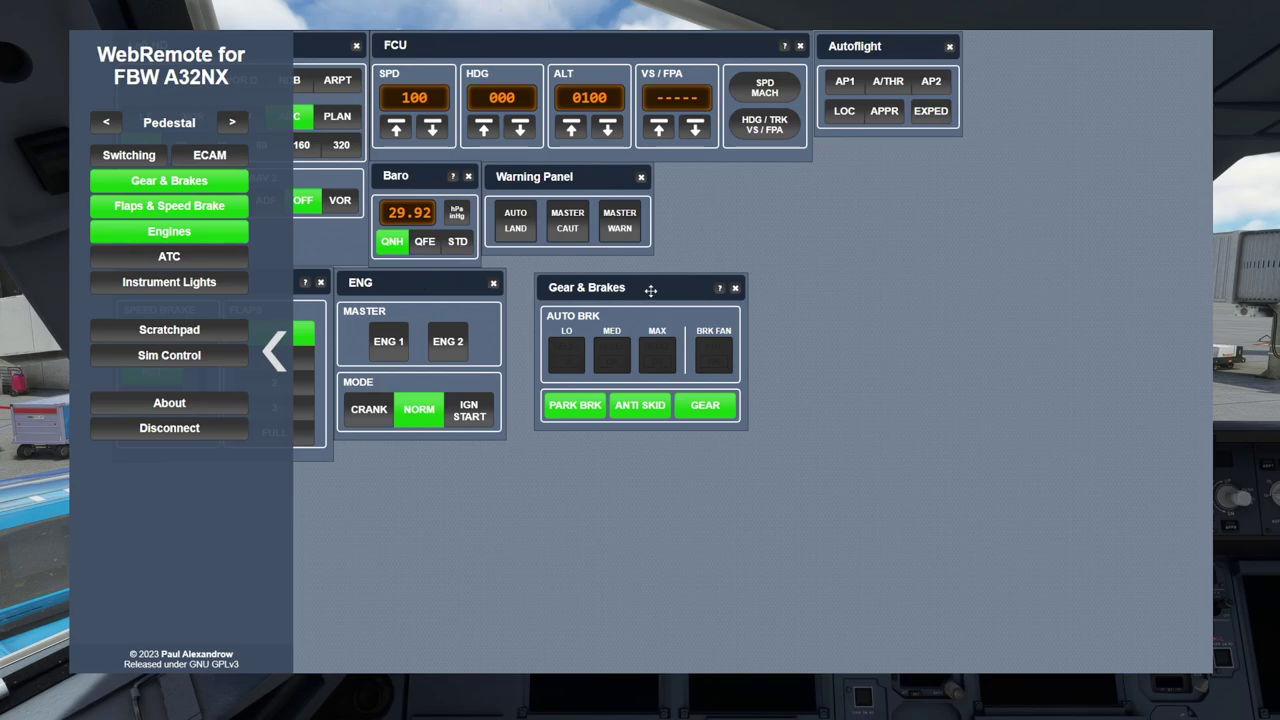
{"action": "left_click_drag", "start_coordinate": [650, 290], "coordinate": [622, 287]}
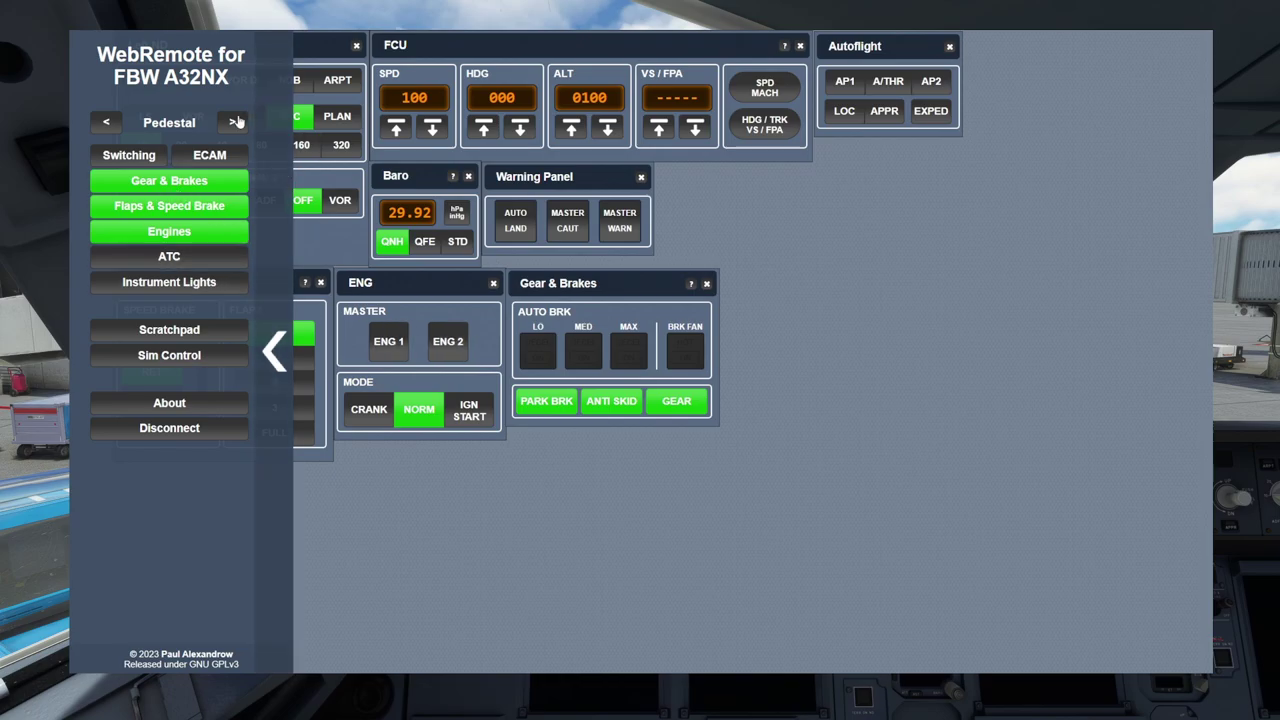
- Preview the Switching and ECAM panels of the Pedestal group, hiding each one again
{"action": "left_click", "coordinate": [130, 156]}
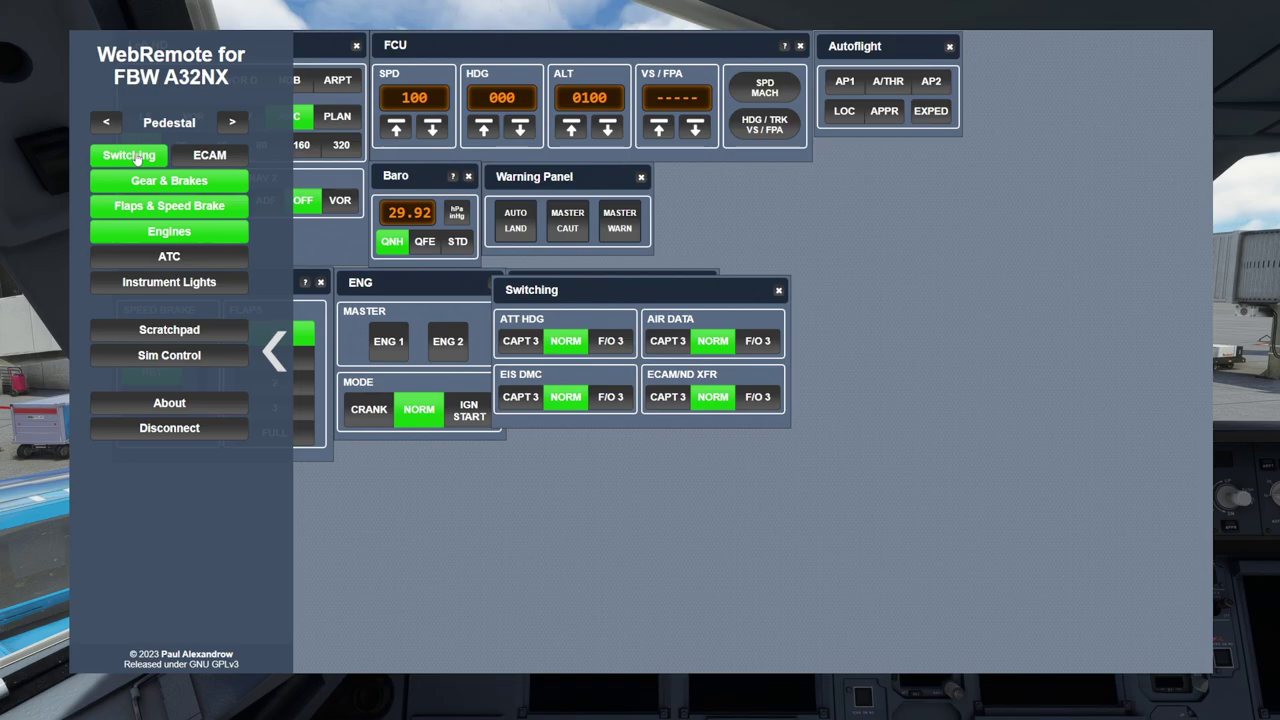
{"action": "left_click", "coordinate": [130, 156]}
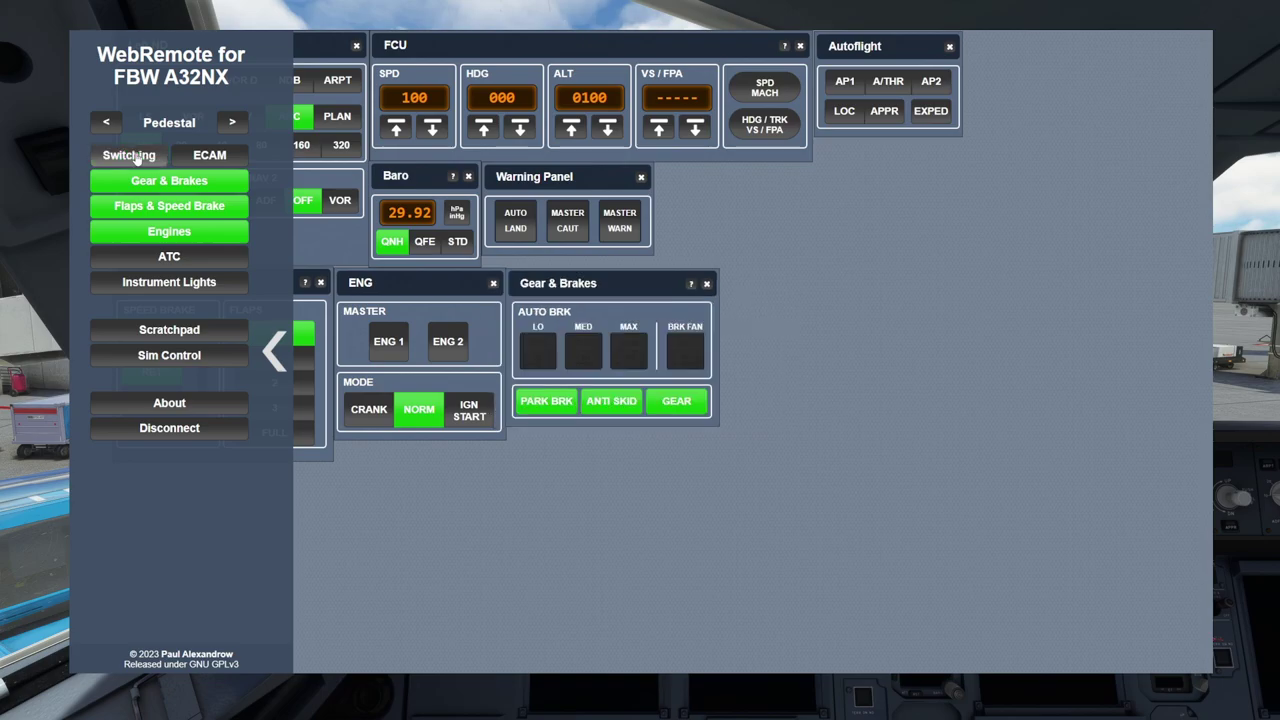
{"action": "left_click", "coordinate": [212, 162]}
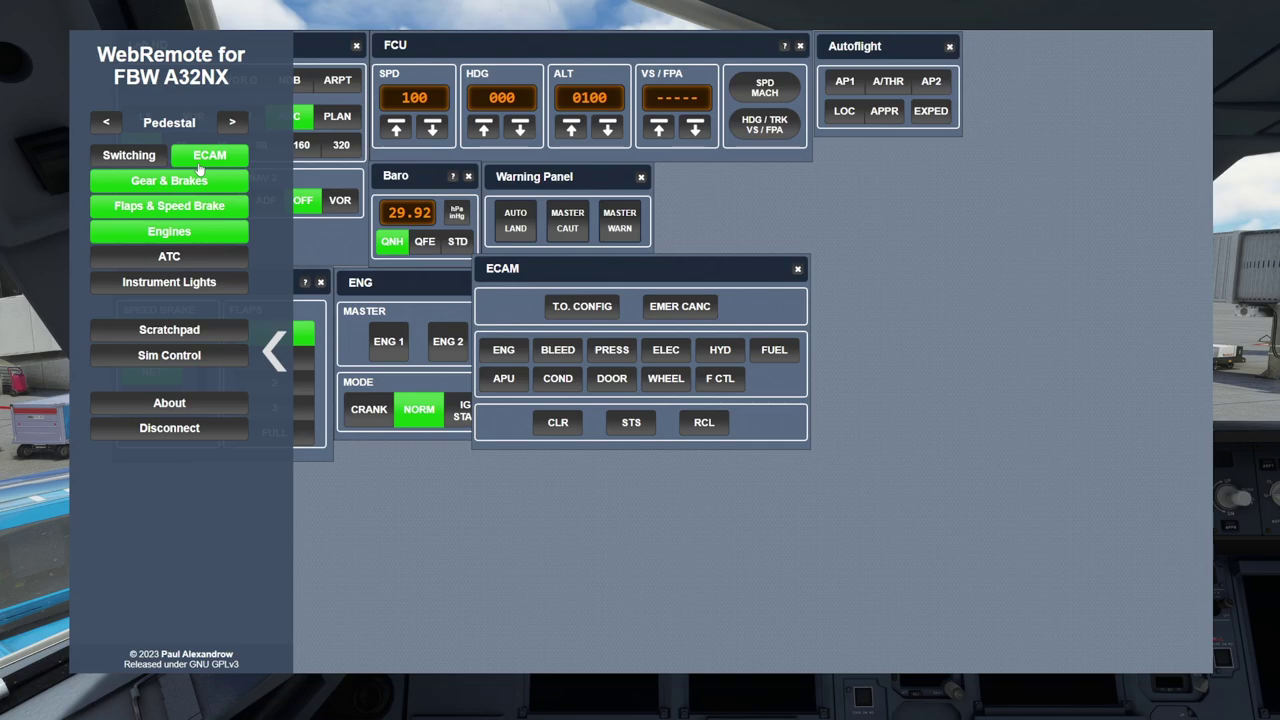
{"action": "left_click", "coordinate": [198, 163]}
- Switch to the Overhead group and preview its ADIRS, FIRE and FUEL panels, hiding each one again
{"action": "left_click", "coordinate": [234, 121]}
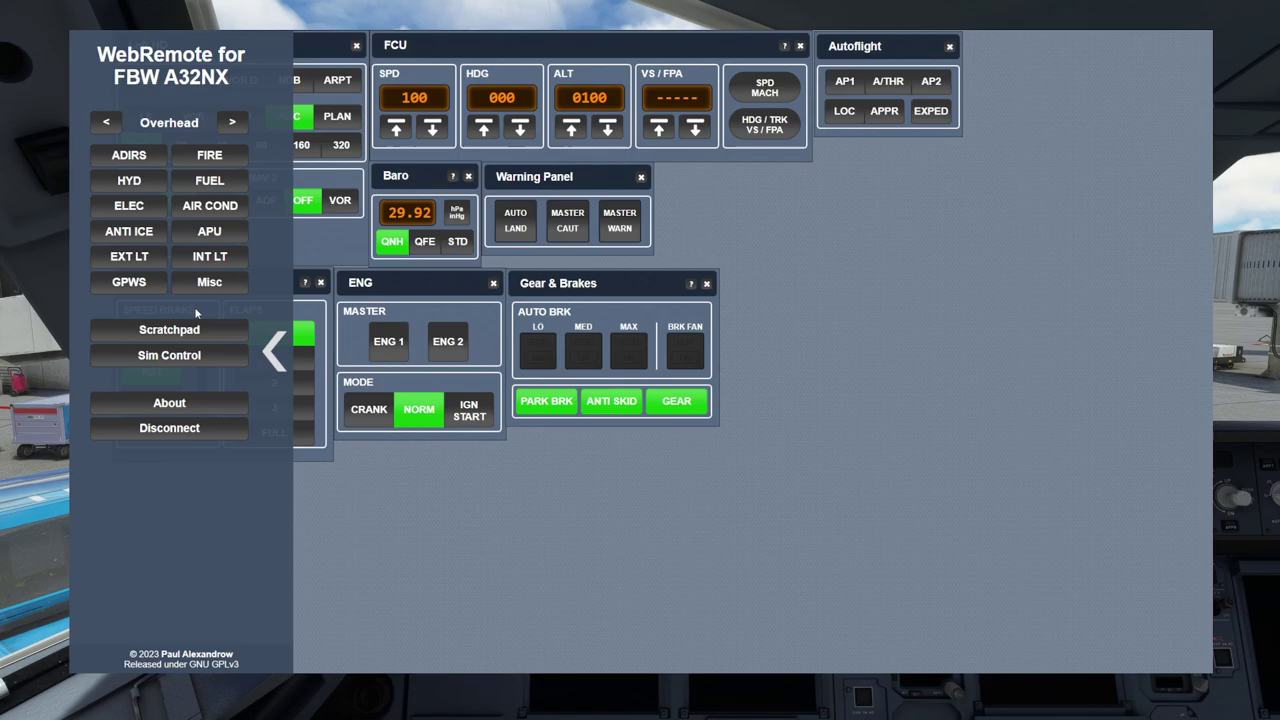
{"action": "left_click", "coordinate": [144, 159]}
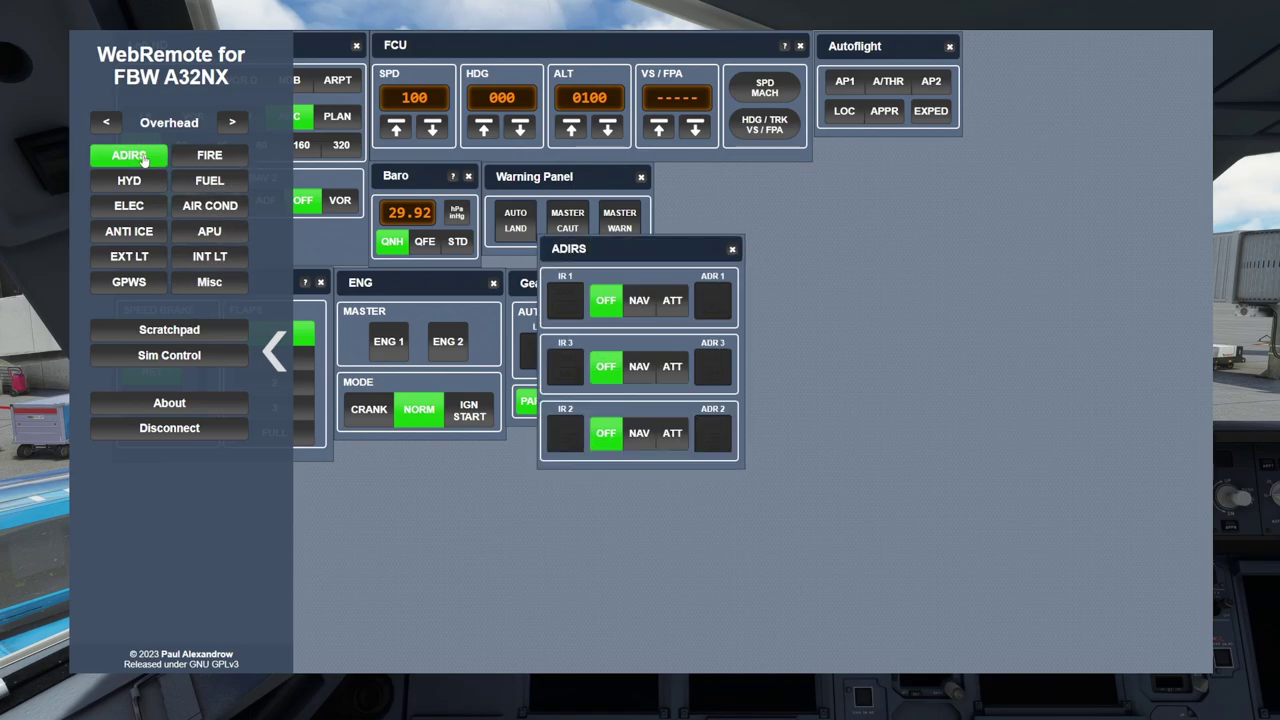
{"action": "left_click", "coordinate": [144, 159]}
{"action": "left_click", "coordinate": [199, 162]}
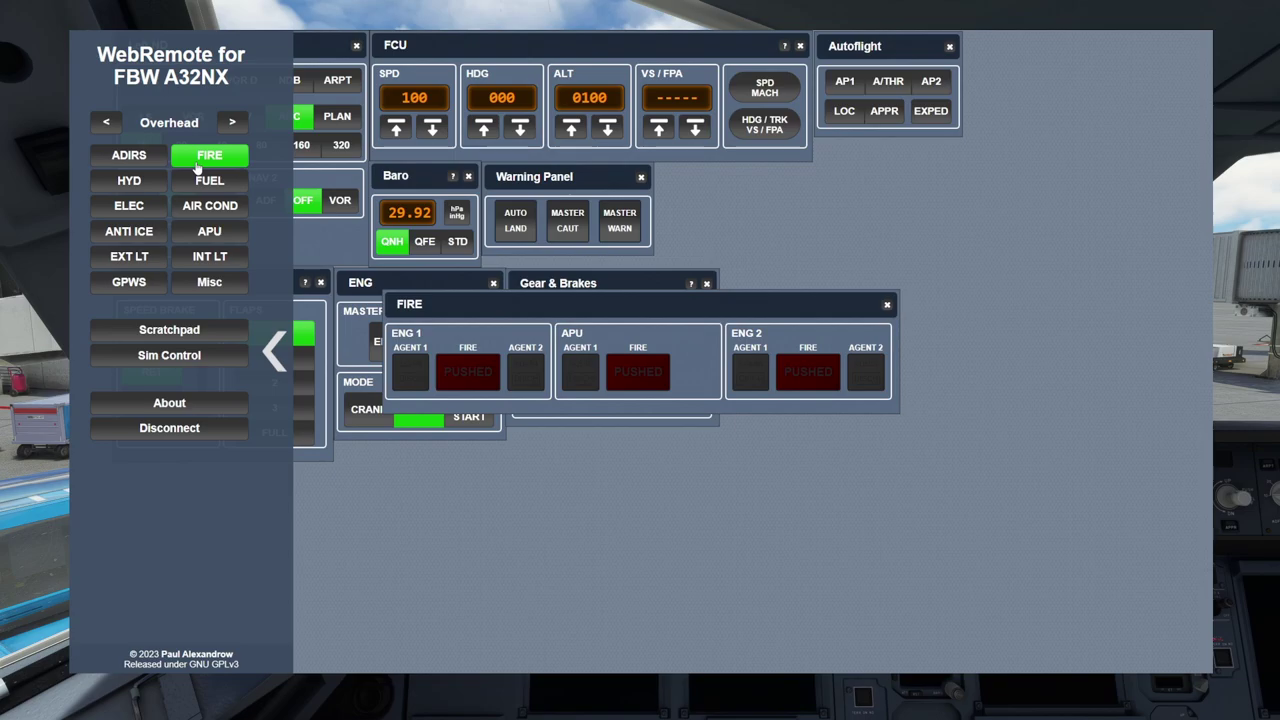
{"action": "left_click", "coordinate": [198, 163]}
{"action": "left_click", "coordinate": [206, 182]}
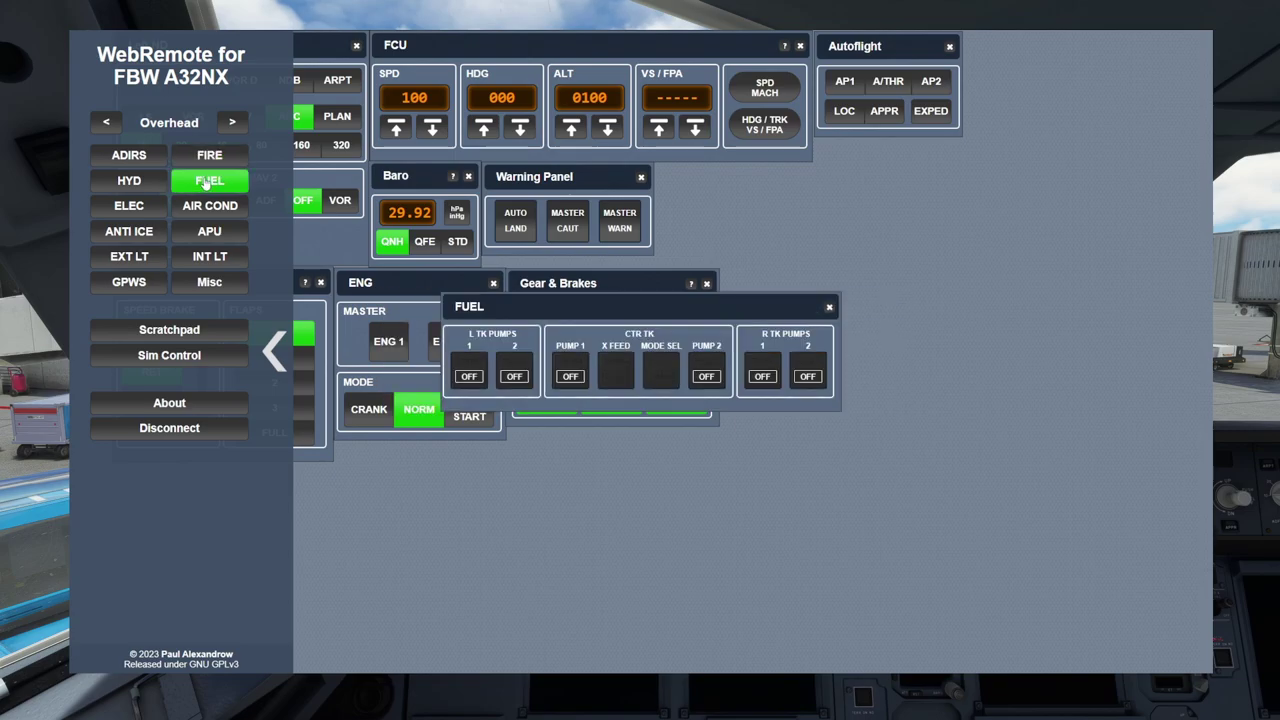
{"action": "left_click", "coordinate": [206, 182]}
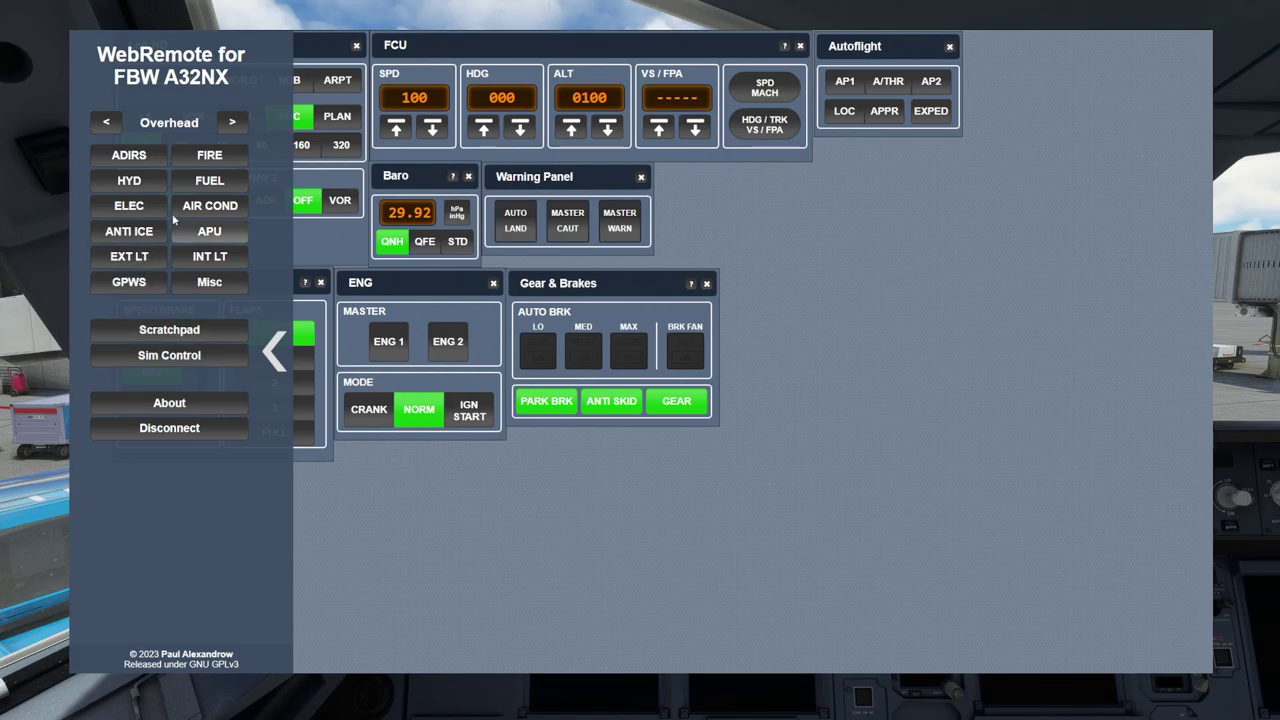
- Add the ELEC panel directly below ENG and the EXT LT panel beside Gear & Brakes
{"action": "left_click", "coordinate": [129, 206]}
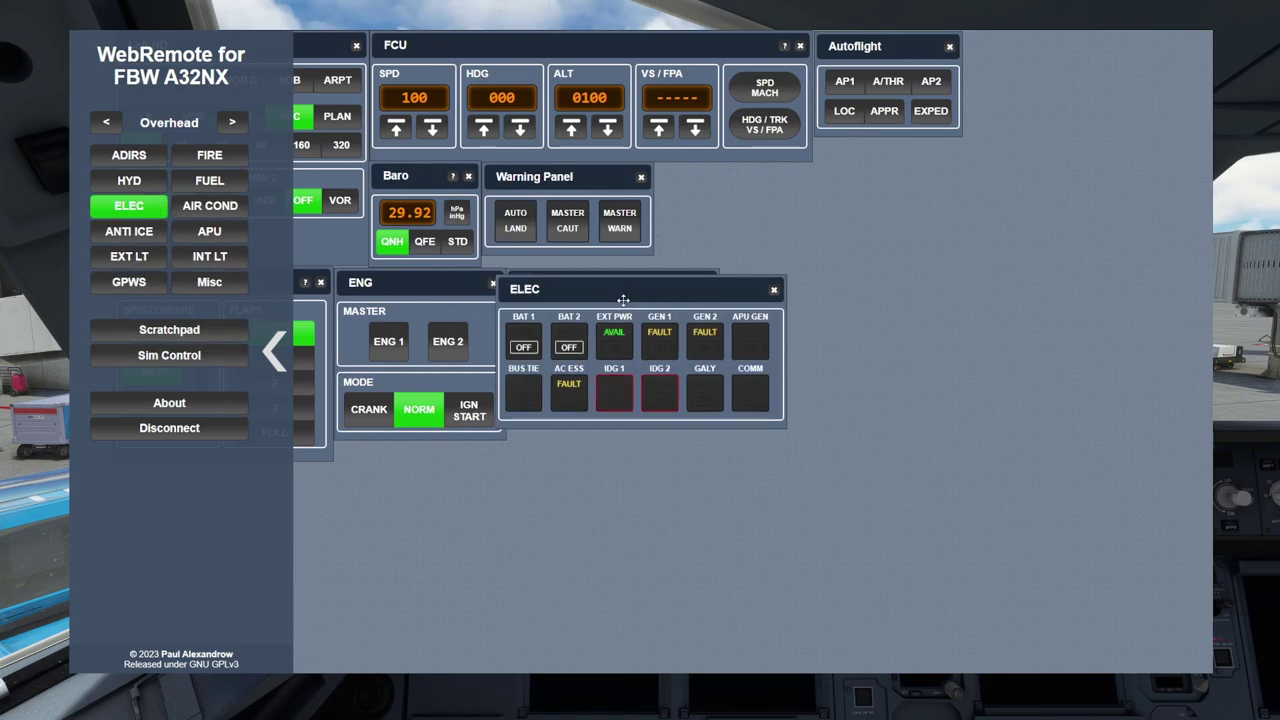
{"action": "left_click_drag", "start_coordinate": [623, 300], "coordinate": [471, 466]}
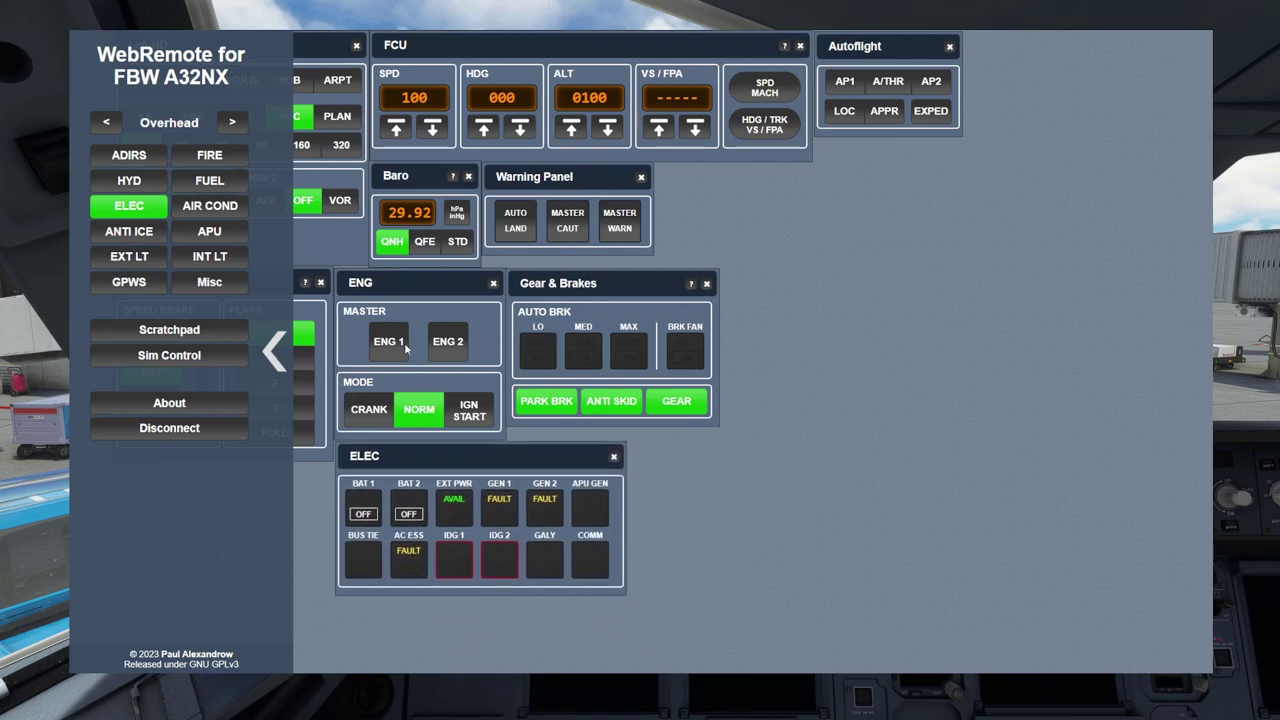
{"action": "left_click", "coordinate": [129, 256]}
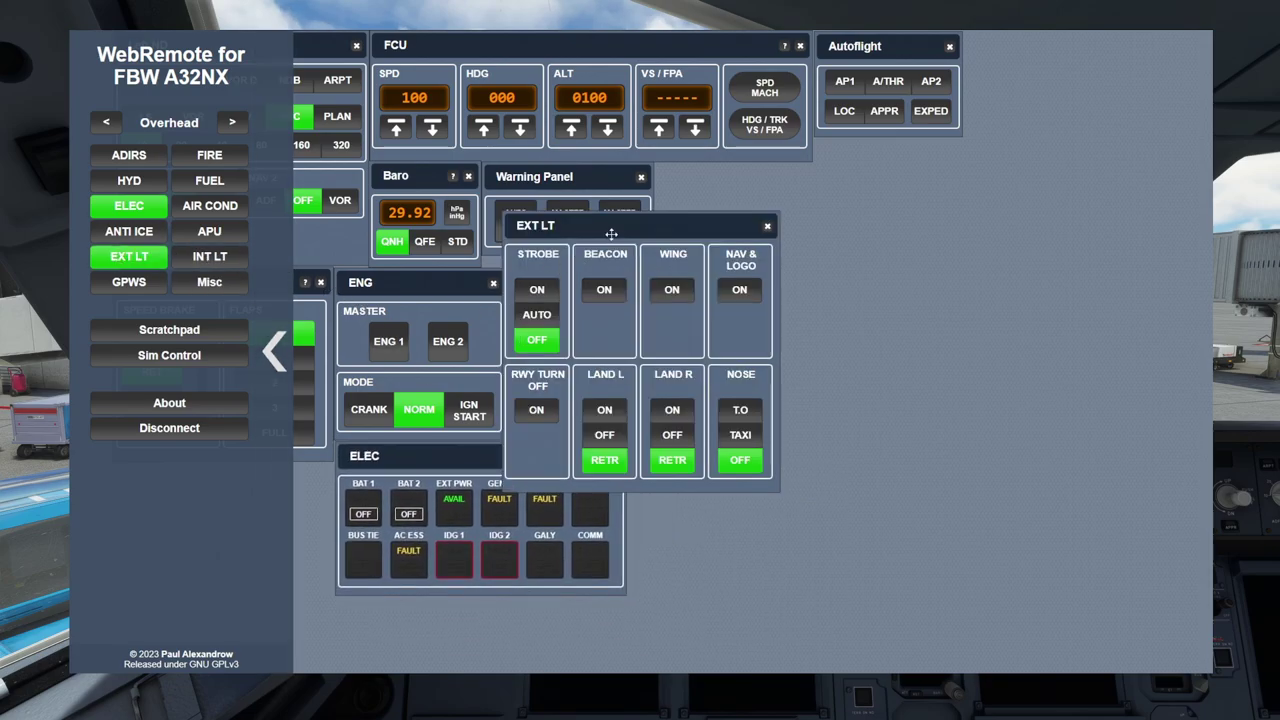
{"action": "left_click_drag", "start_coordinate": [611, 233], "coordinate": [830, 183]}
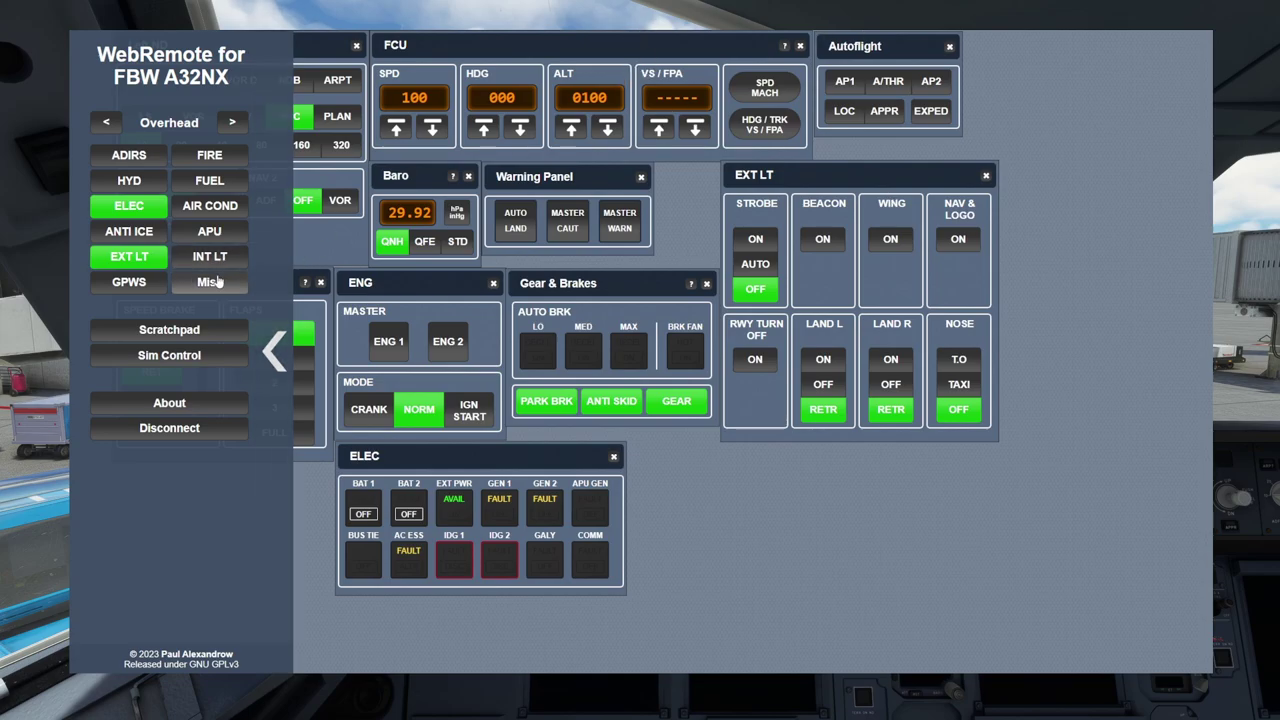
- Add the APU panel beside ELEC and the Overhead Misc panel beside EXT LT
{"action": "left_click", "coordinate": [209, 231]}
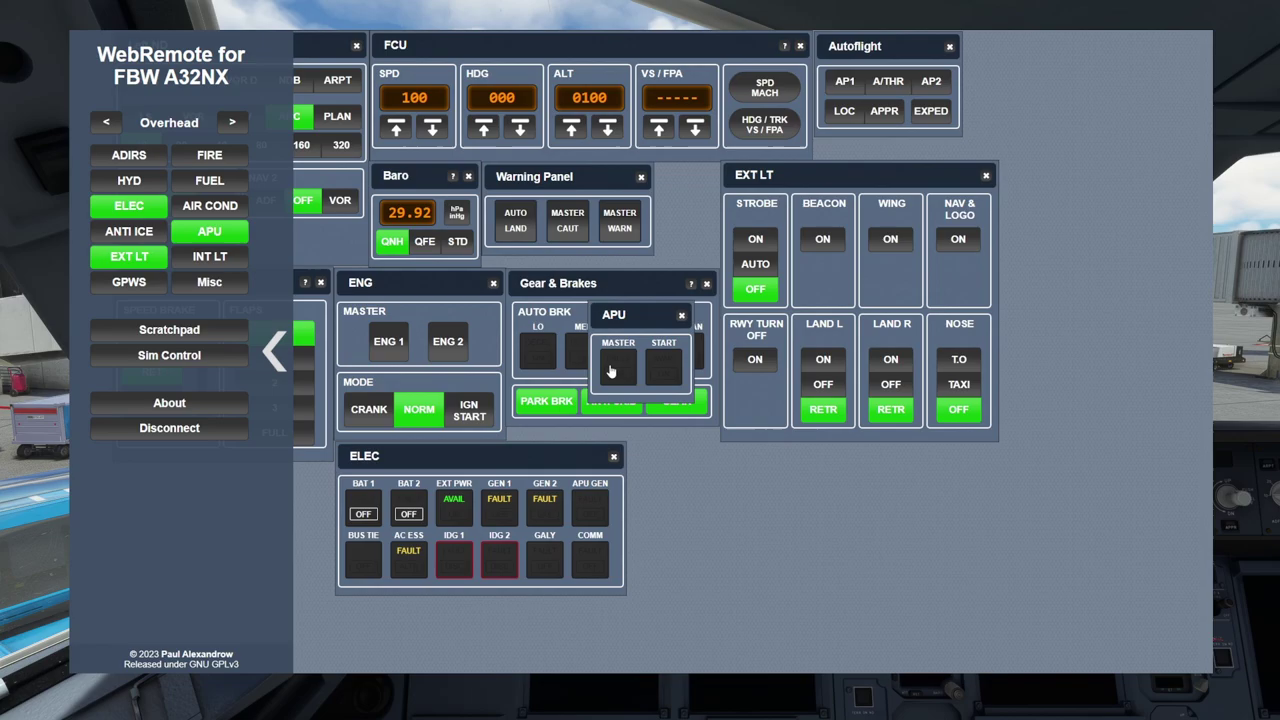
{"action": "left_click_drag", "start_coordinate": [632, 321], "coordinate": [672, 455]}
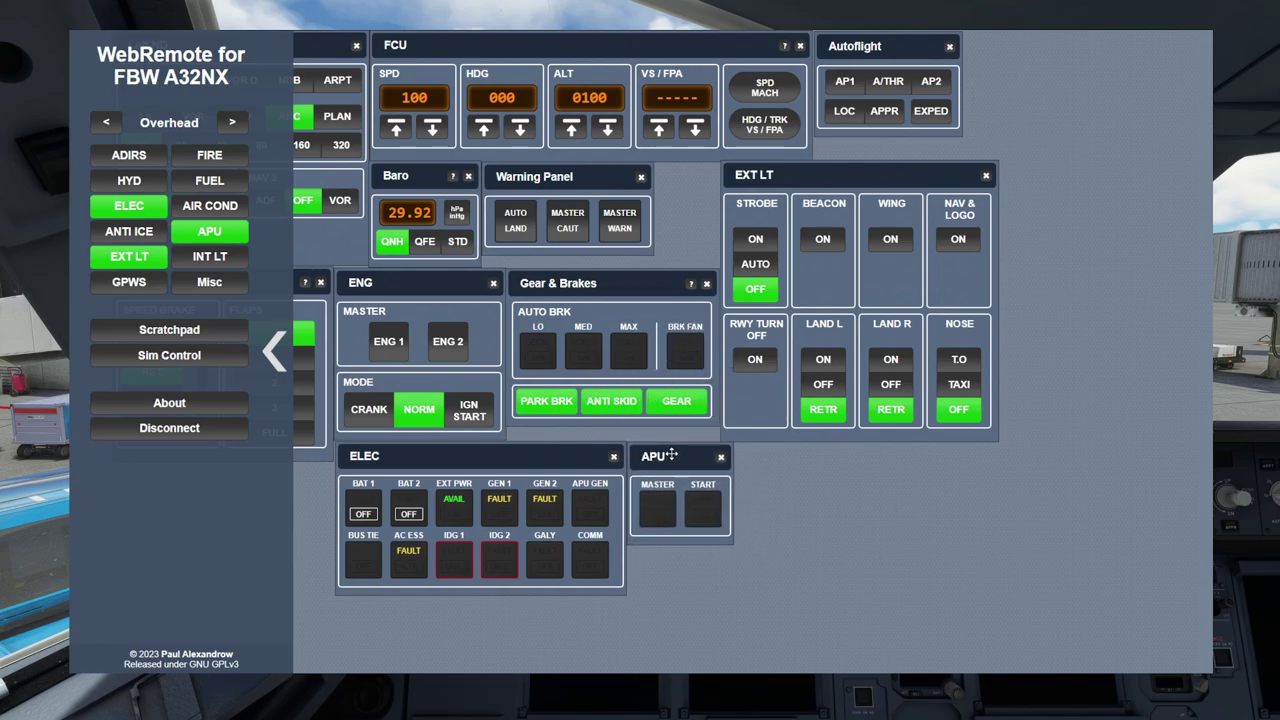
{"action": "left_click", "coordinate": [224, 286]}
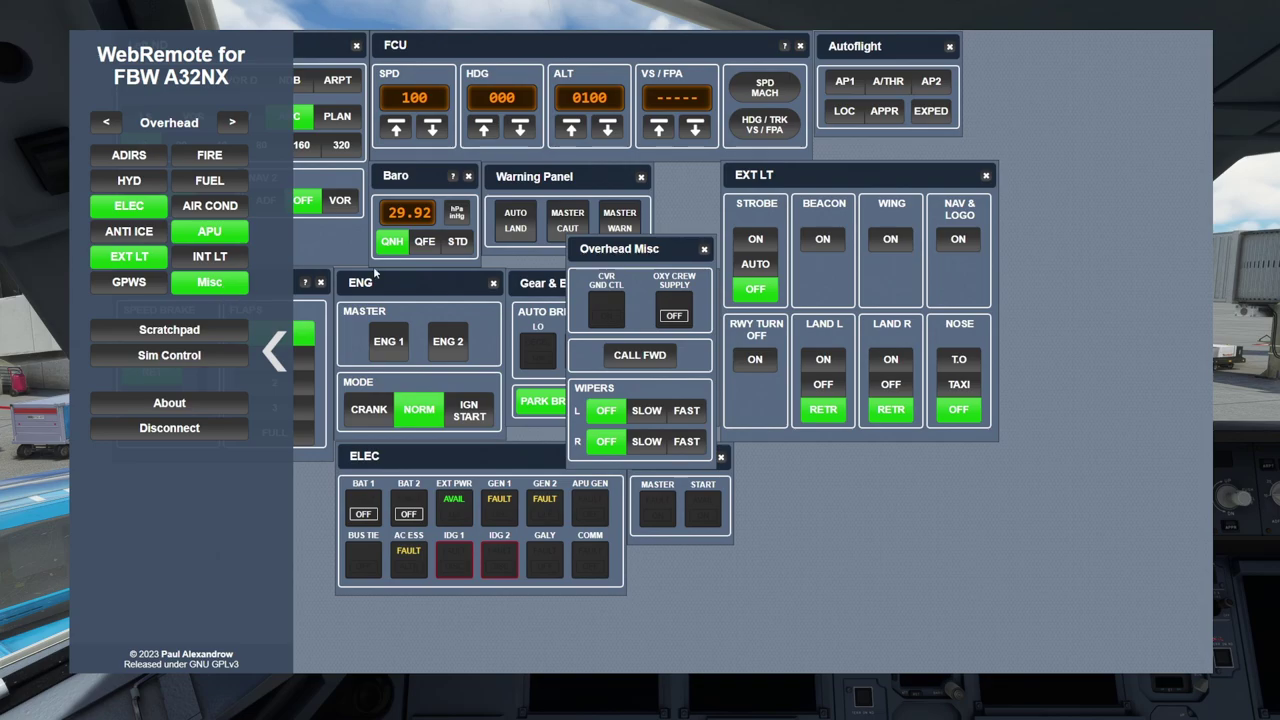
{"action": "left_click_drag", "start_coordinate": [632, 255], "coordinate": [1062, 180]}
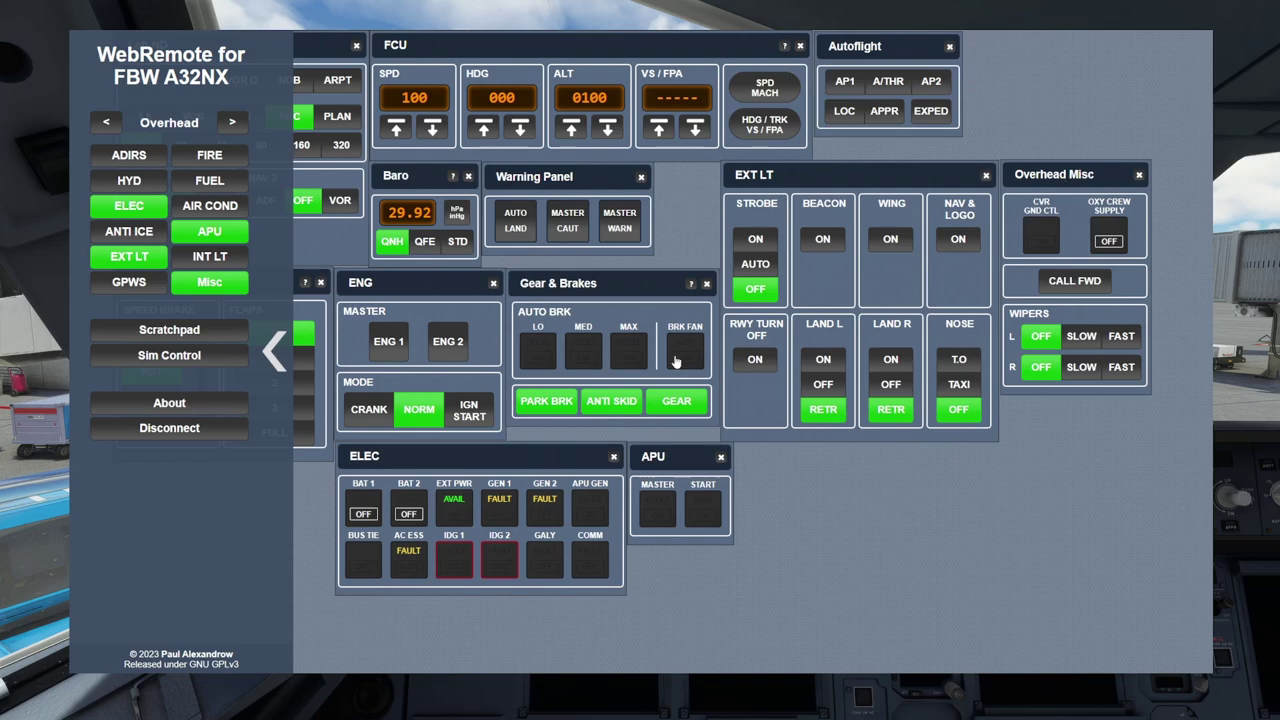
- Add the Sim Control panel and place it in the lower-right corner of the panel layout
{"action": "left_click", "coordinate": [199, 362]}
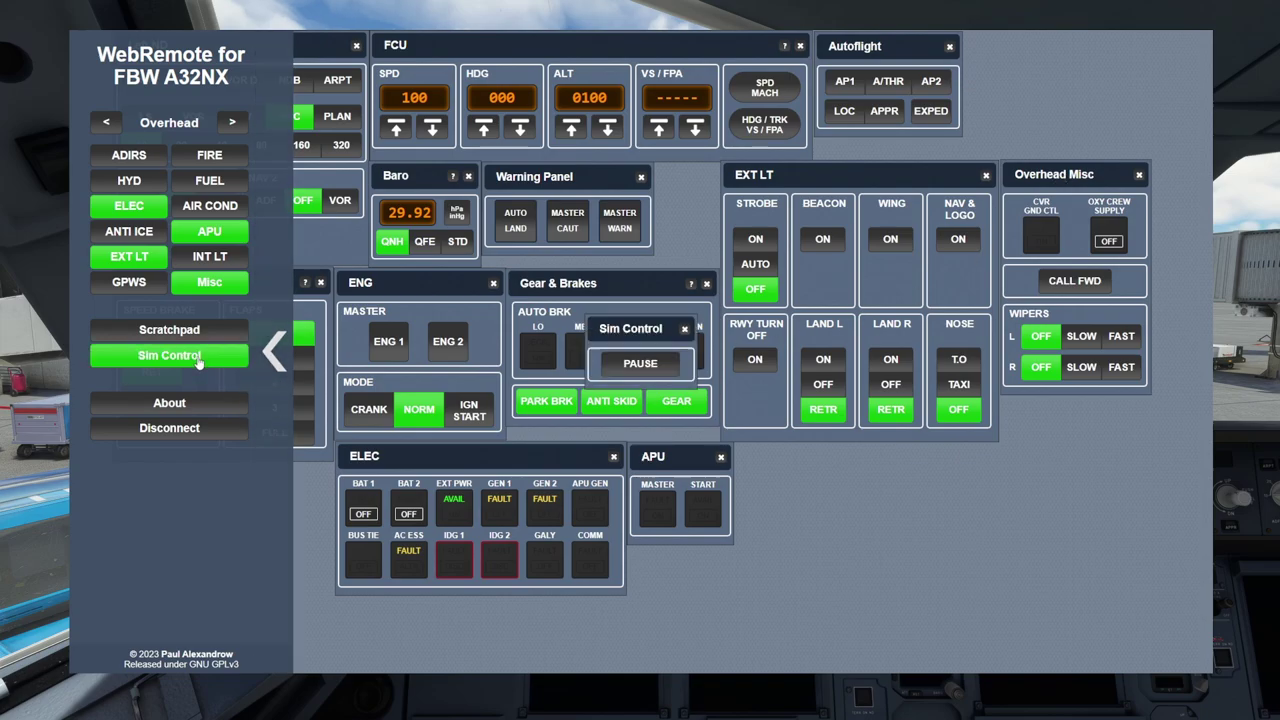
{"action": "left_click_drag", "start_coordinate": [648, 326], "coordinate": [1163, 604]}
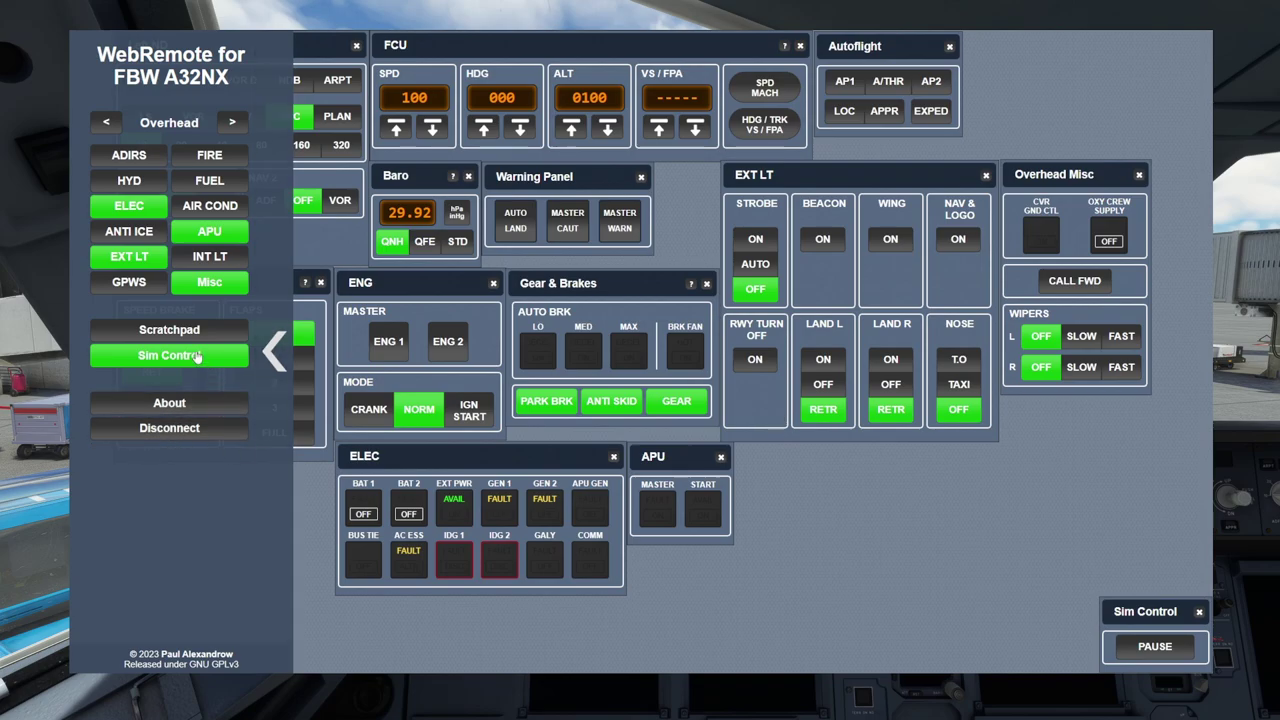
- Add the Scratchpad panel, enter the test value 15863 in it and clear the entry
{"action": "left_click", "coordinate": [185, 334]}
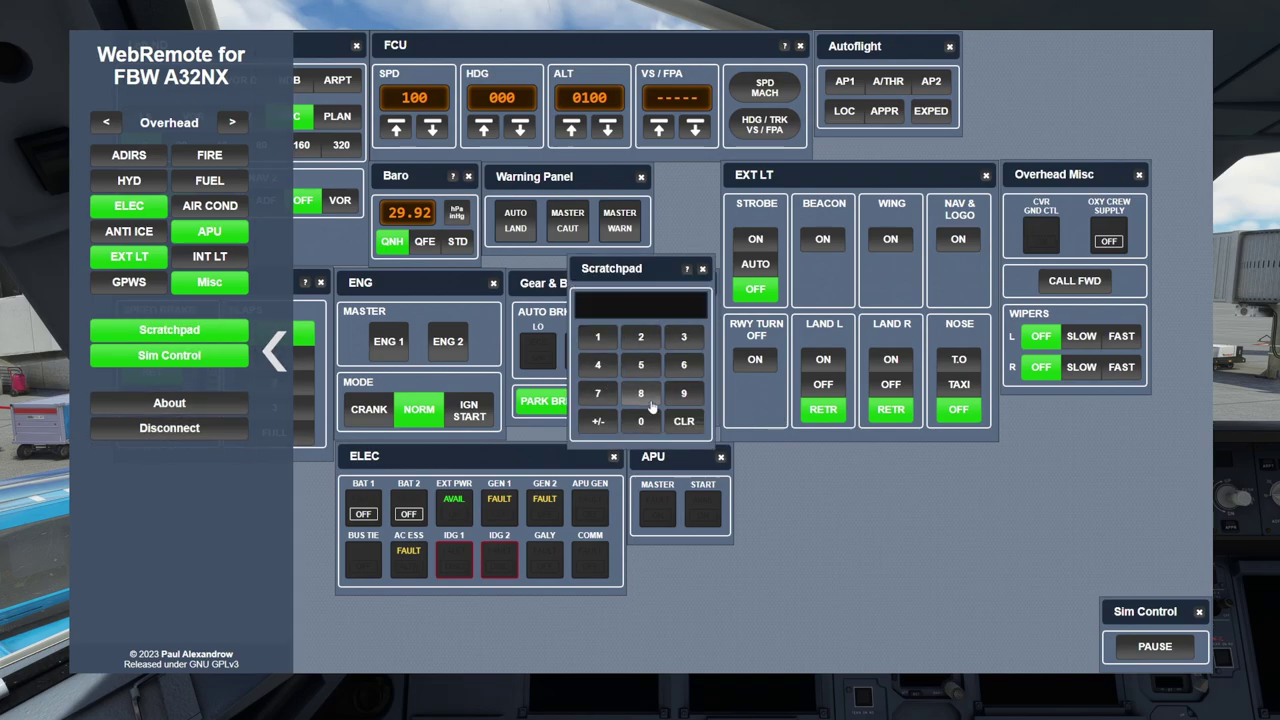
{"action": "left_click", "coordinate": [612, 340]}
{"action": "left_click", "coordinate": [640, 364]}
{"action": "left_click", "coordinate": [640, 392]}
{"action": "left_click", "coordinate": [683, 364]}
{"action": "left_click", "coordinate": [683, 336]}
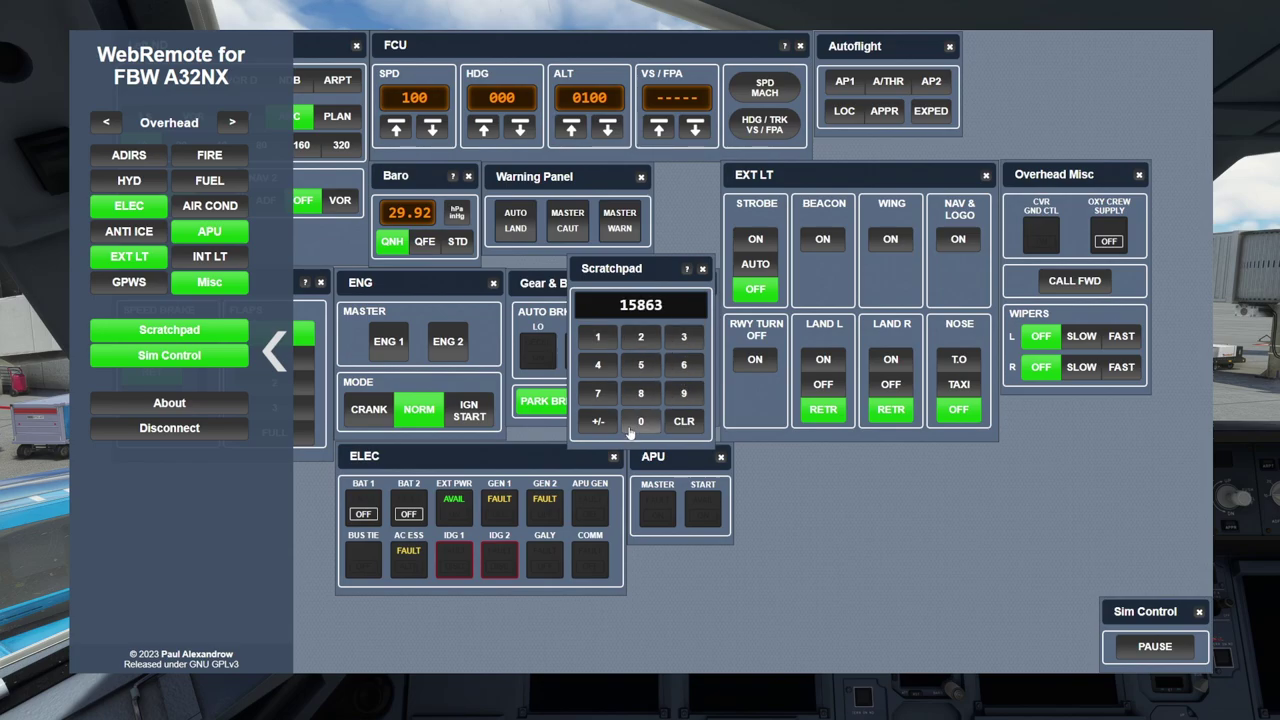
{"action": "left_click", "coordinate": [683, 421]}
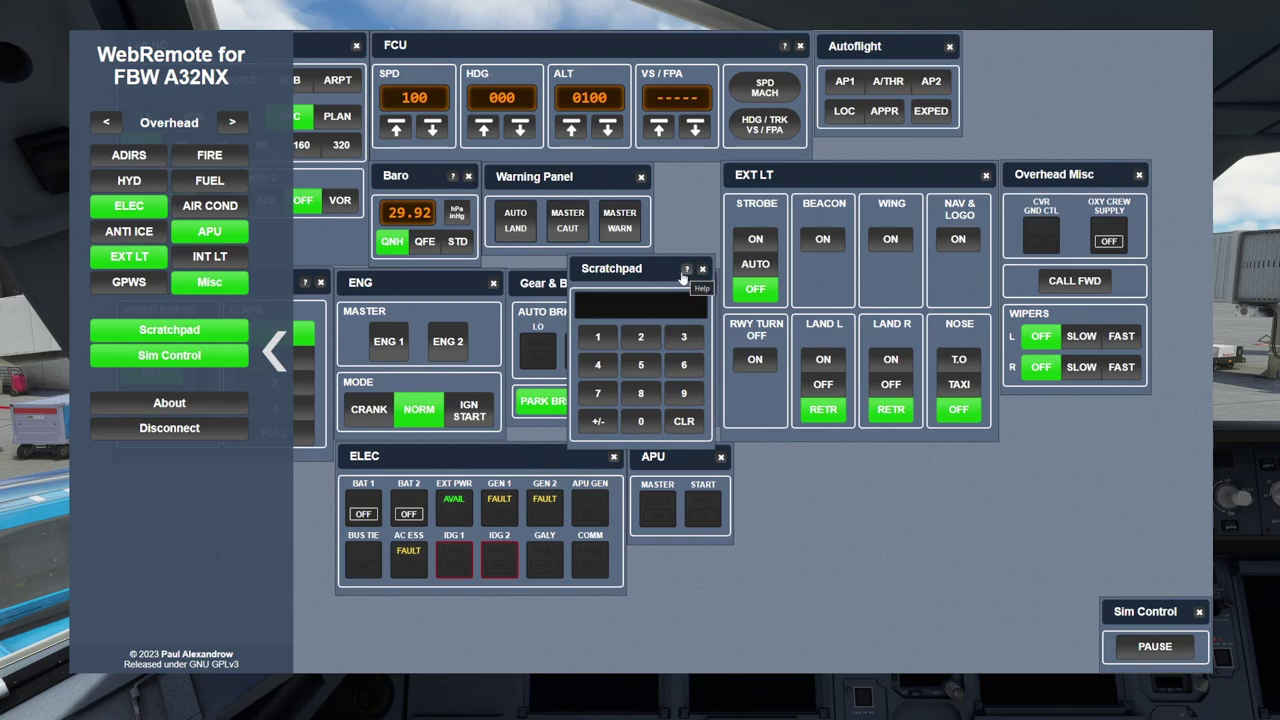
- Read the Scratchpad help and place the Scratchpad panel beside APU, directly below EXT LT
{"action": "left_click_drag", "start_coordinate": [682, 276], "coordinate": [628, 300]}
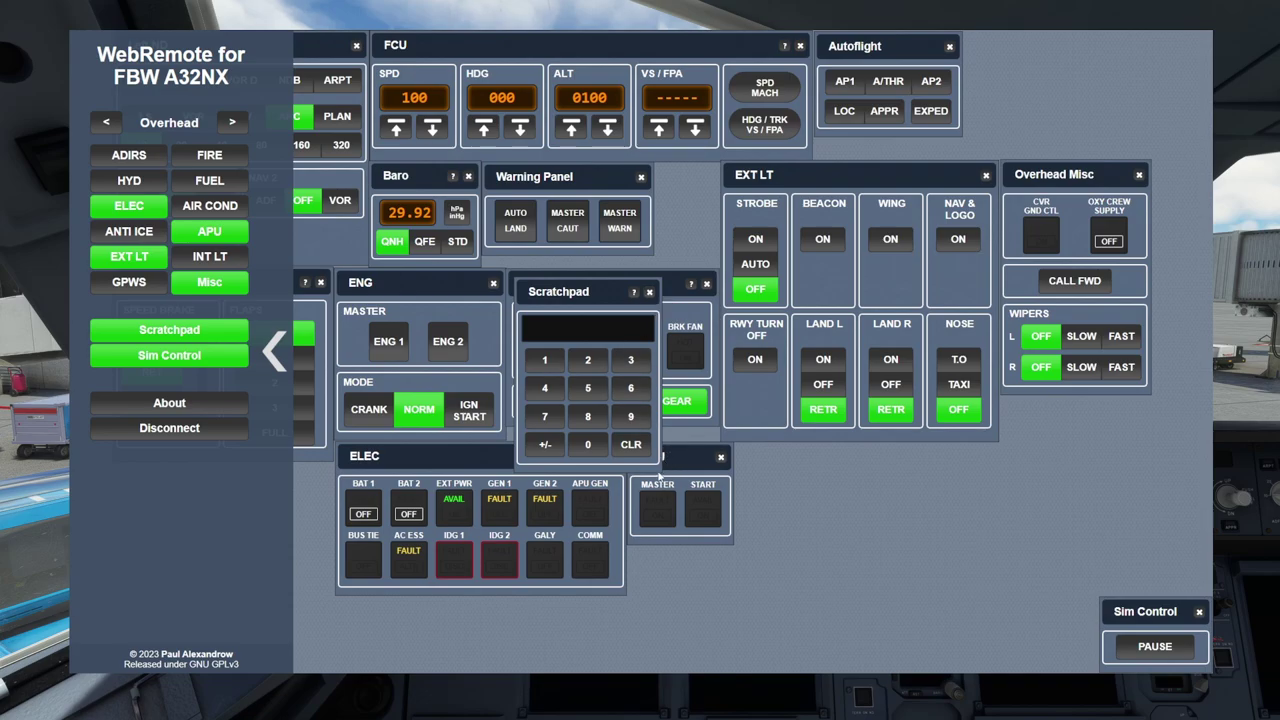
{"action": "left_click", "coordinate": [633, 293]}
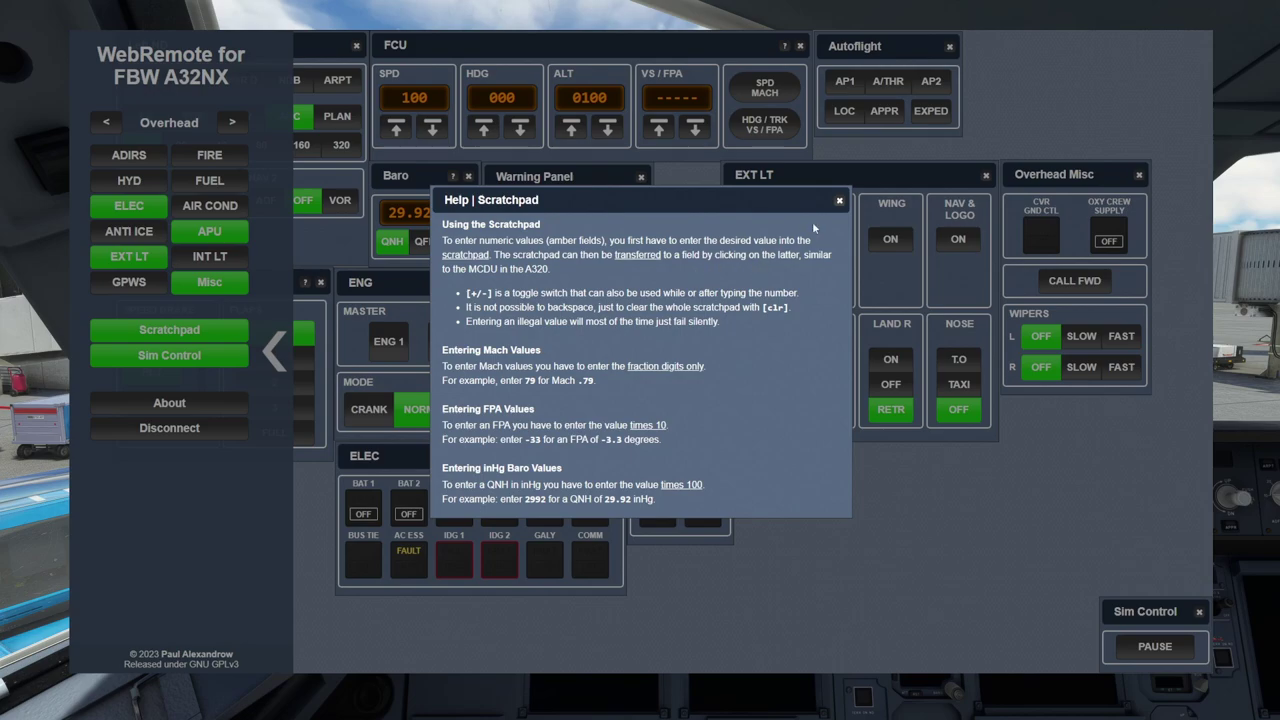
{"action": "left_click", "coordinate": [839, 200]}
{"action": "left_click_drag", "start_coordinate": [586, 283], "coordinate": [838, 447]}
{"action": "left_click_drag", "start_coordinate": [806, 452], "coordinate": [806, 450]}
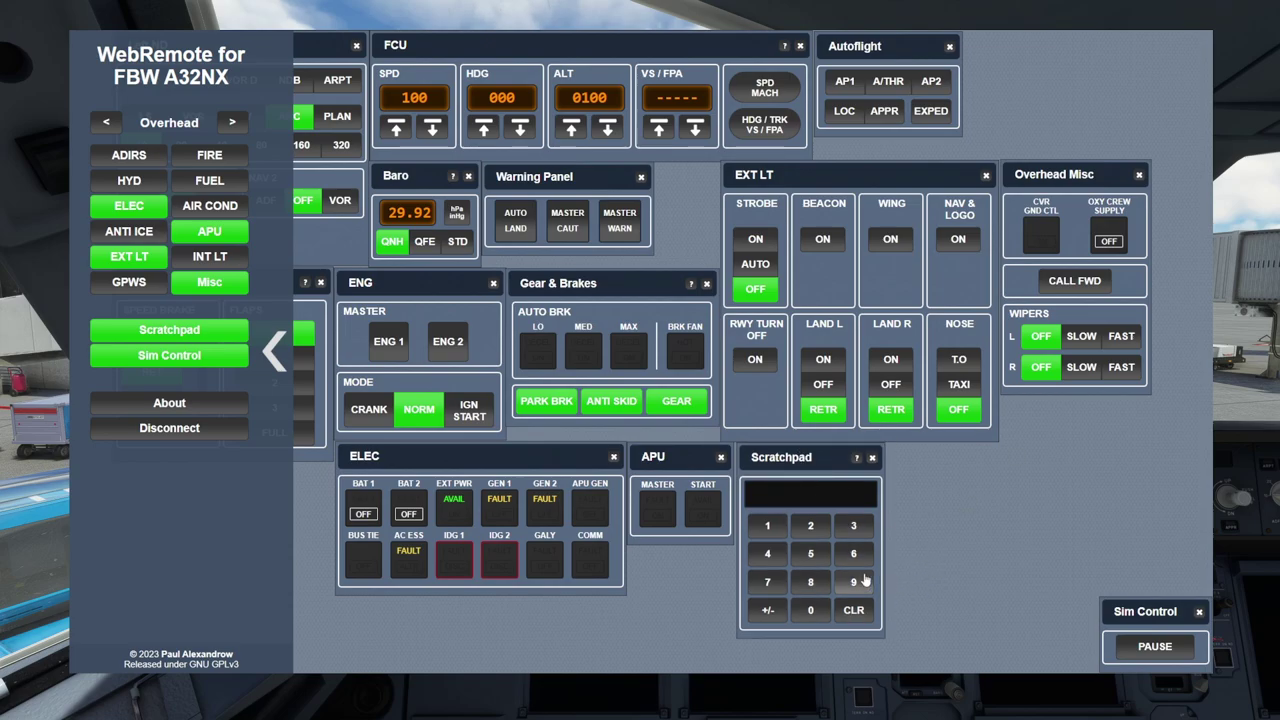
- Enter 3004 in the Scratchpad and transfer it to the Baro field to set the QNH to 30.04
{"action": "left_click", "coordinate": [856, 532]}
{"action": "left_click", "coordinate": [810, 610]}
{"action": "left_click", "coordinate": [810, 610]}
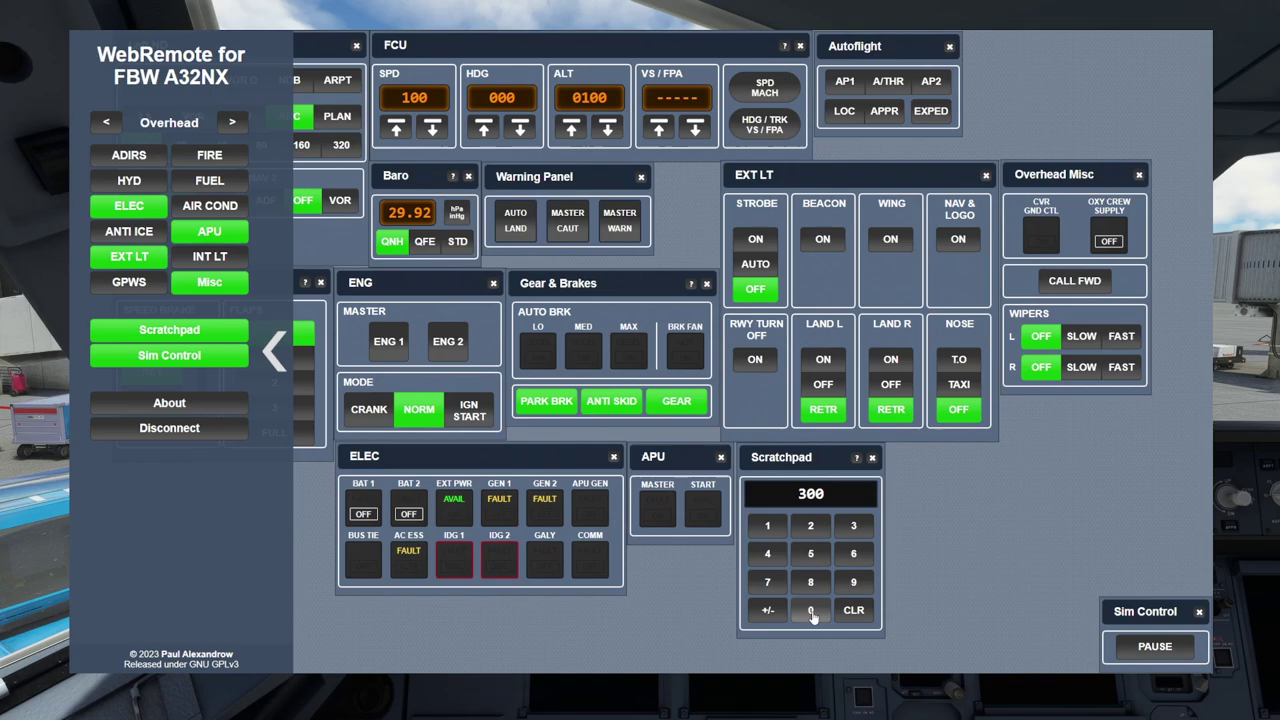
{"action": "left_click", "coordinate": [767, 553]}
{"action": "left_click", "coordinate": [410, 212]}
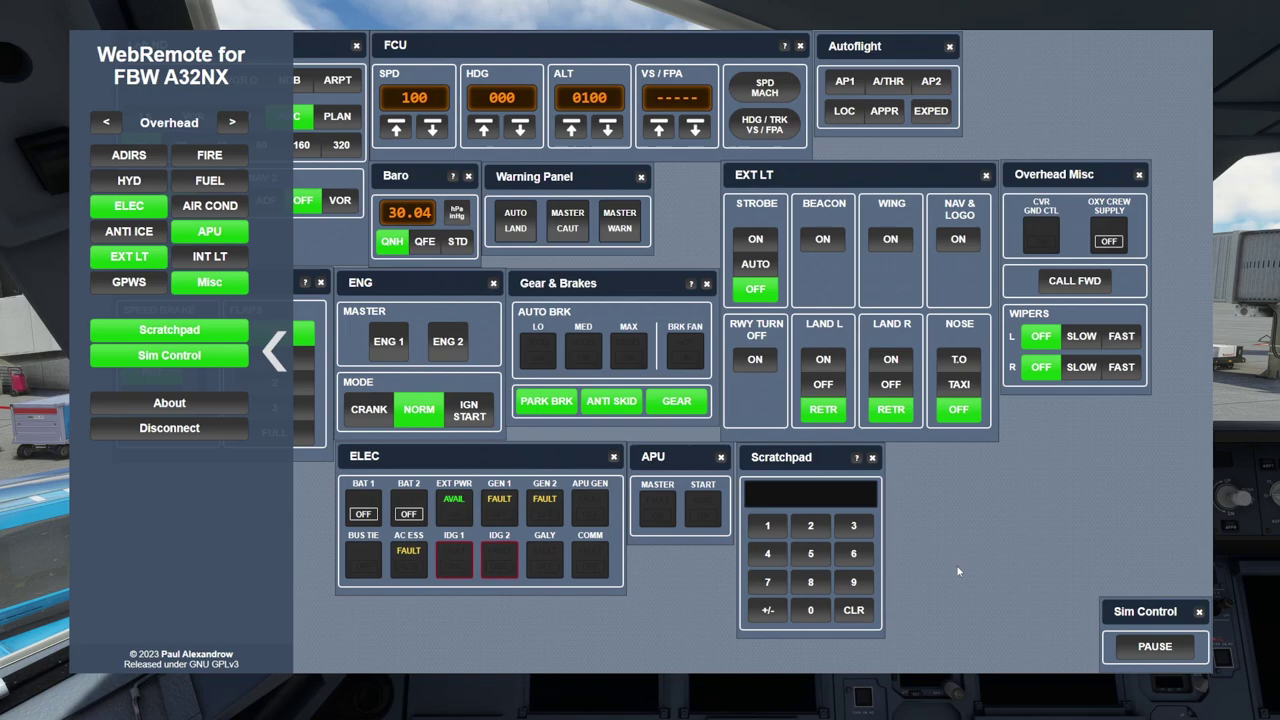
- Enter 2992 in the Scratchpad and transfer it to the Baro field to set the QNH to 29.92
{"action": "left_click", "coordinate": [811, 525]}
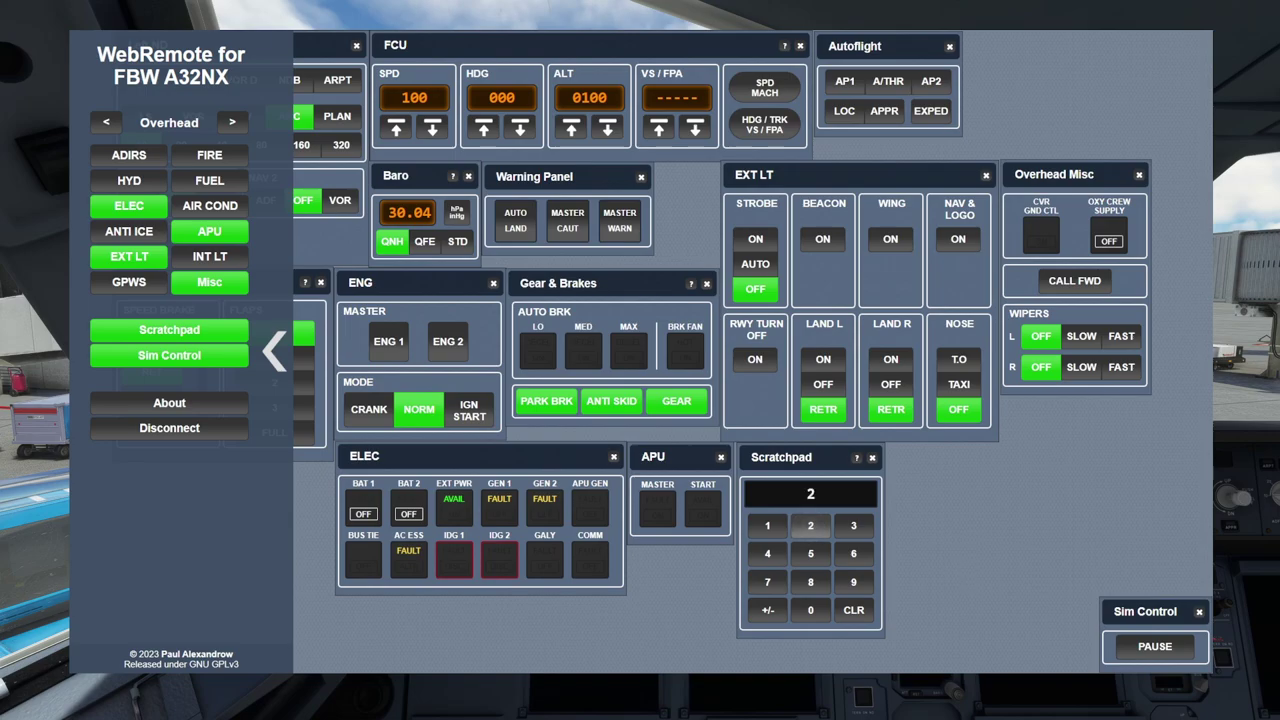
{"action": "double_click", "coordinate": [853, 582]}
{"action": "left_click", "coordinate": [811, 525]}
{"action": "left_click", "coordinate": [409, 212]}
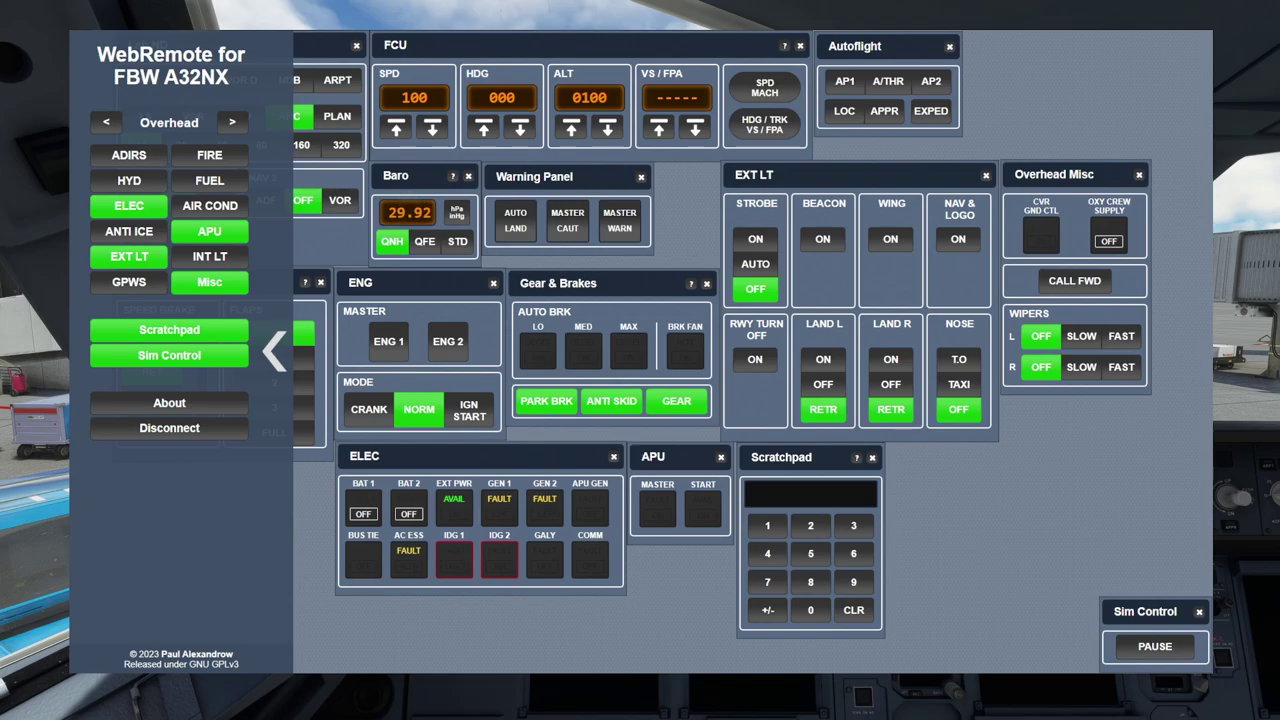
- Enter 180 in the Scratchpad and transfer it to the FCU's SPD field
{"action": "left_click", "coordinate": [768, 525]}
{"action": "left_click", "coordinate": [811, 582]}
{"action": "left_click", "coordinate": [811, 610]}
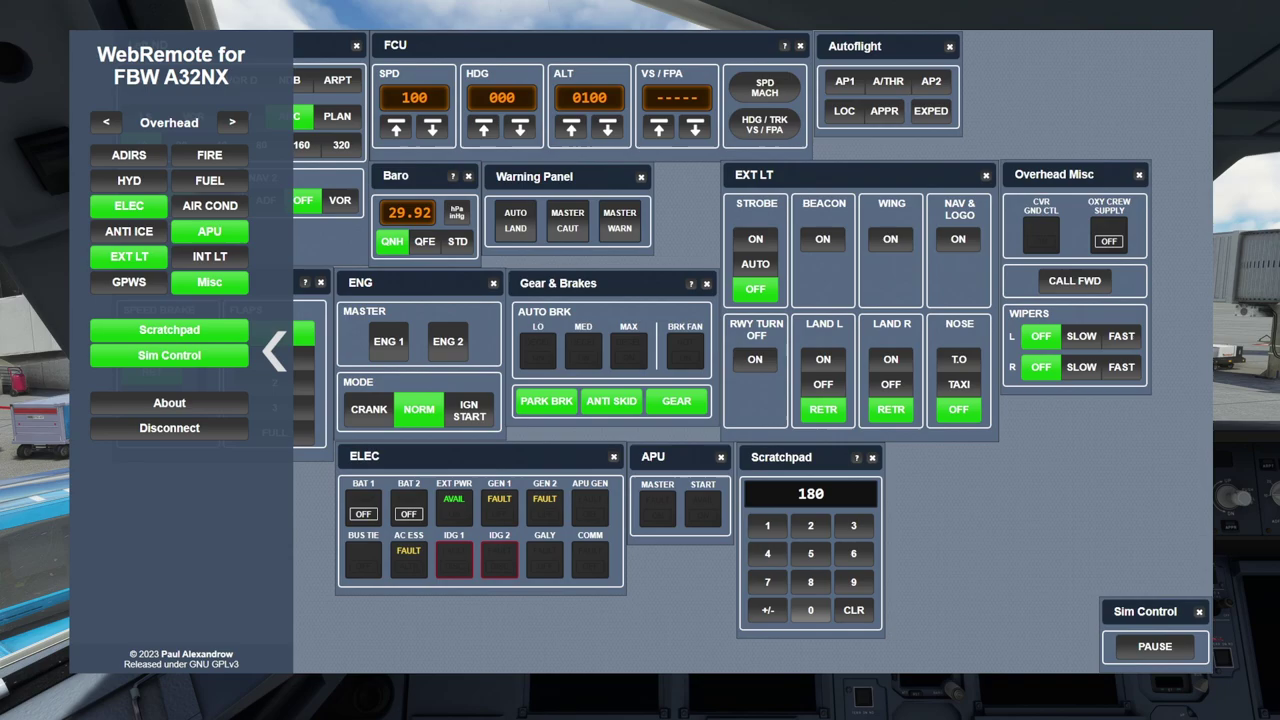
{"action": "left_click", "coordinate": [414, 97]}
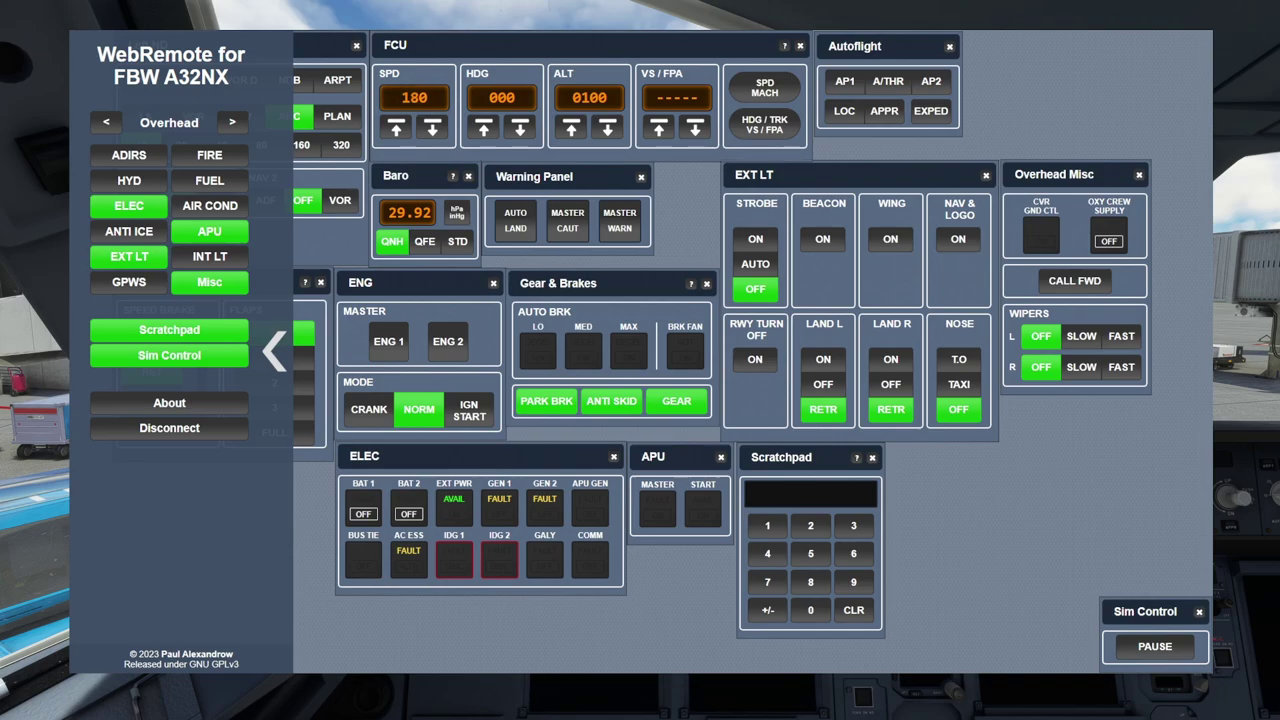
- Enter 301 in the Scratchpad and transfer it to the FCU's HDG field
{"action": "left_click", "coordinate": [853, 525]}
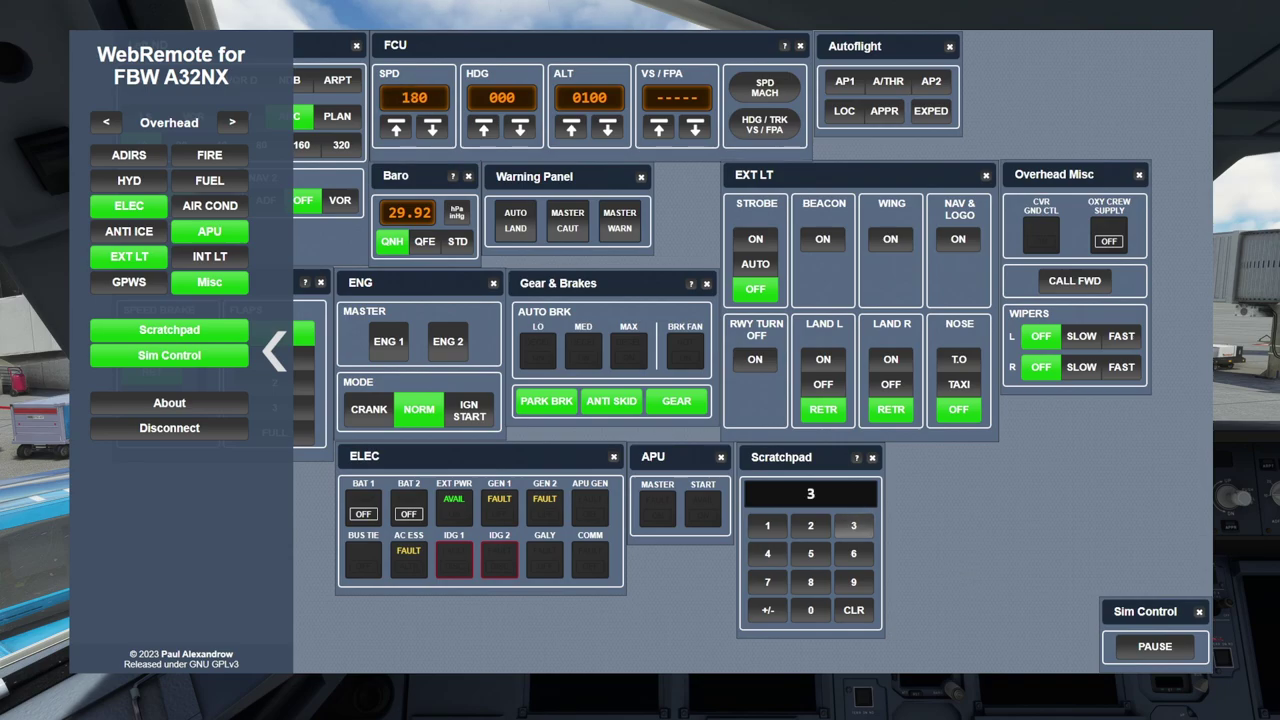
{"action": "left_click", "coordinate": [811, 610]}
{"action": "left_click", "coordinate": [767, 525]}
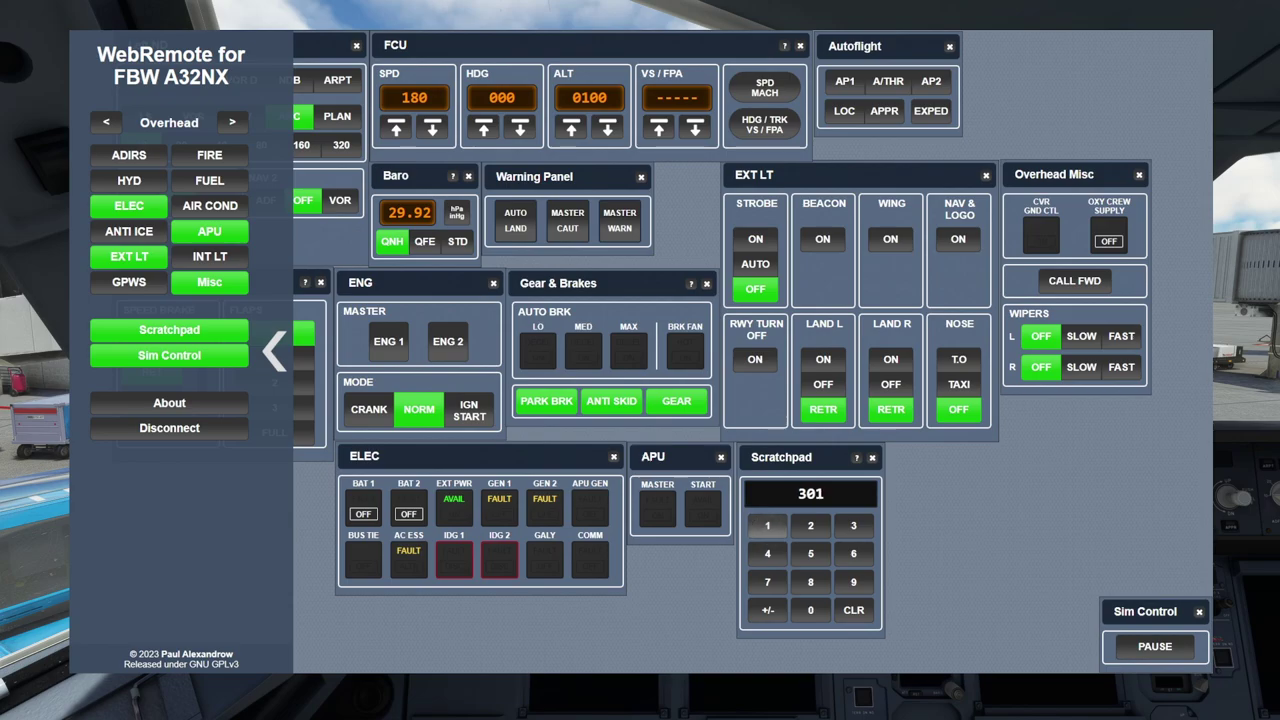
{"action": "left_click", "coordinate": [502, 97]}
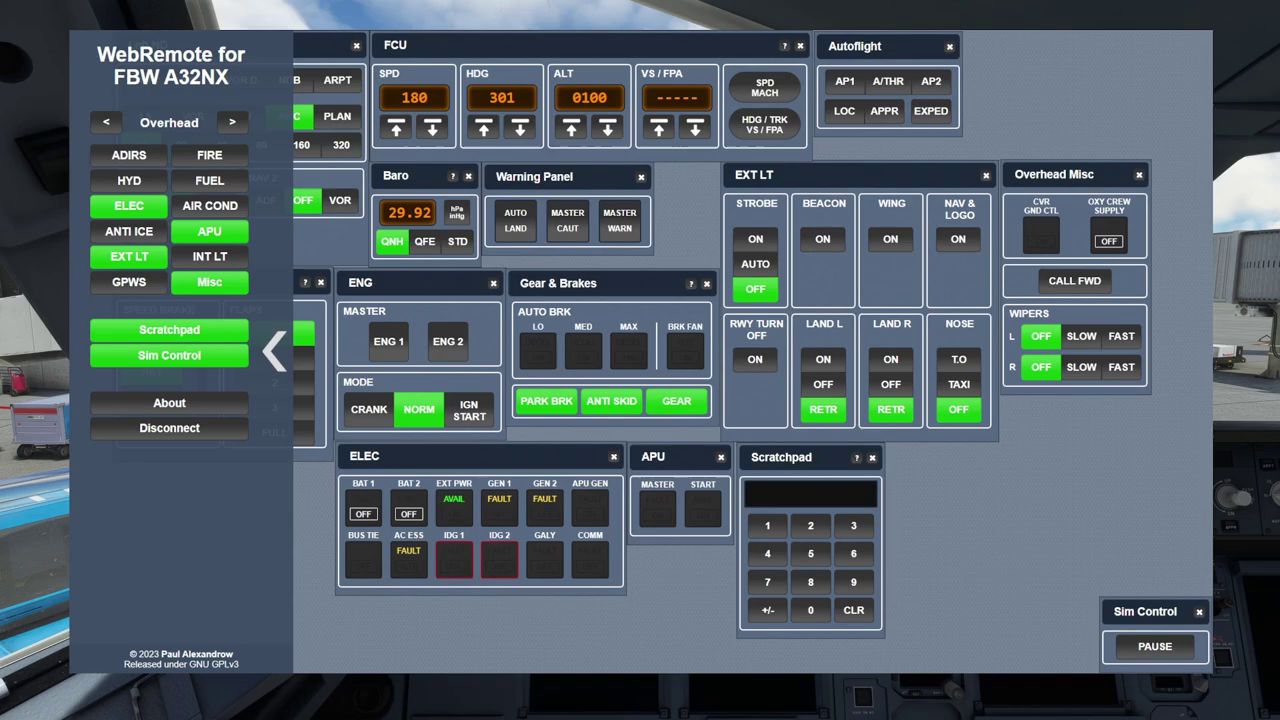
- Enter 32000 in the Scratchpad and transfer it to the FCU's ALT field
{"action": "left_click", "coordinate": [853, 525]}
{"action": "left_click", "coordinate": [811, 525]}
{"action": "left_click", "coordinate": [811, 610]}
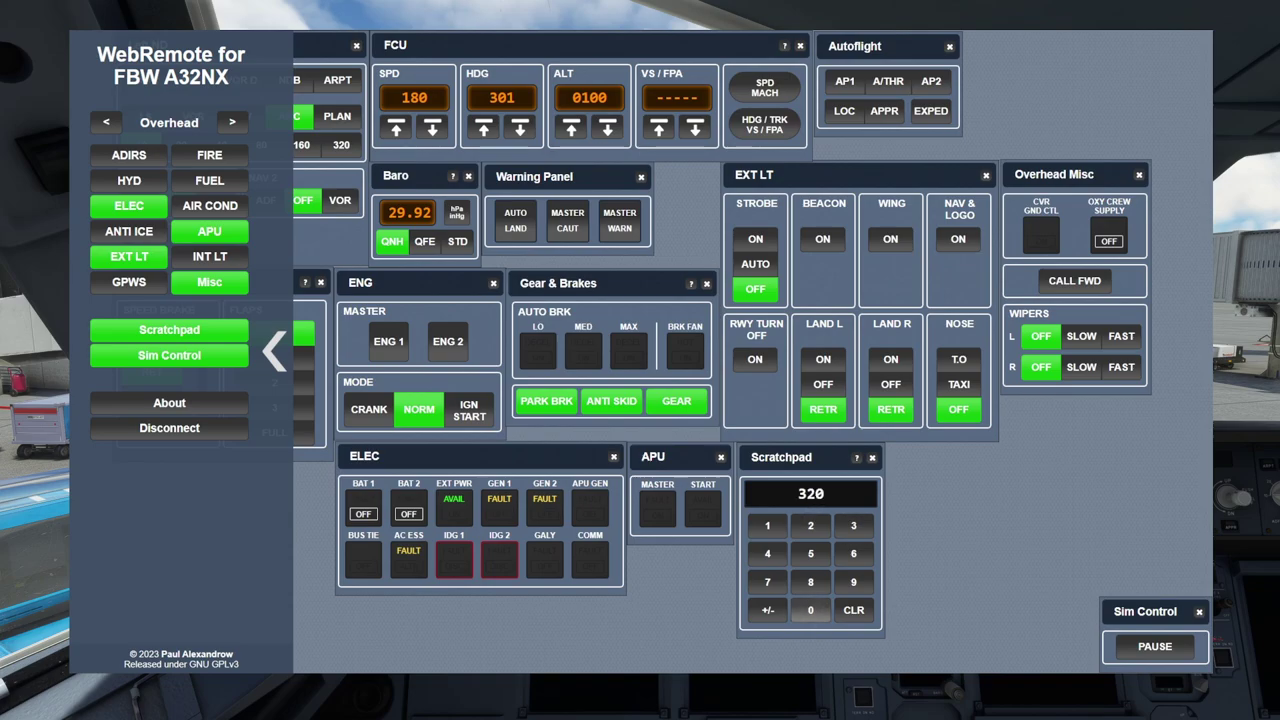
{"action": "left_click", "coordinate": [811, 610]}
{"action": "left_click", "coordinate": [811, 610]}
{"action": "left_click", "coordinate": [589, 97]}
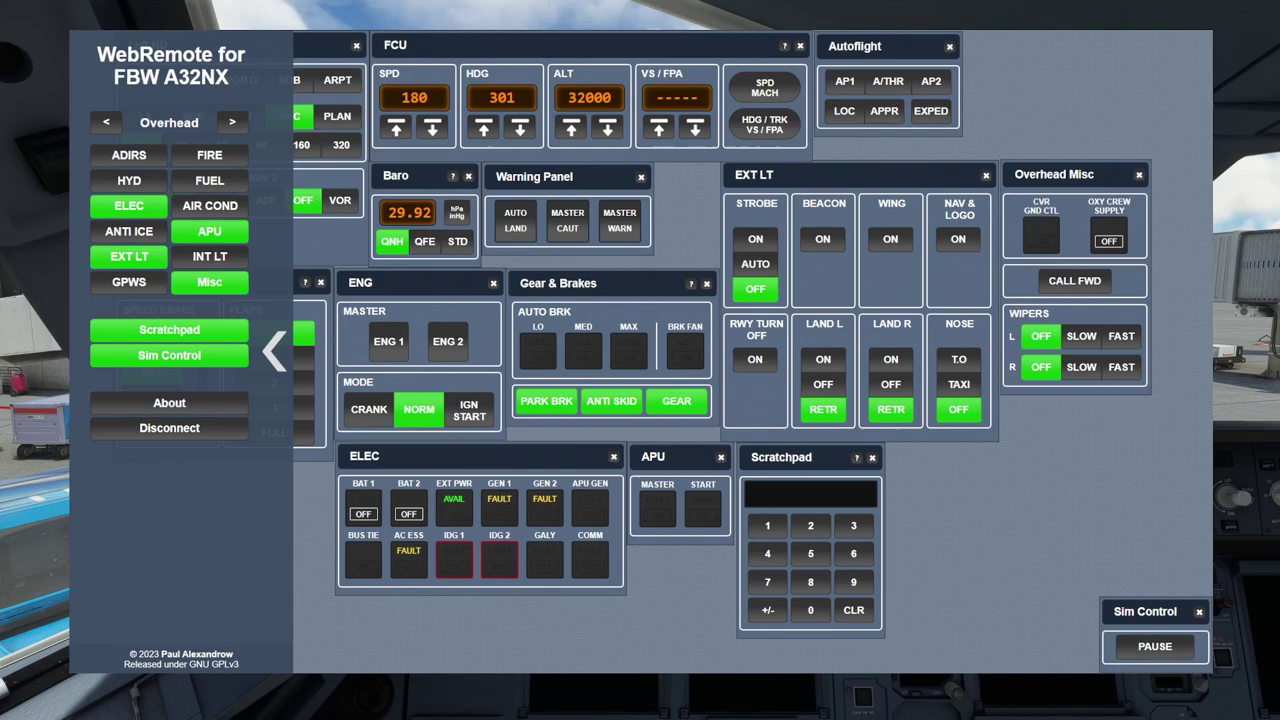
- Enter 2000 in the Scratchpad and transfer it to the FCU's VS / FPA field for a positive vertical speed
{"action": "left_click", "coordinate": [811, 525]}
{"action": "left_click", "coordinate": [811, 610]}
{"action": "left_click", "coordinate": [811, 610]}
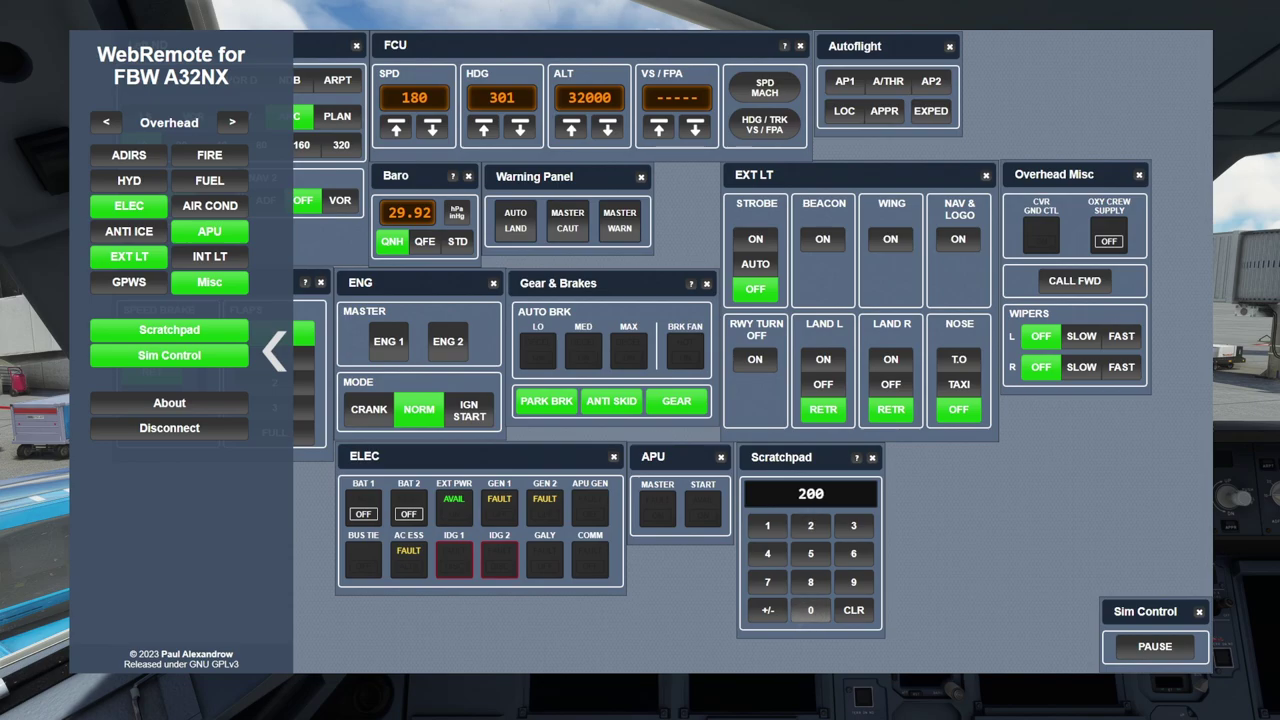
{"action": "left_click", "coordinate": [811, 610]}
{"action": "left_click", "coordinate": [676, 97]}
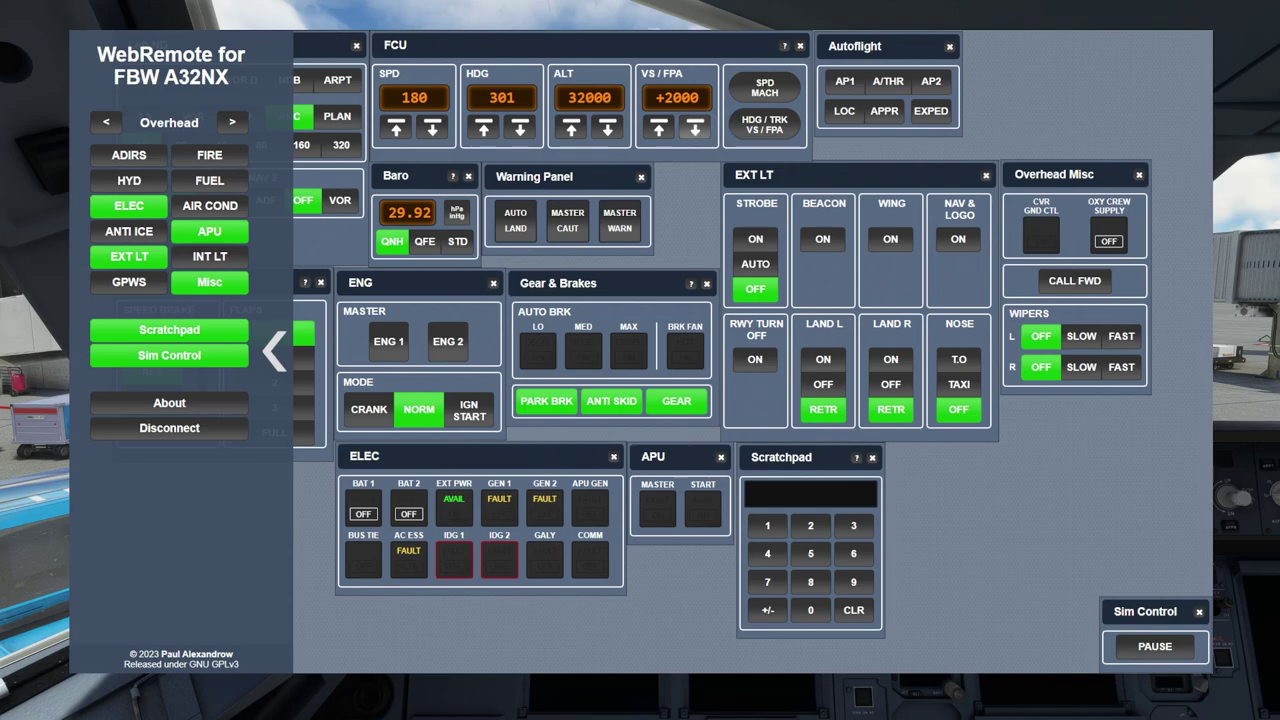
- Enter -2000 in the Scratchpad and transfer it to the FCU's VS / FPA field for a negative vertical speed
{"action": "left_click", "coordinate": [767, 610]}
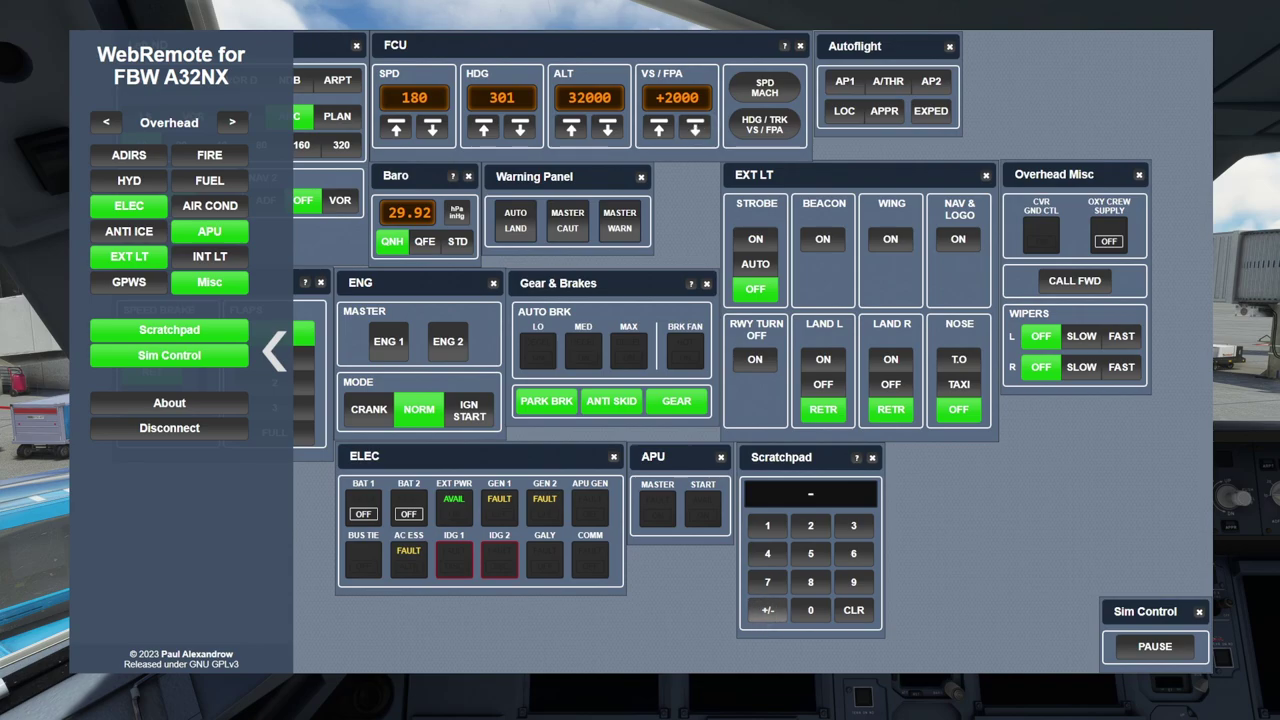
{"action": "left_click", "coordinate": [810, 525]}
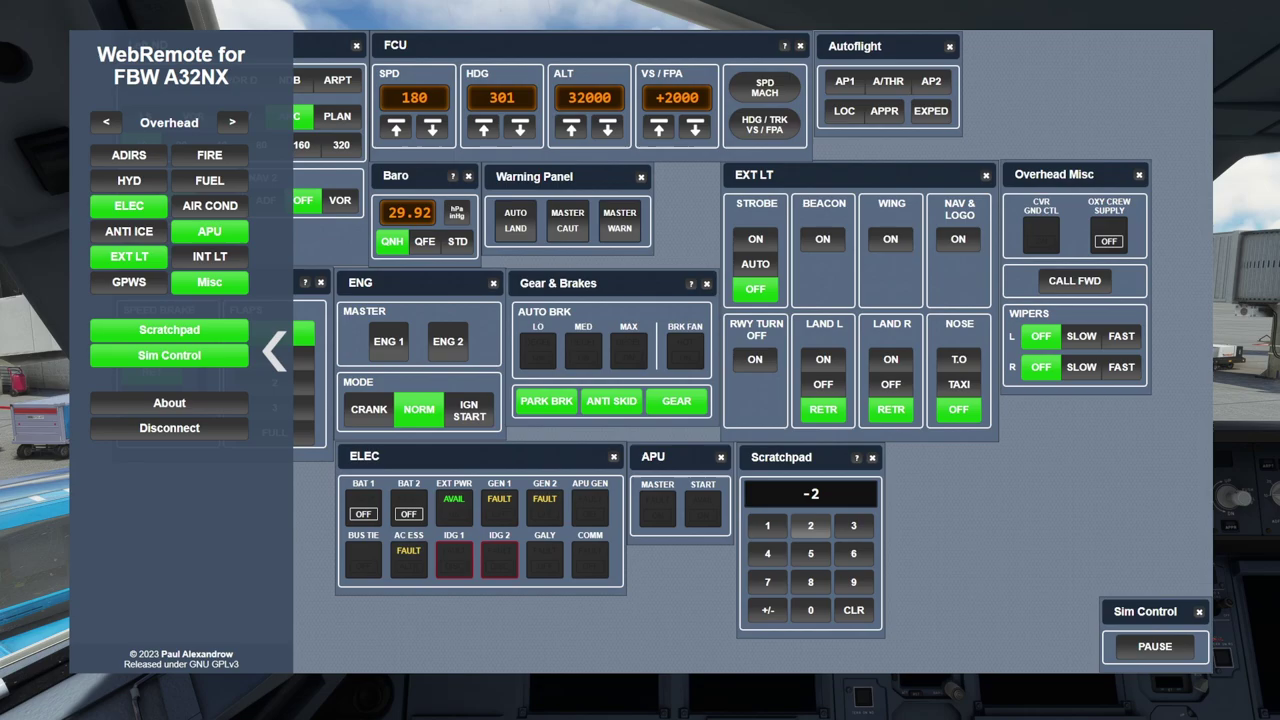
{"action": "left_click", "coordinate": [810, 610]}
{"action": "left_click", "coordinate": [810, 610]}
{"action": "left_click", "coordinate": [810, 610]}
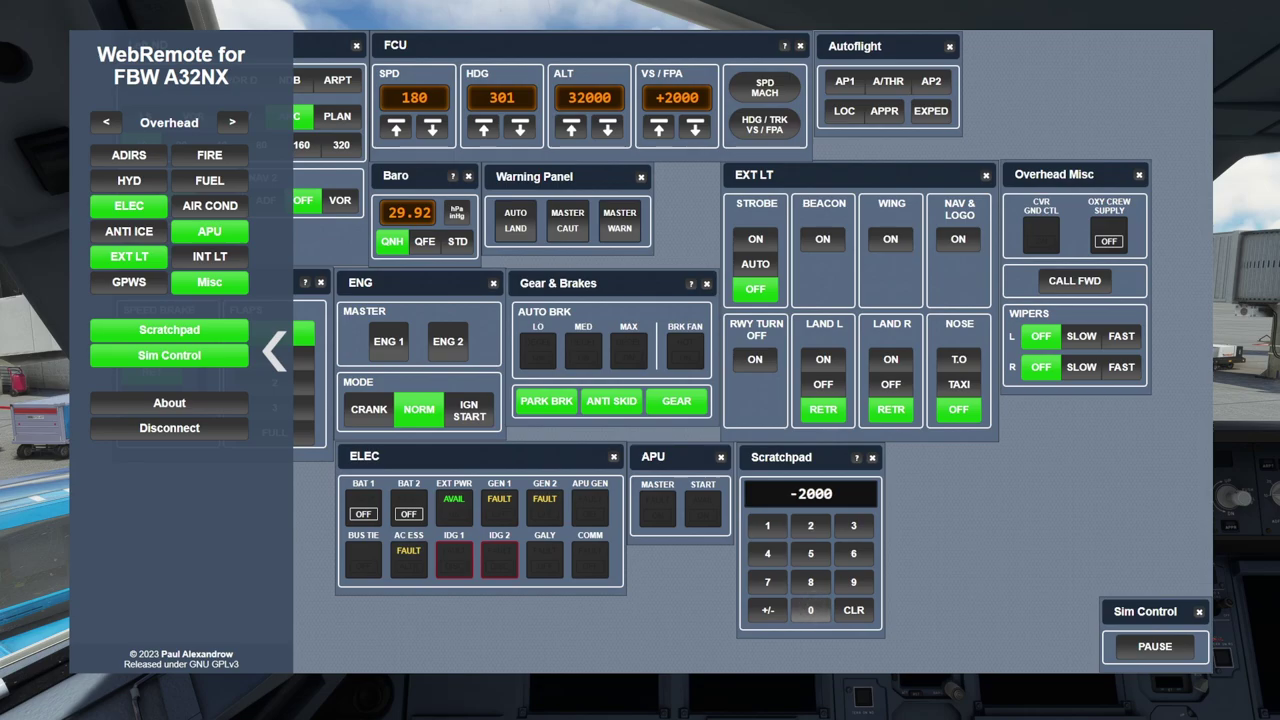
{"action": "left_click", "coordinate": [677, 97]}
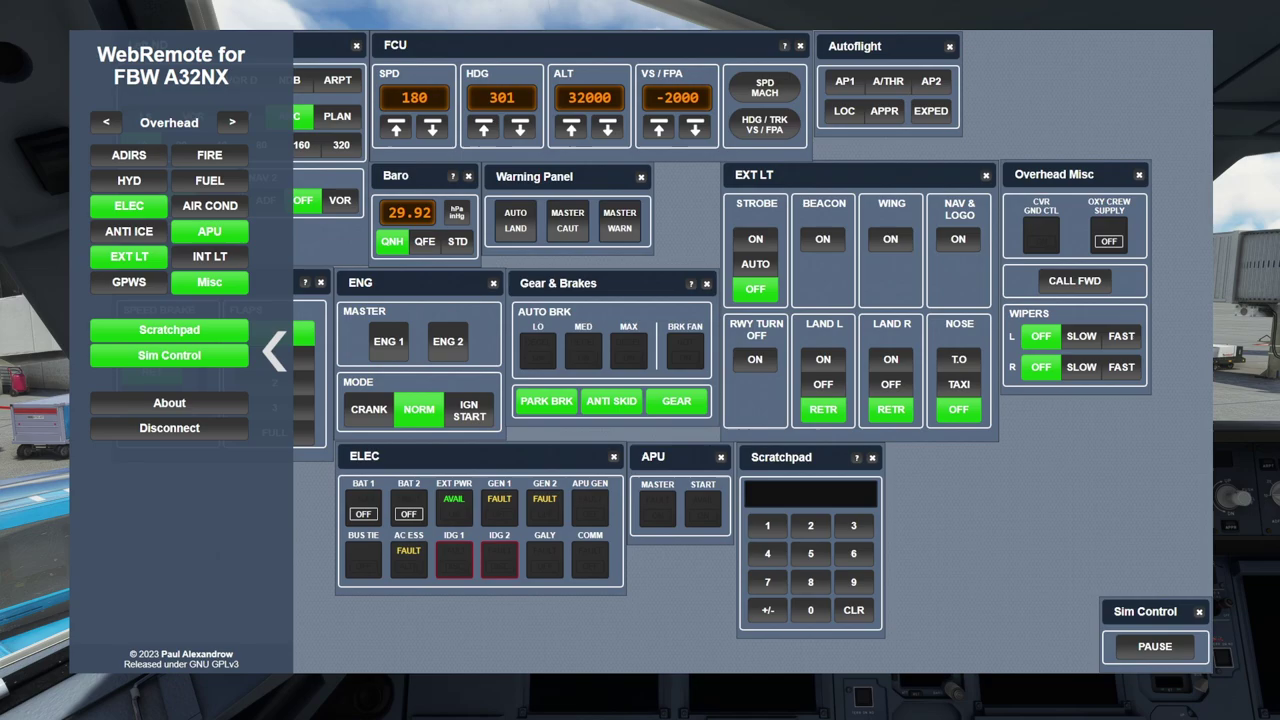
- Collapse the panel selection sidebar, shrink the remote over the cockpit view, and bring the aircraft's overhead panel into view
{"action": "left_click", "coordinate": [274, 350]}
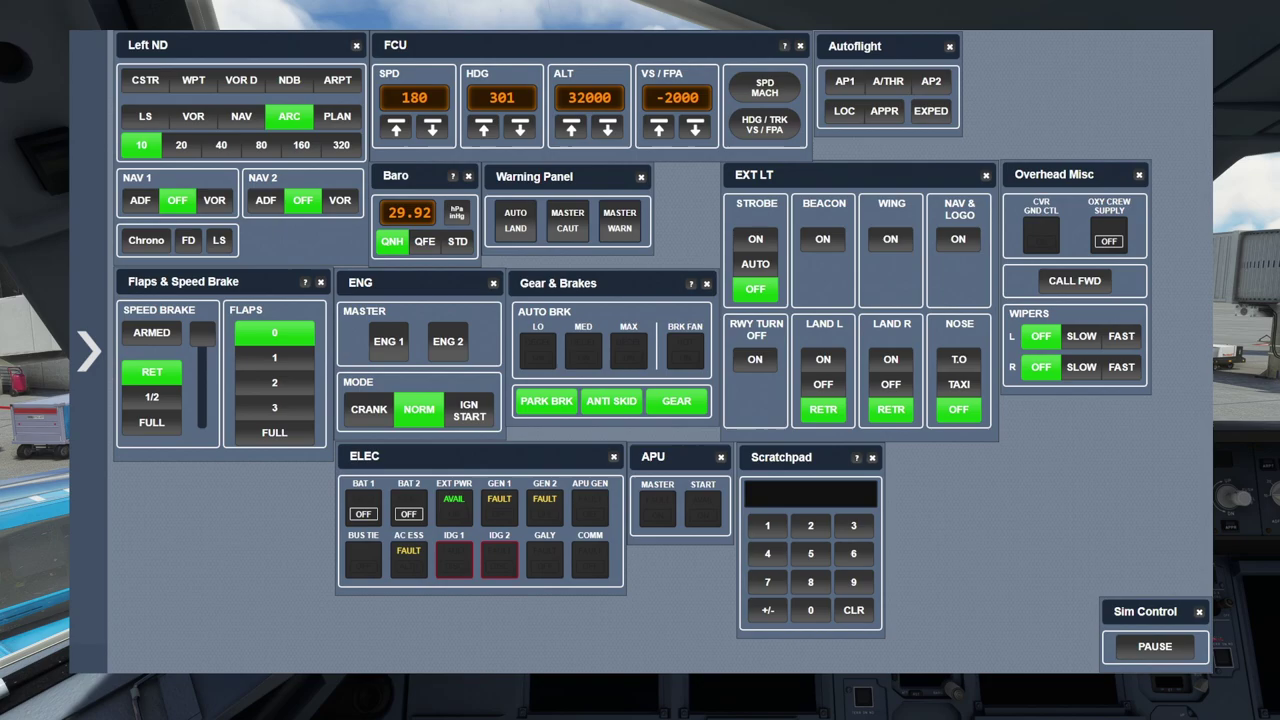
{"action": "left_click_drag", "start_coordinate": [70, 37], "coordinate": [34, 391]}
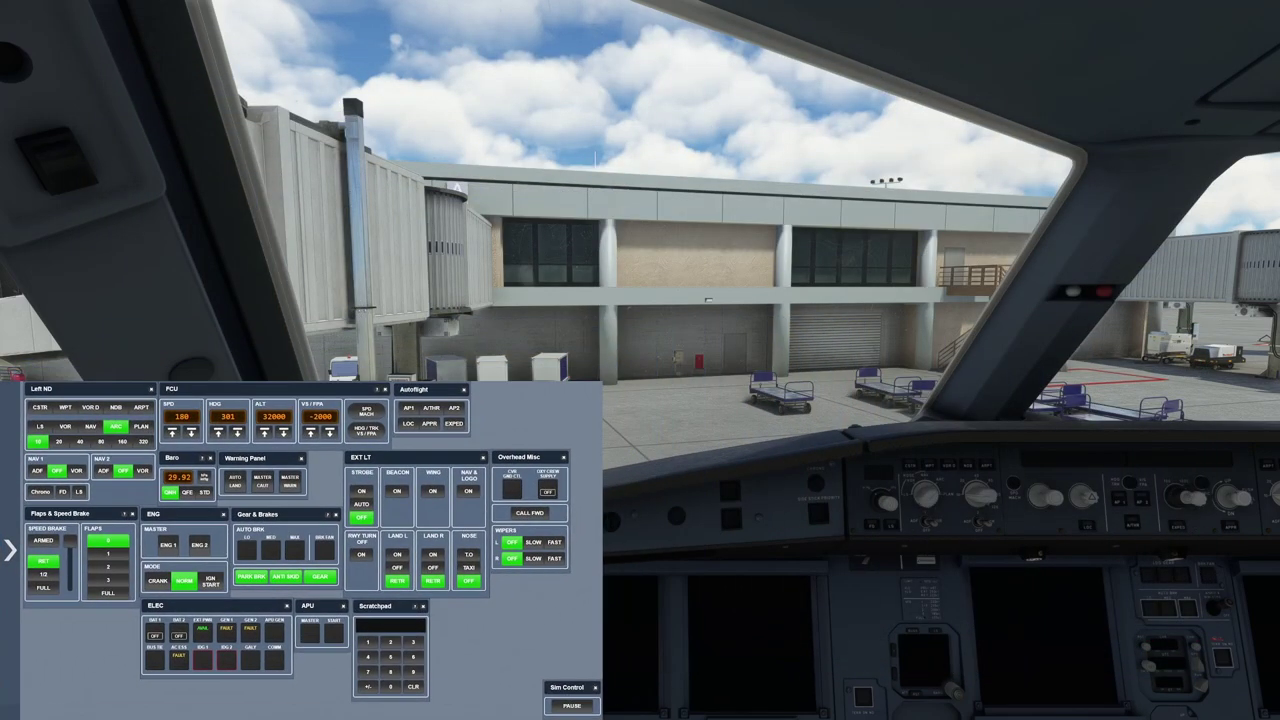
{"action": "left_click_drag", "start_coordinate": [892, 422], "coordinate": [917, 454]}
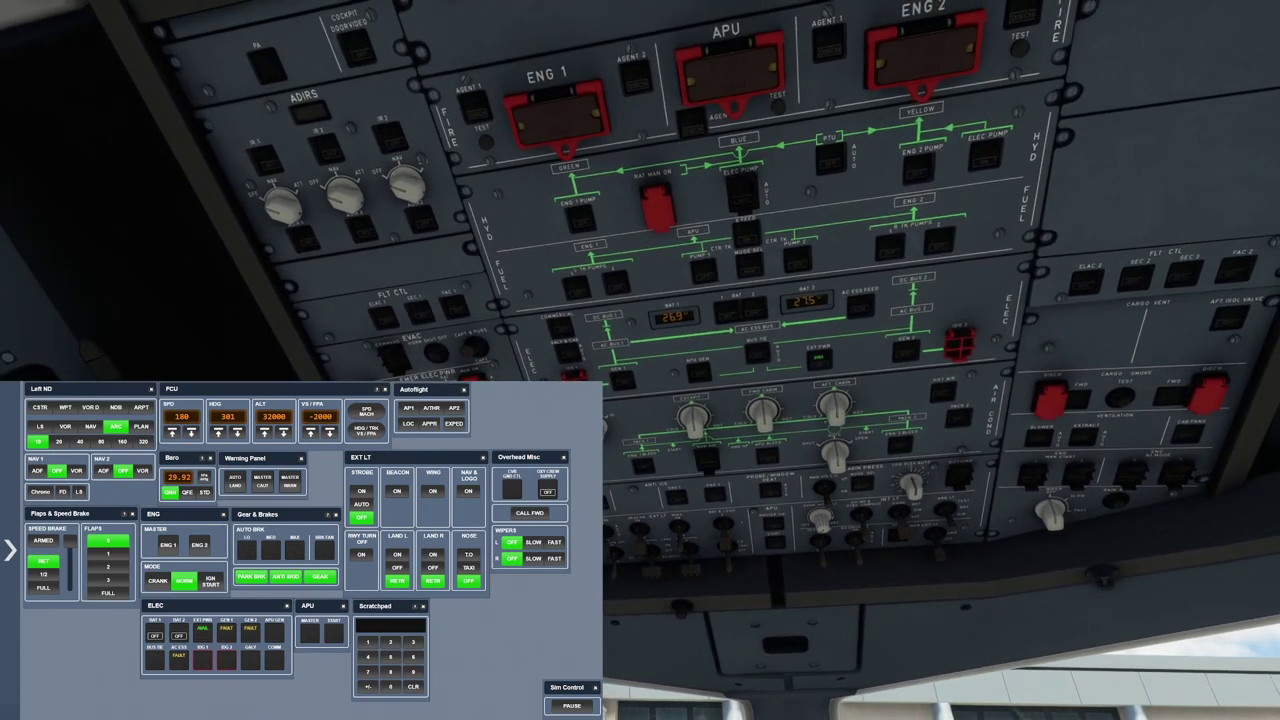
{"action": "scroll", "coordinate": [925, 330], "scroll_direction": "down", "scroll_amount": 3}
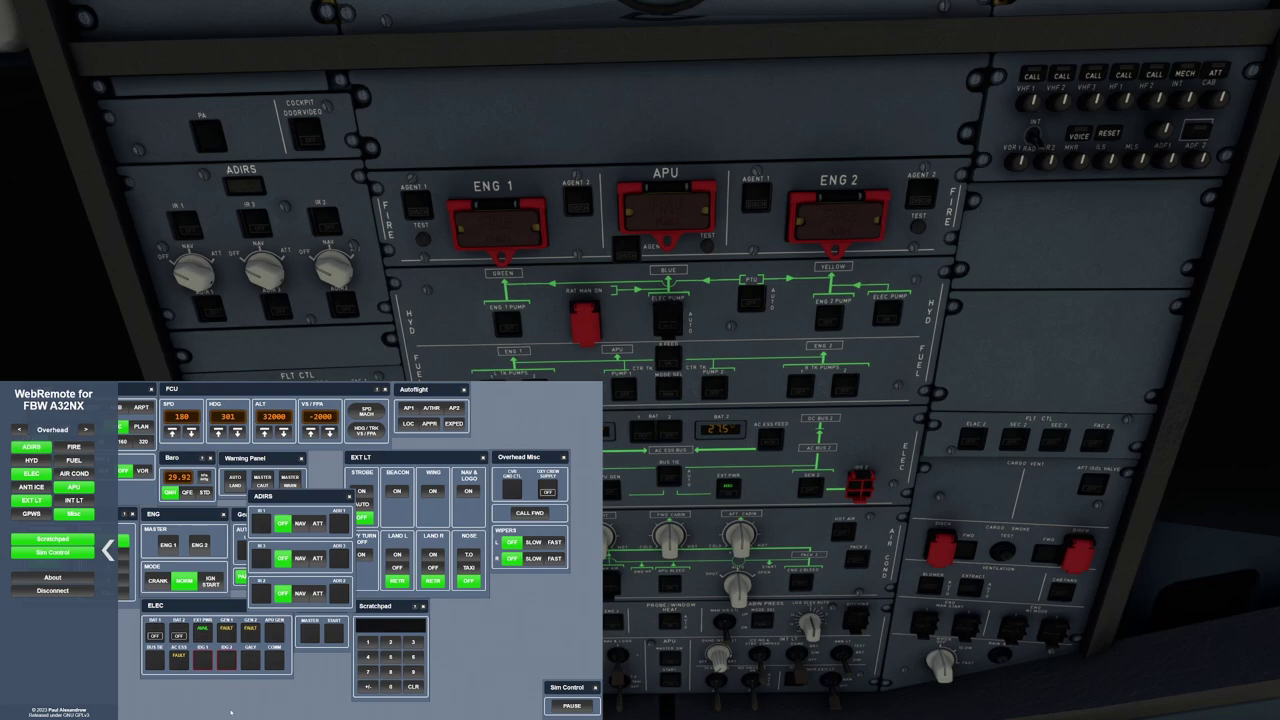
- Place the ADIRS panel beside Overhead Misc, level with its upper edge, and collapse the panel selection sidebar
{"action": "left_click_drag", "start_coordinate": [305, 492], "coordinate": [589, 458]}
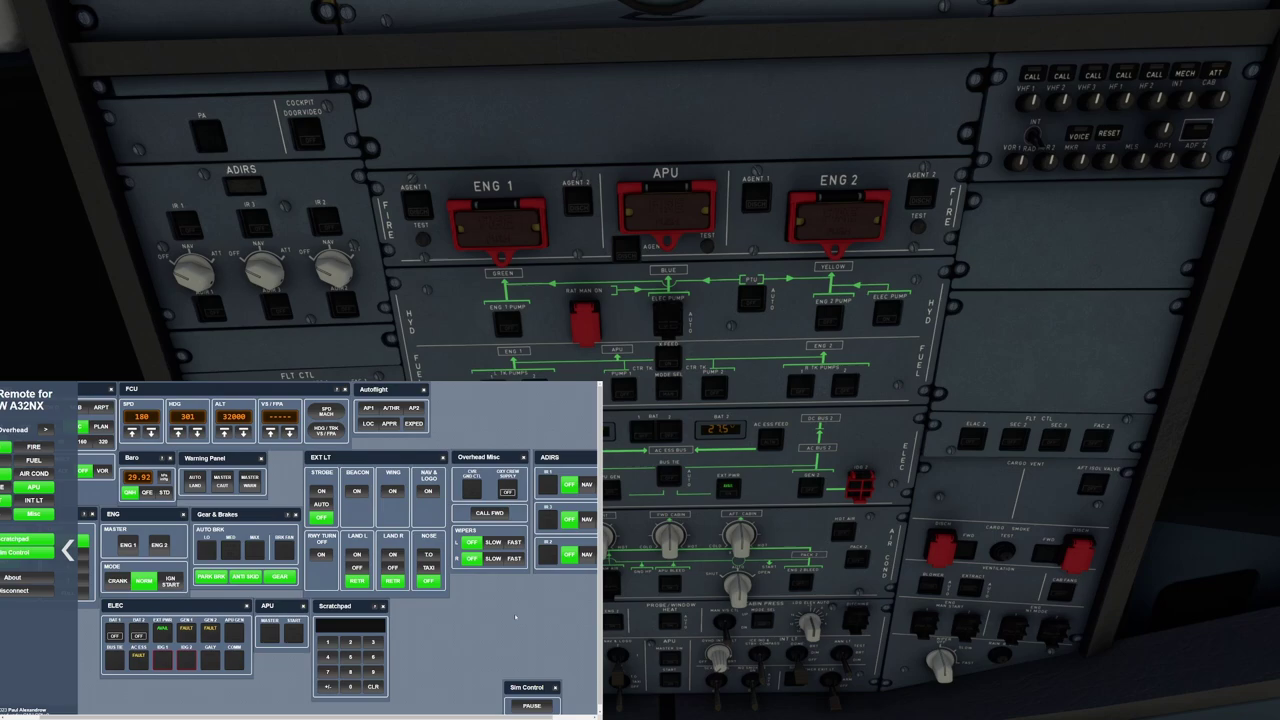
{"action": "double_click", "coordinate": [30, 395]}
{"action": "scroll", "coordinate": [300, 550], "scroll_direction": "left", "scroll_amount": 2}
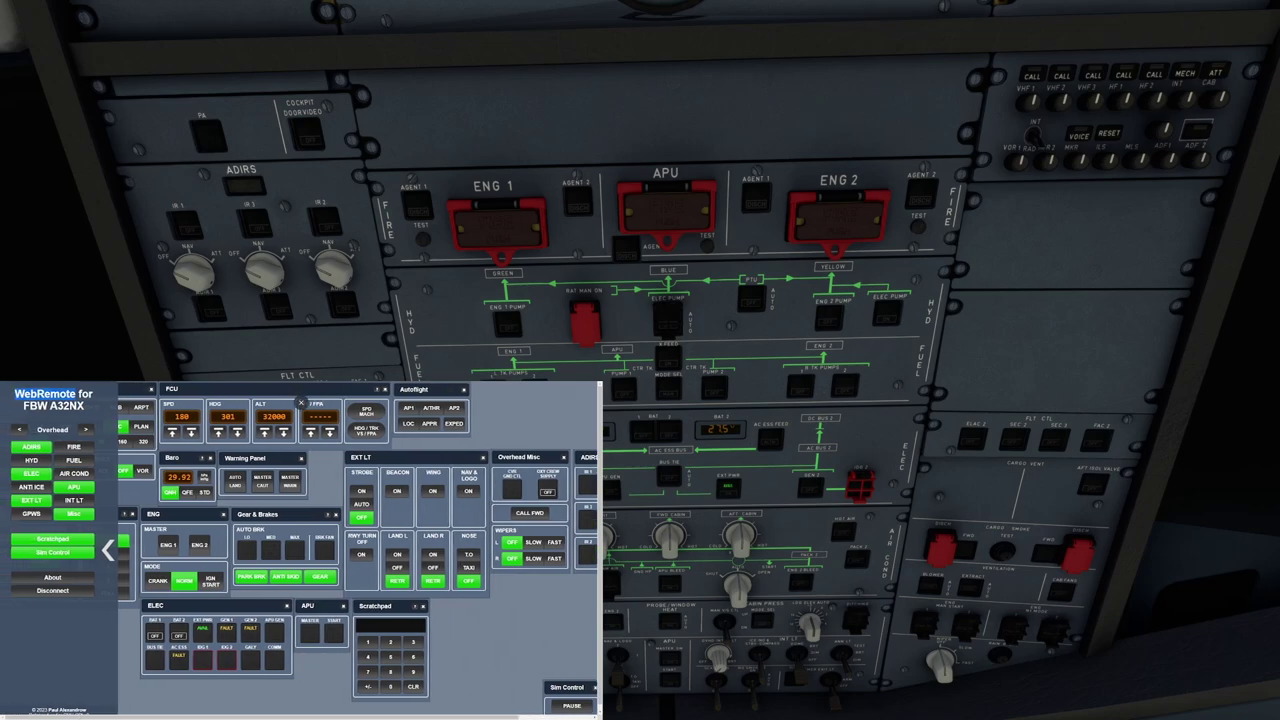
{"action": "scroll", "coordinate": [300, 550], "scroll_direction": "right", "scroll_amount": 4}
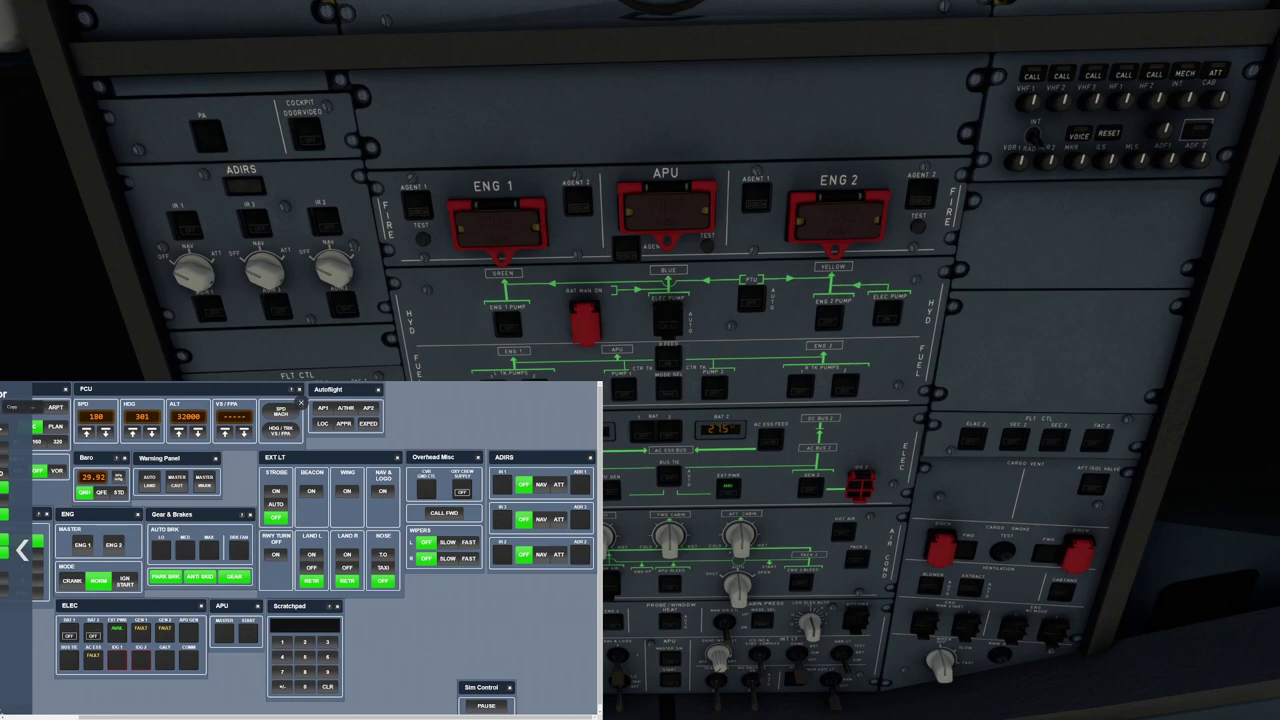
{"action": "scroll", "coordinate": [300, 550], "scroll_direction": "left", "scroll_amount": 2}
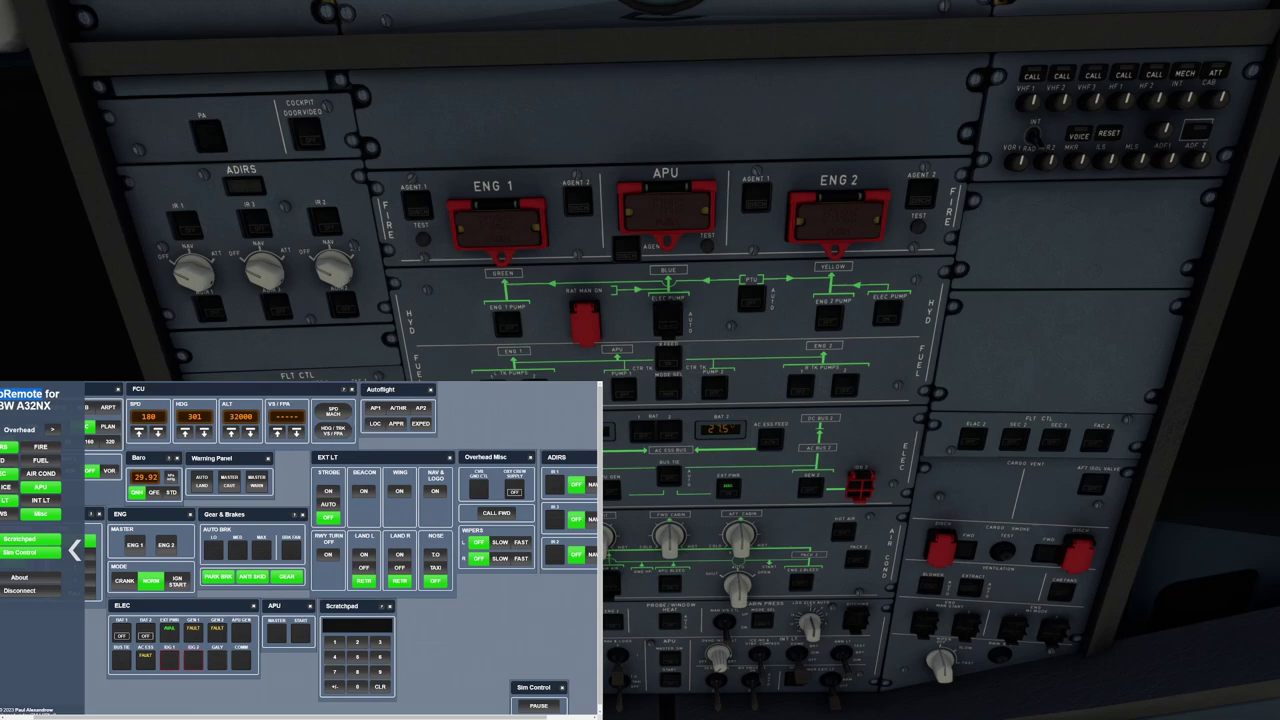
{"action": "left_click", "coordinate": [107, 549]}
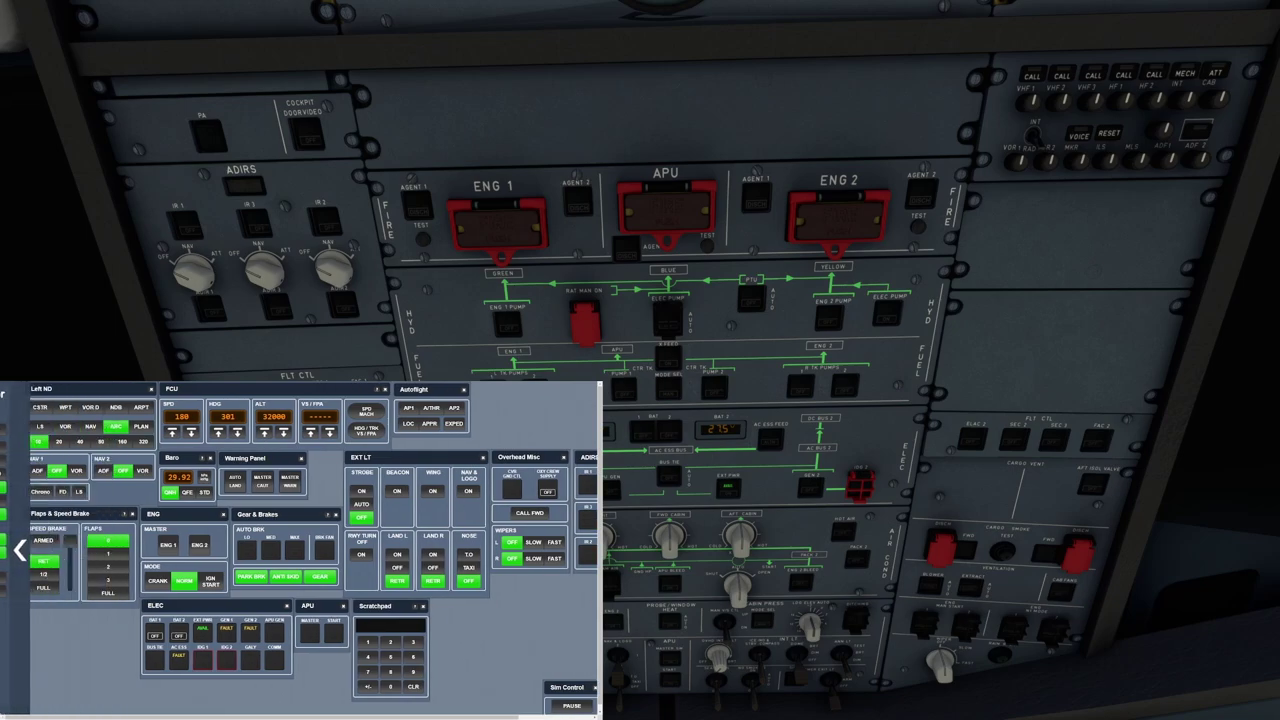
- Switch on BAT 1, BAT 2 and EXT PWR, and set all three ADIRS IR selectors to NAV
{"action": "left_click", "coordinate": [155, 634]}
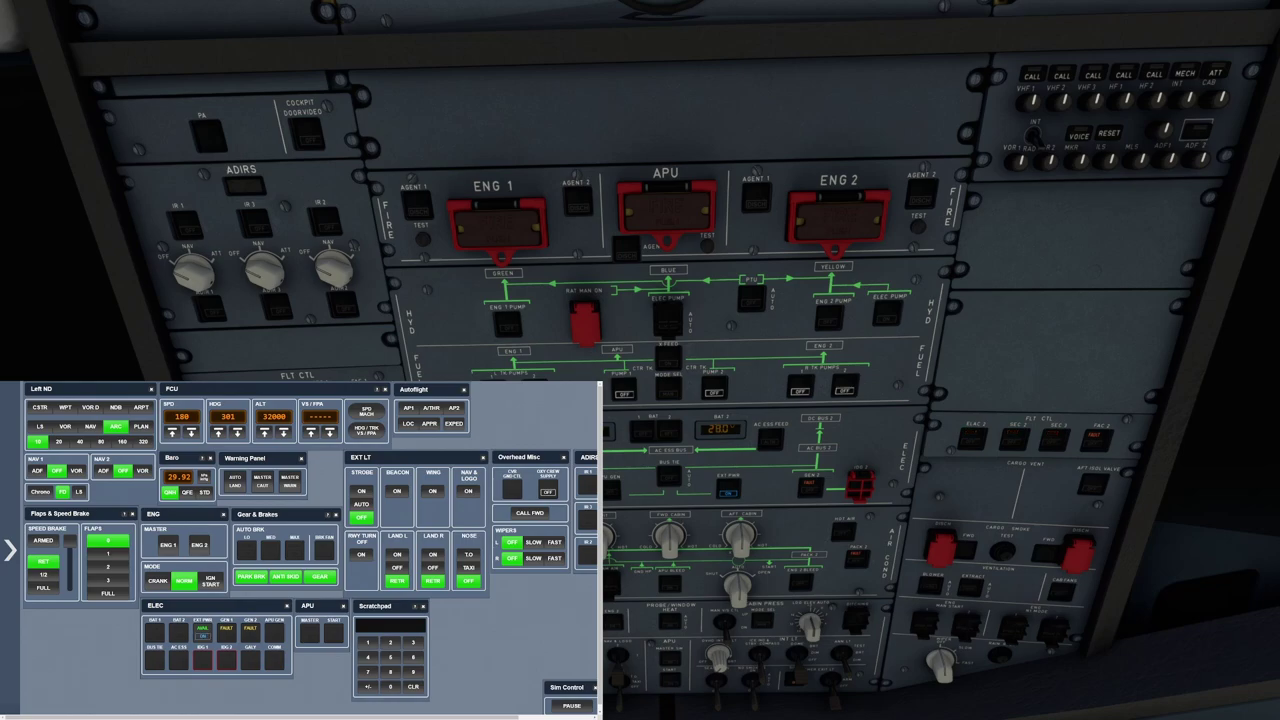
{"action": "scroll", "coordinate": [300, 550], "scroll_direction": "right", "scroll_amount": 3}
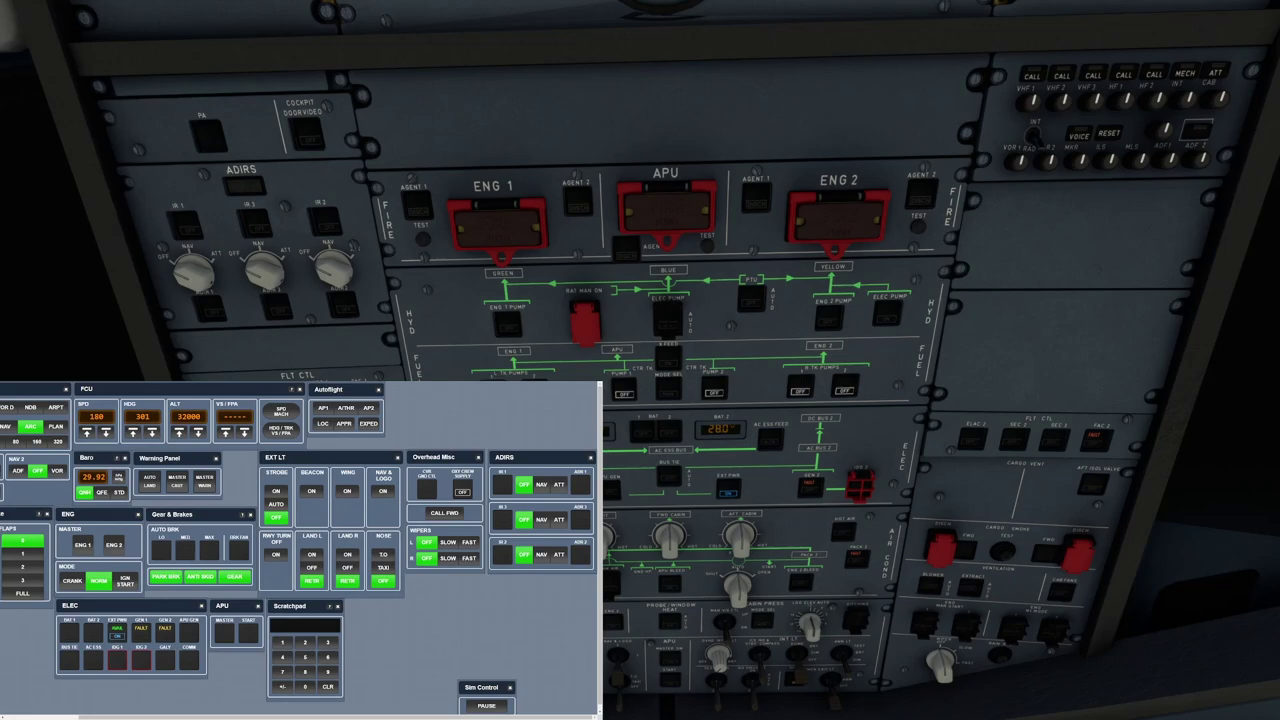
{"action": "left_click", "coordinate": [541, 484]}
{"action": "left_click", "coordinate": [558, 554]}
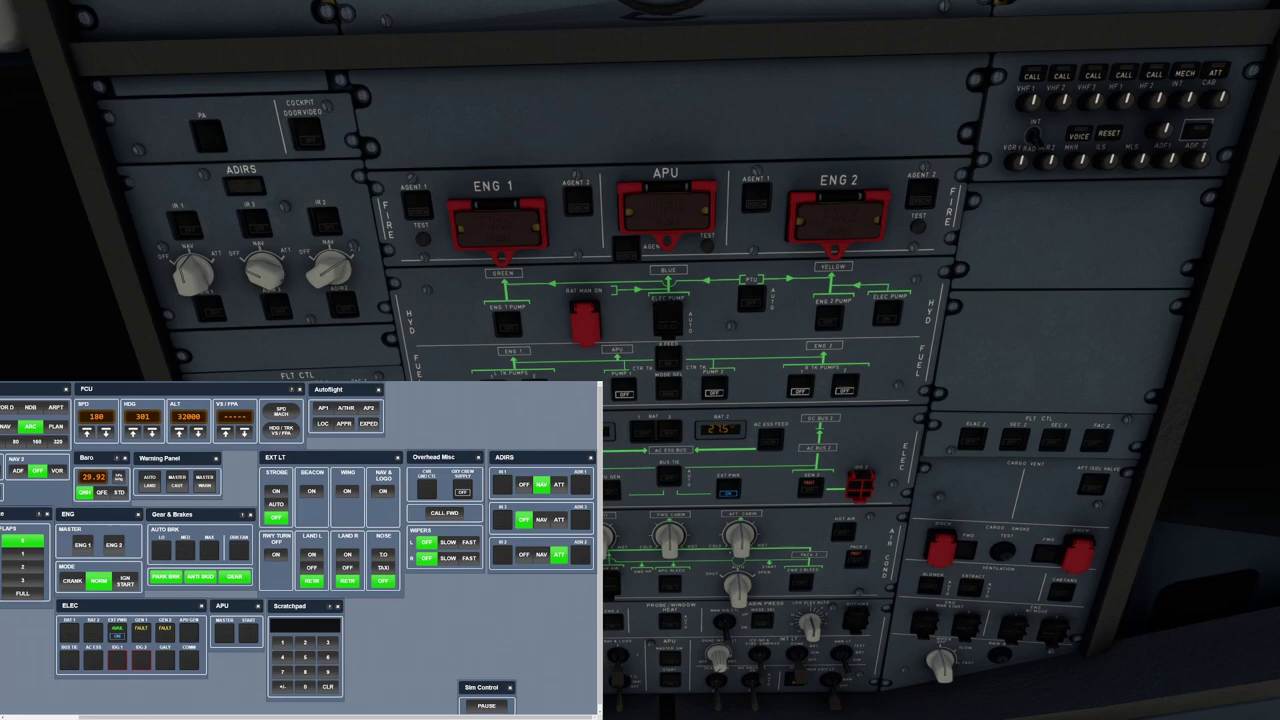
{"action": "left_click", "coordinate": [541, 554]}
{"action": "left_click", "coordinate": [541, 519]}
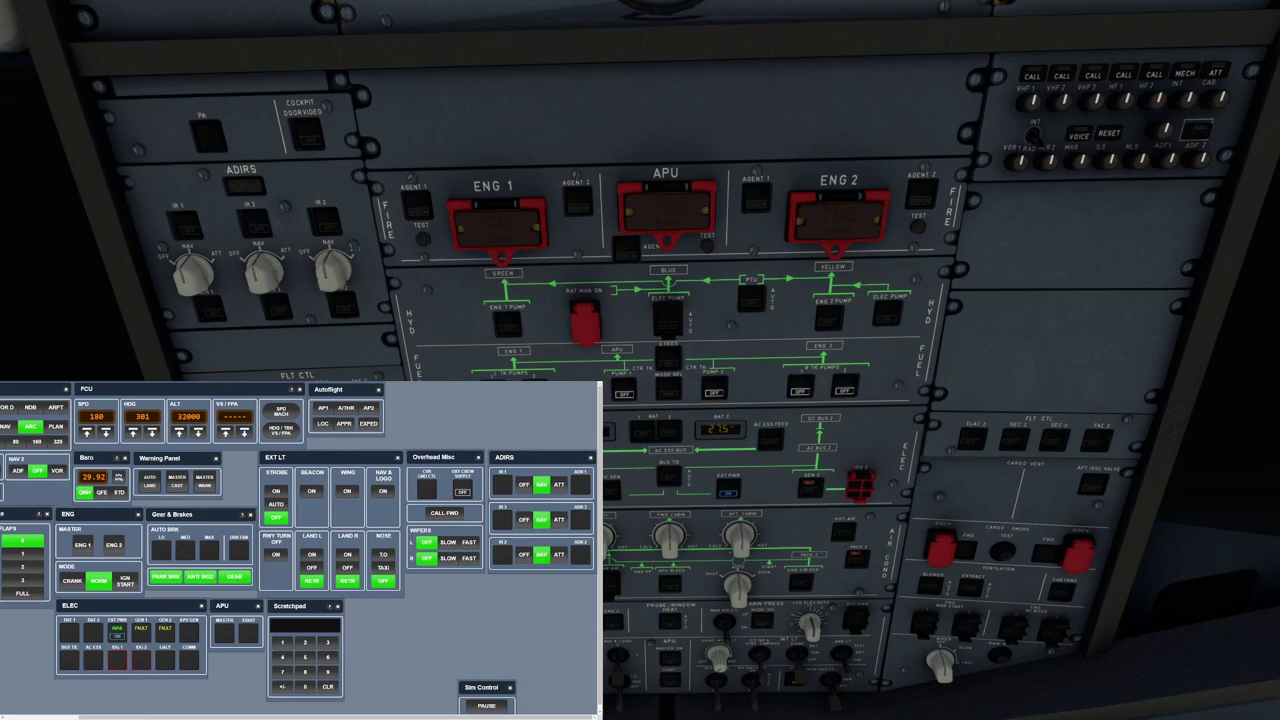
- Turn on the BEACON, WING and NAV & LOGO exterior lights, and switch on the APU's MASTER and START
{"action": "left_click", "coordinate": [311, 491]}
{"action": "left_click", "coordinate": [347, 491]}
{"action": "left_click", "coordinate": [382, 491]}
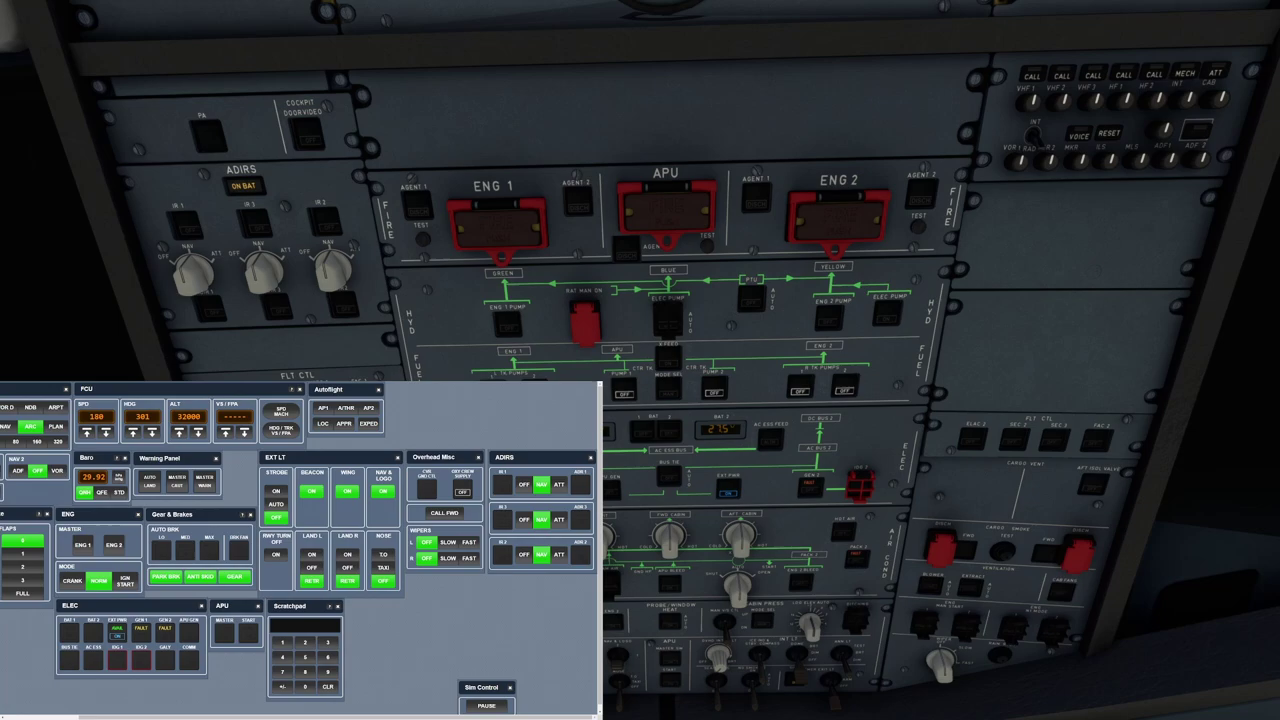
{"action": "scroll", "coordinate": [300, 550], "scroll_direction": "left", "scroll_amount": 3}
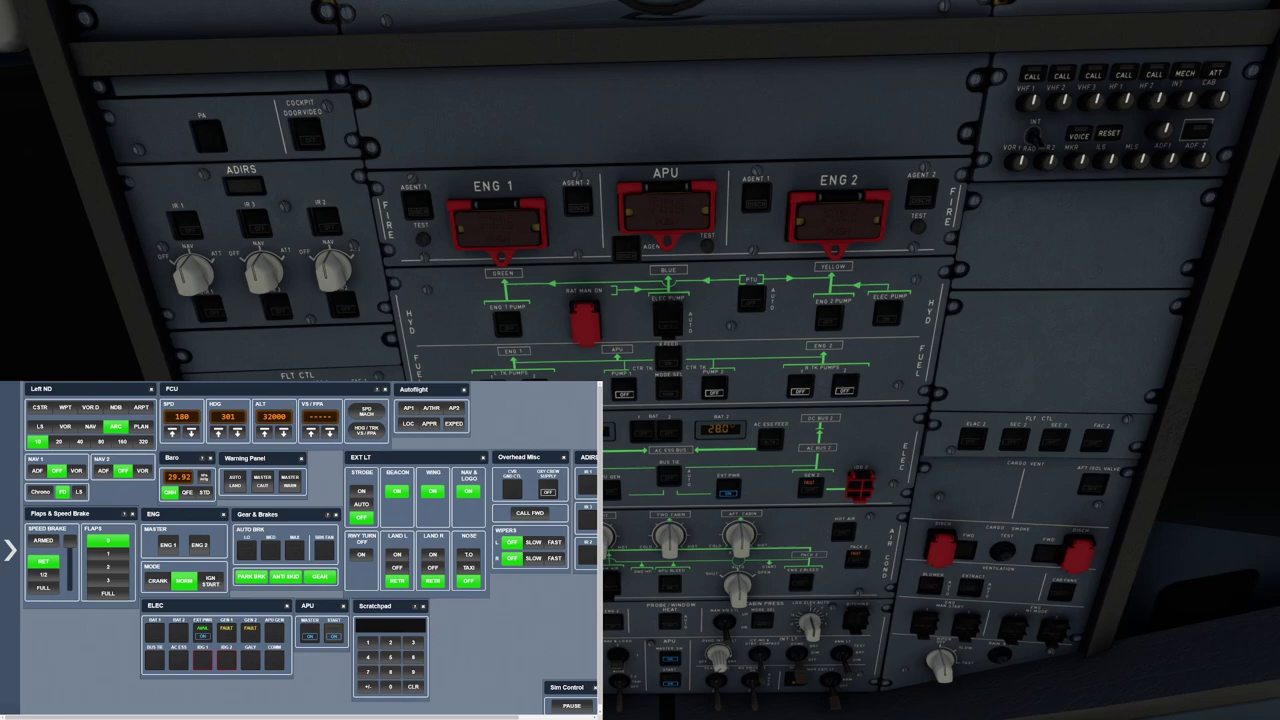
- Cycle the LAND L and LAND R lights through ON and OFF and back to RETR
{"action": "left_click", "coordinate": [397, 554]}
{"action": "left_click", "coordinate": [432, 554]}
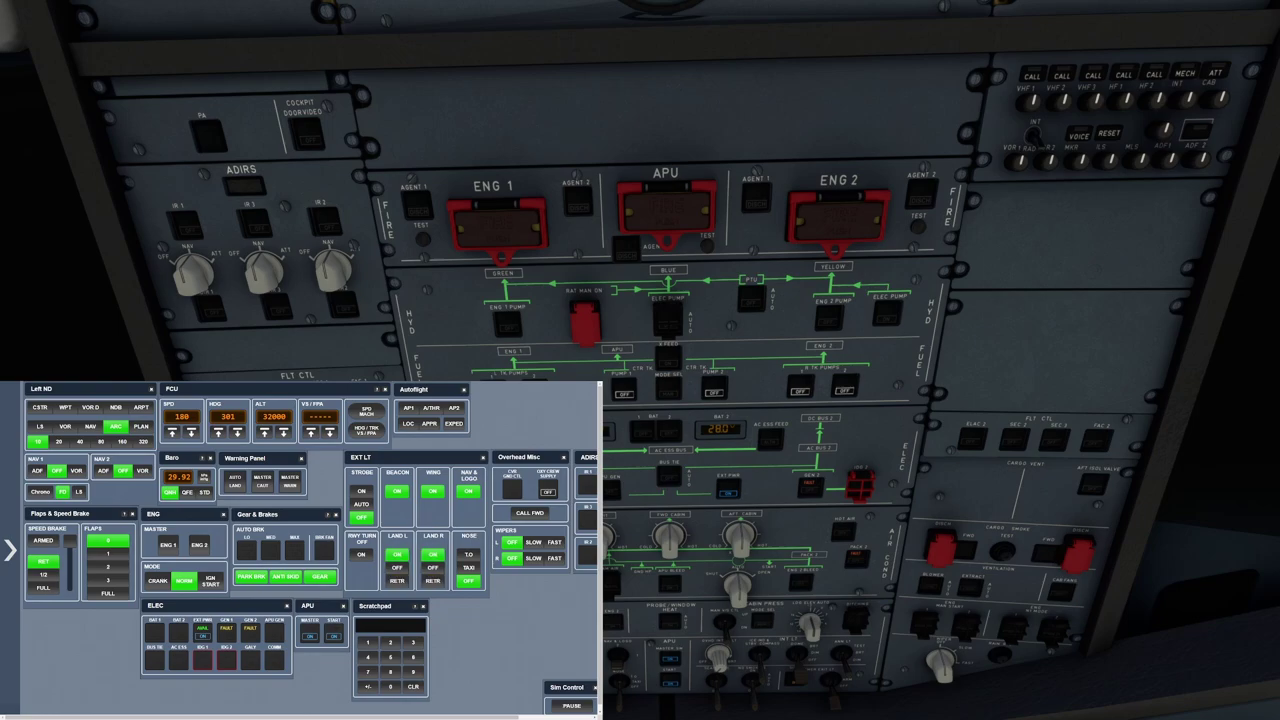
{"action": "left_click", "coordinate": [397, 567]}
{"action": "left_click", "coordinate": [432, 567]}
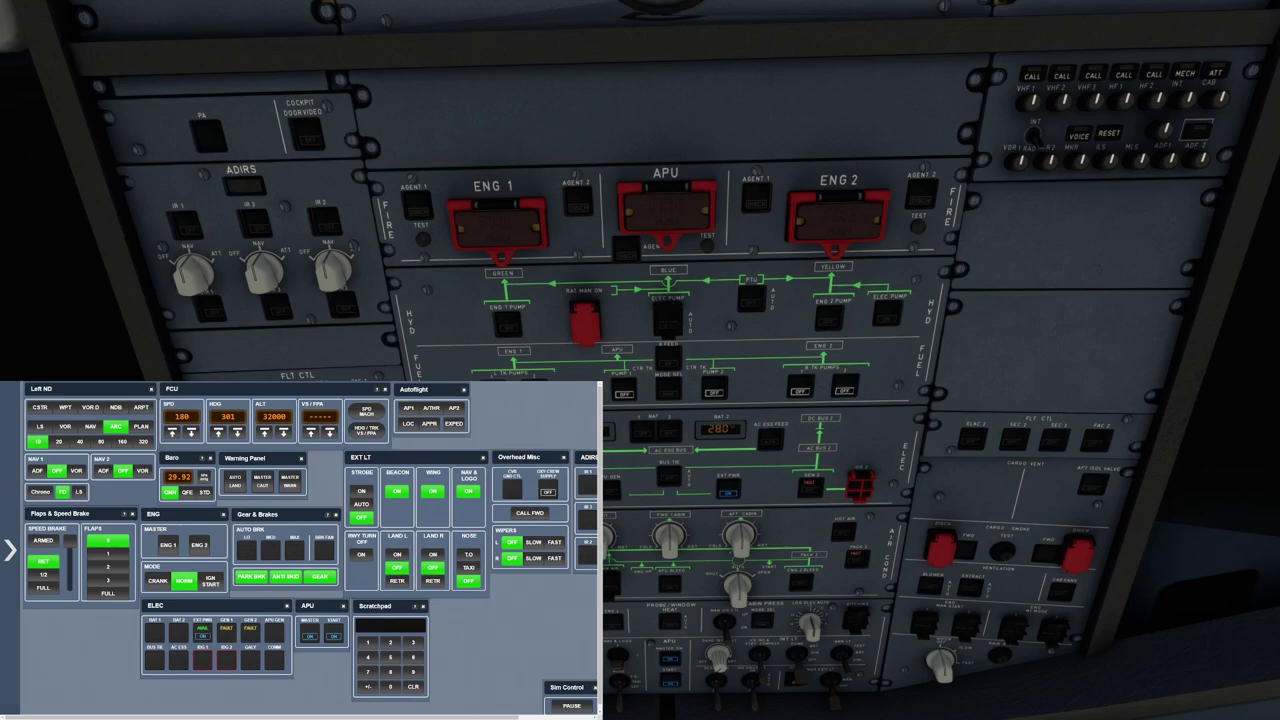
{"action": "left_click", "coordinate": [397, 580]}
{"action": "left_click", "coordinate": [432, 580]}
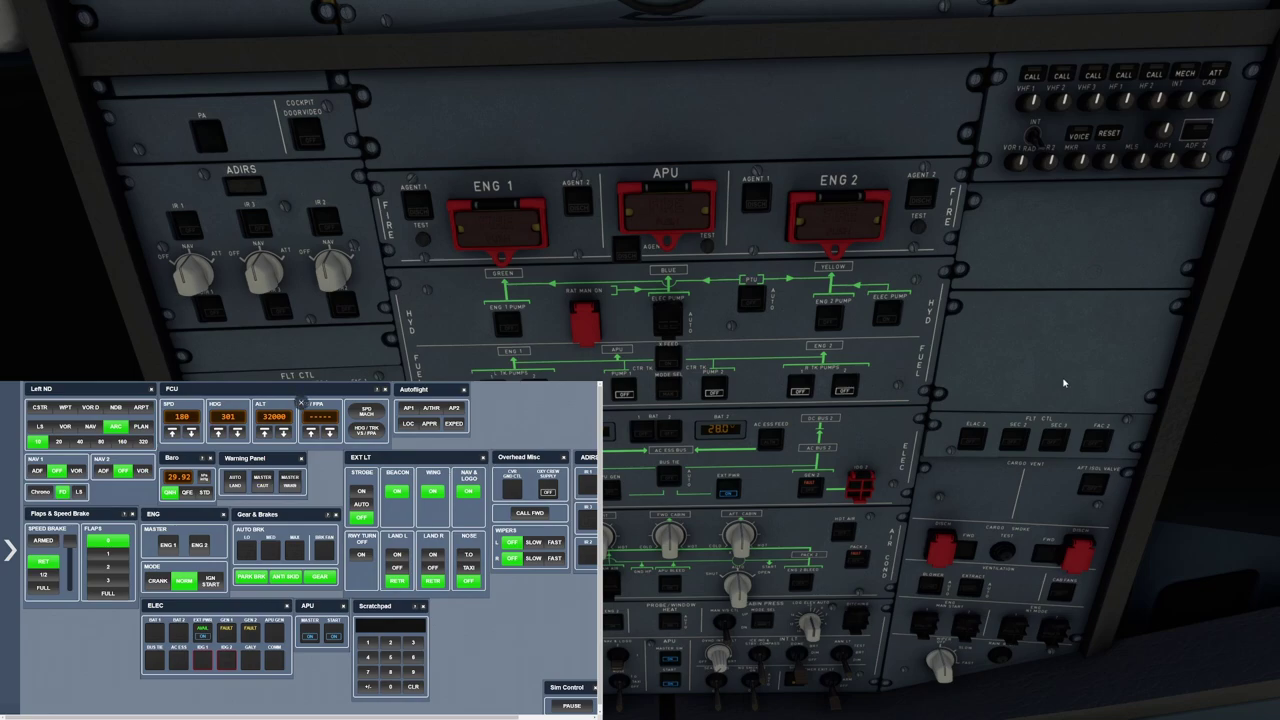
- Bring the cockpit's centre pedestal into close view, and release and reset the parking brake from the simulator
{"action": "key", "text": "alt+2"}
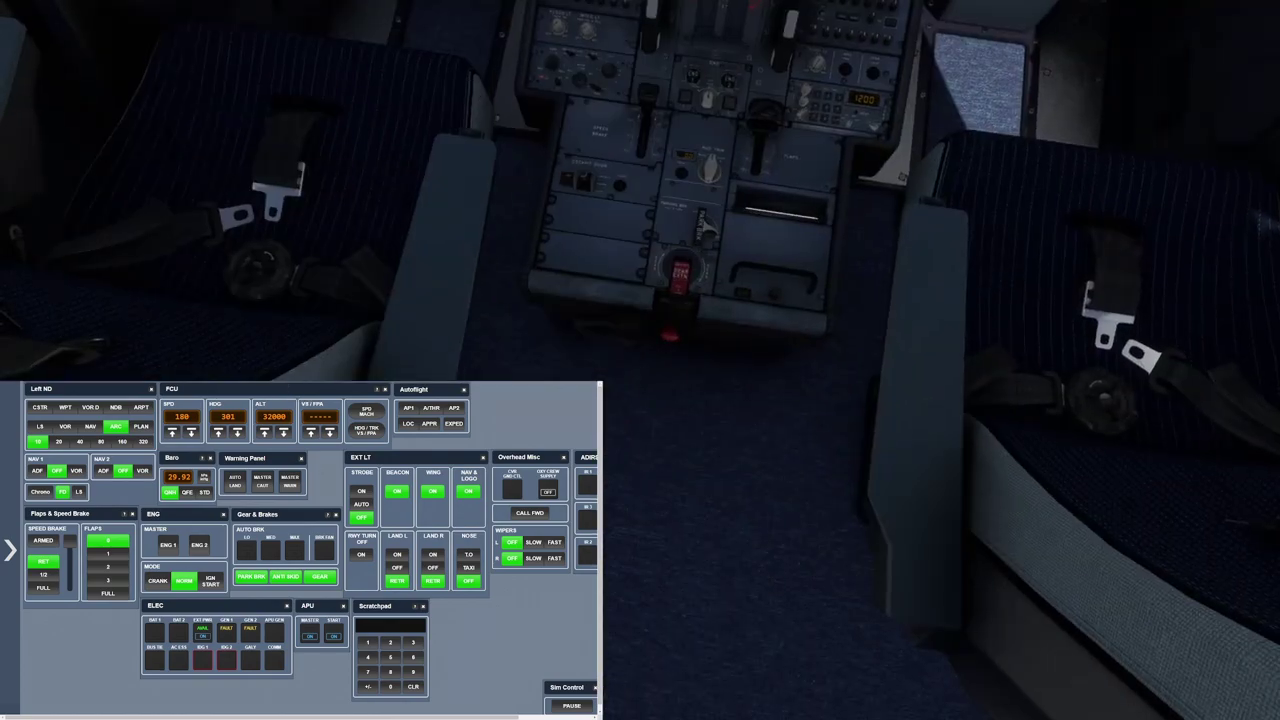
{"action": "key", "text": "alt+3"}
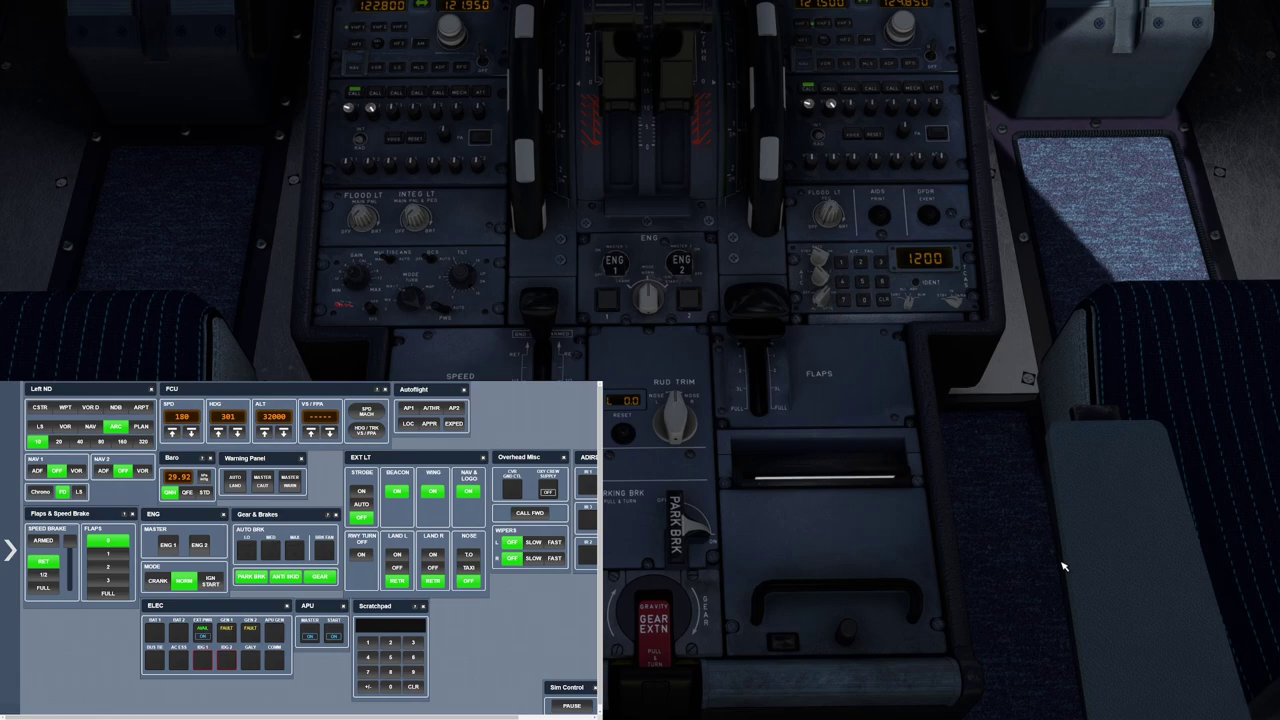
{"action": "key", "text": "ctrl+period"}
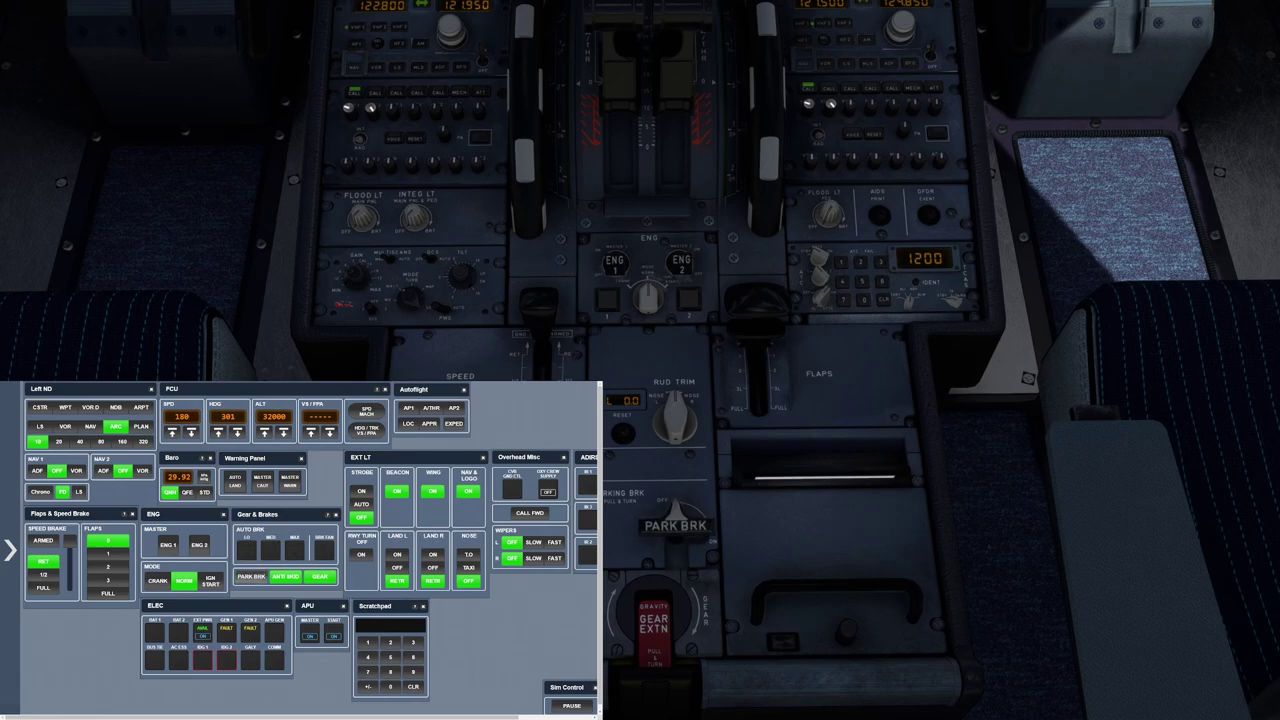
{"action": "key", "text": "ctrl+period"}
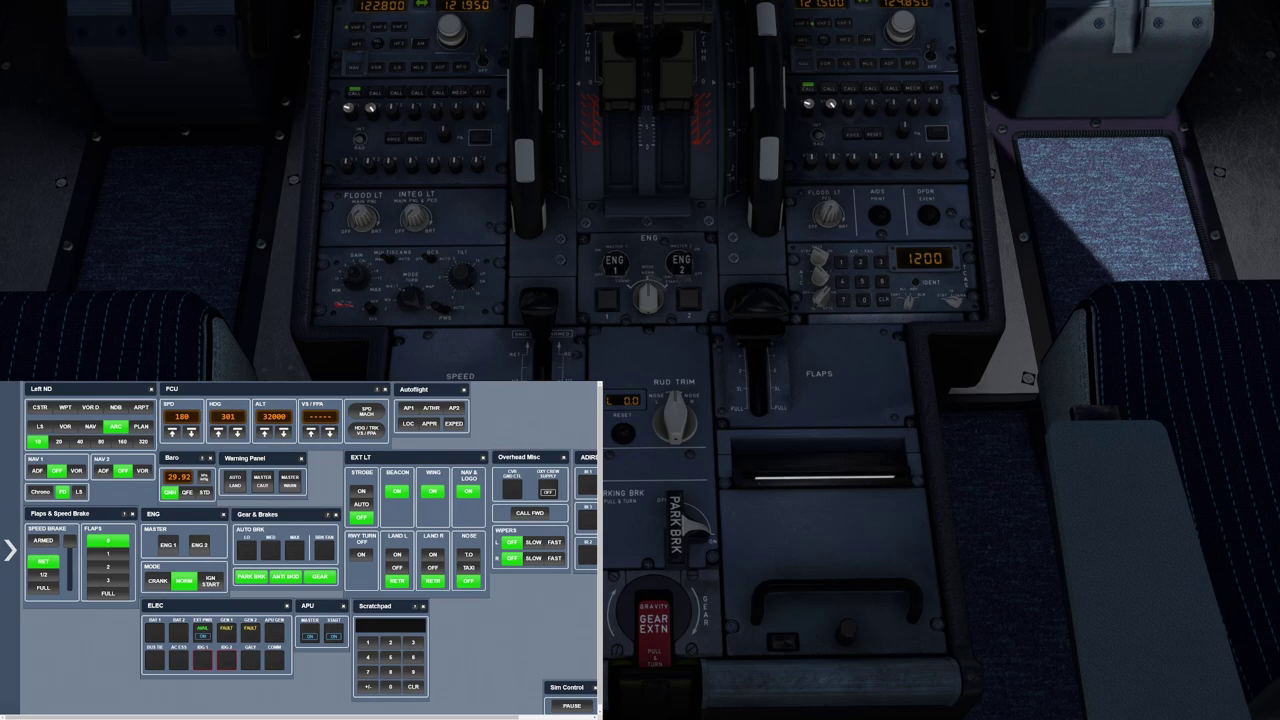
- Extend the flaps to FULL and retract them to 0 from the simulator, and arm the speed brake
{"action": "key", "text": "F8"}
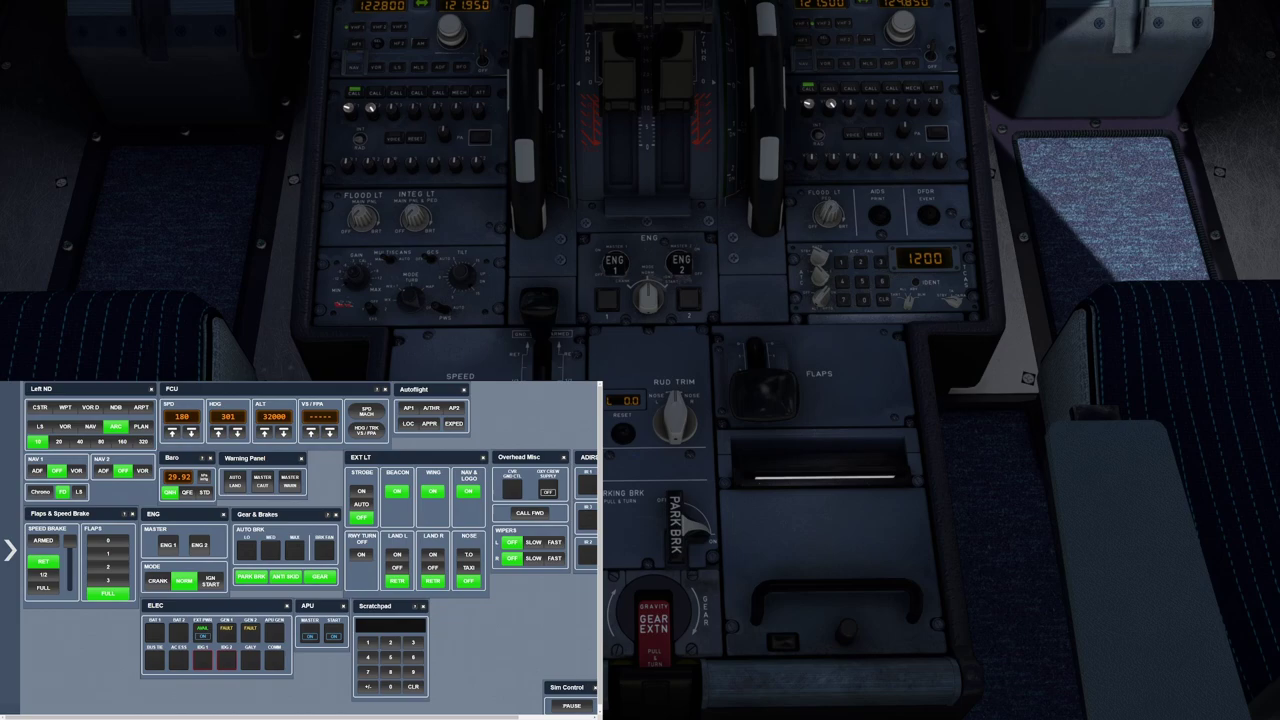
{"action": "key", "text": "F5"}
{"action": "key", "text": "shift+slash"}
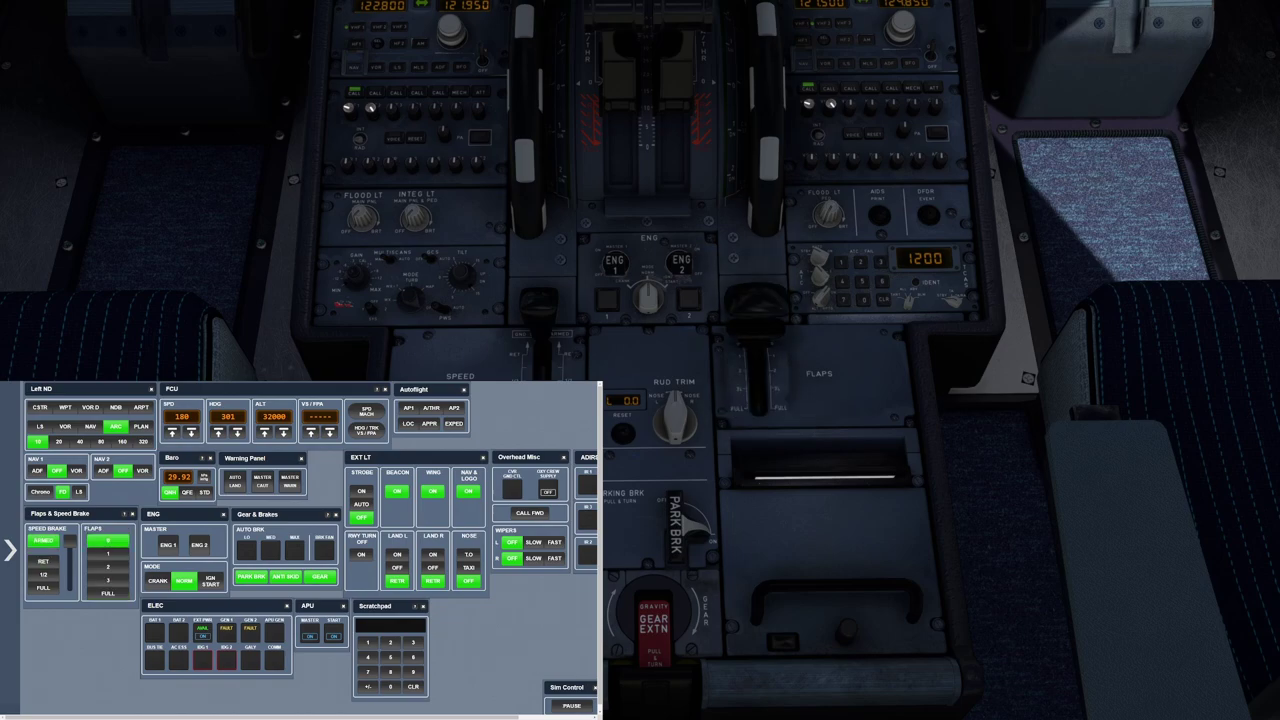
- Move the speed brake lever through RET and 1/2, re-arm it, and set it back to RET from the simulator
{"action": "key", "text": "shift+slash"}
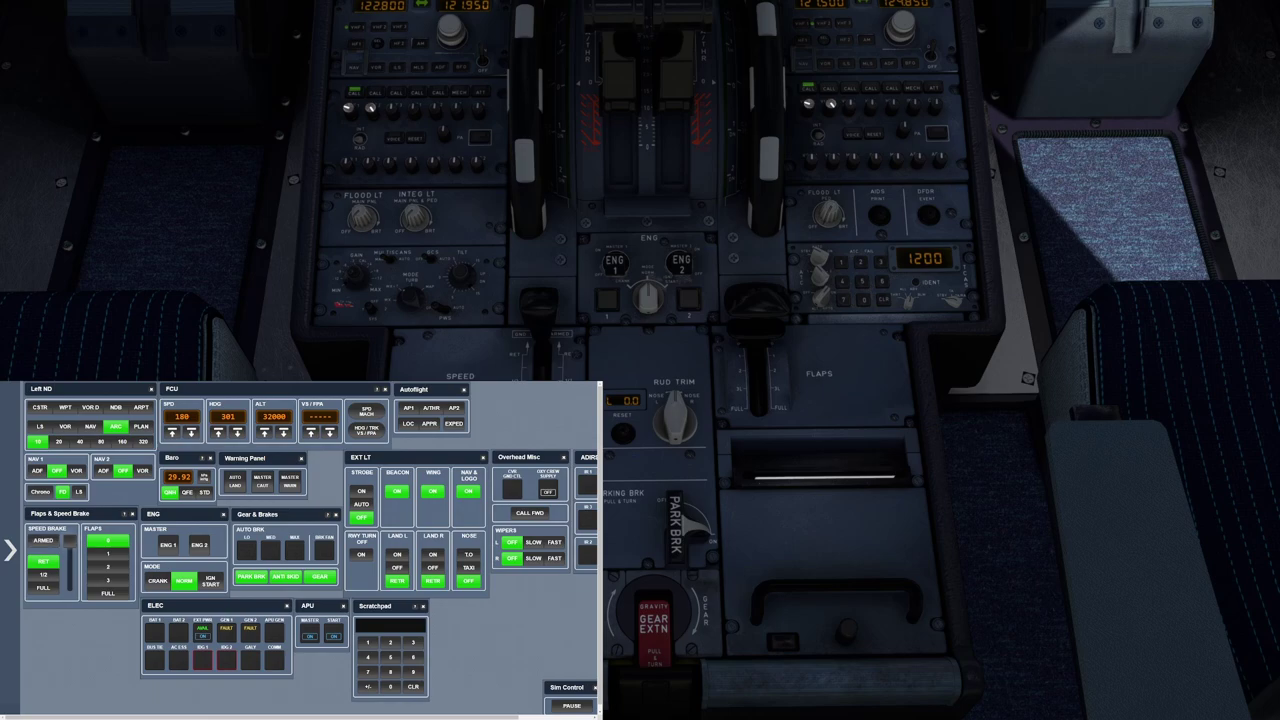
{"action": "key", "text": "shift+slash"}
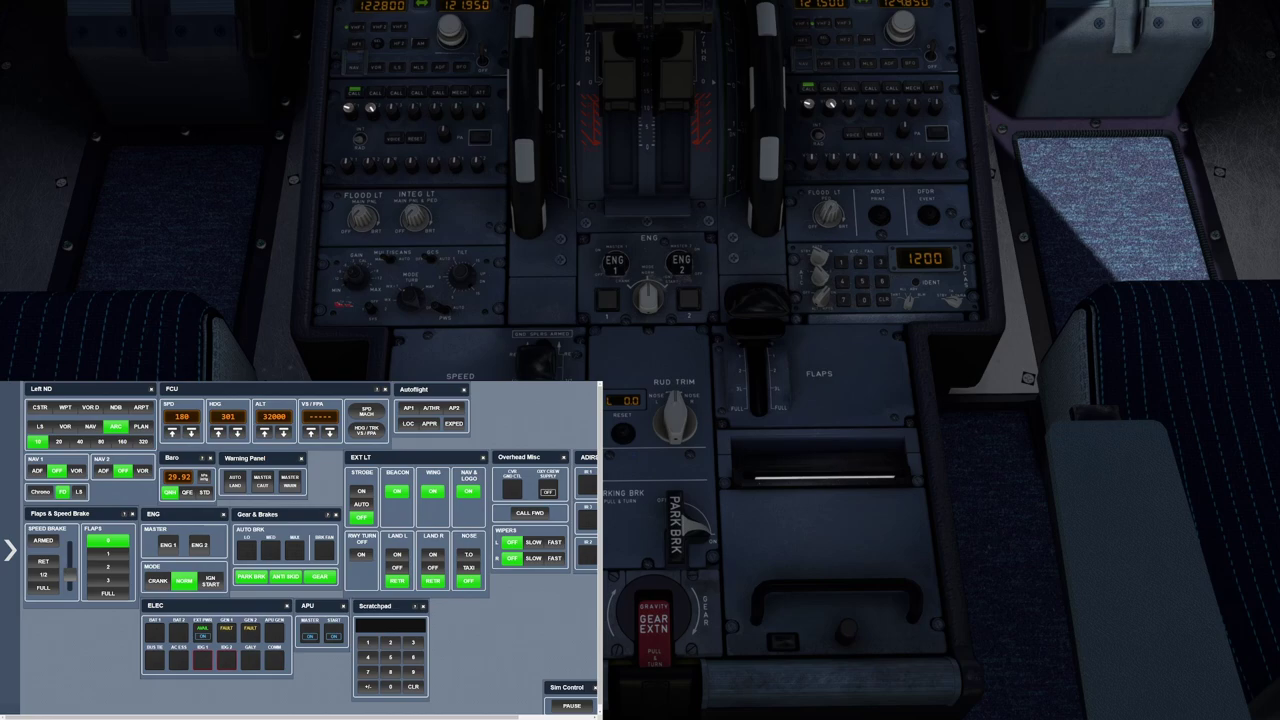
{"action": "key", "text": "shift+slash"}
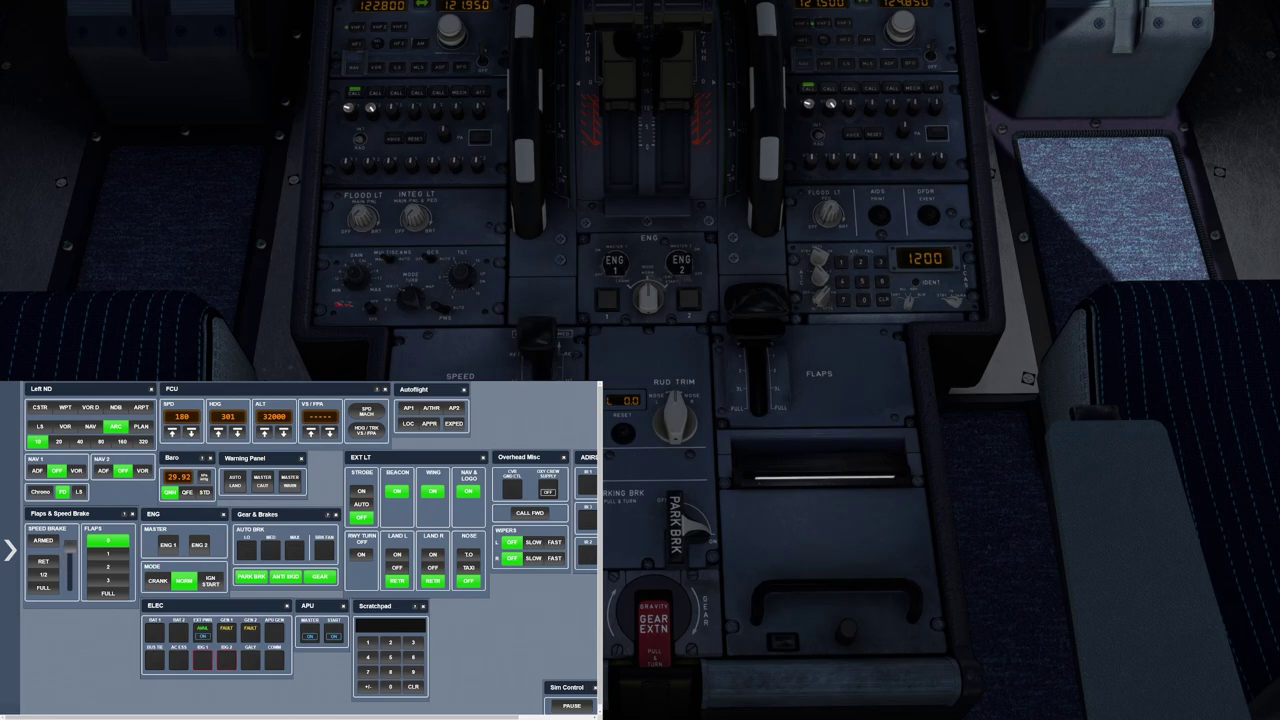
{"action": "key", "text": "slash"}
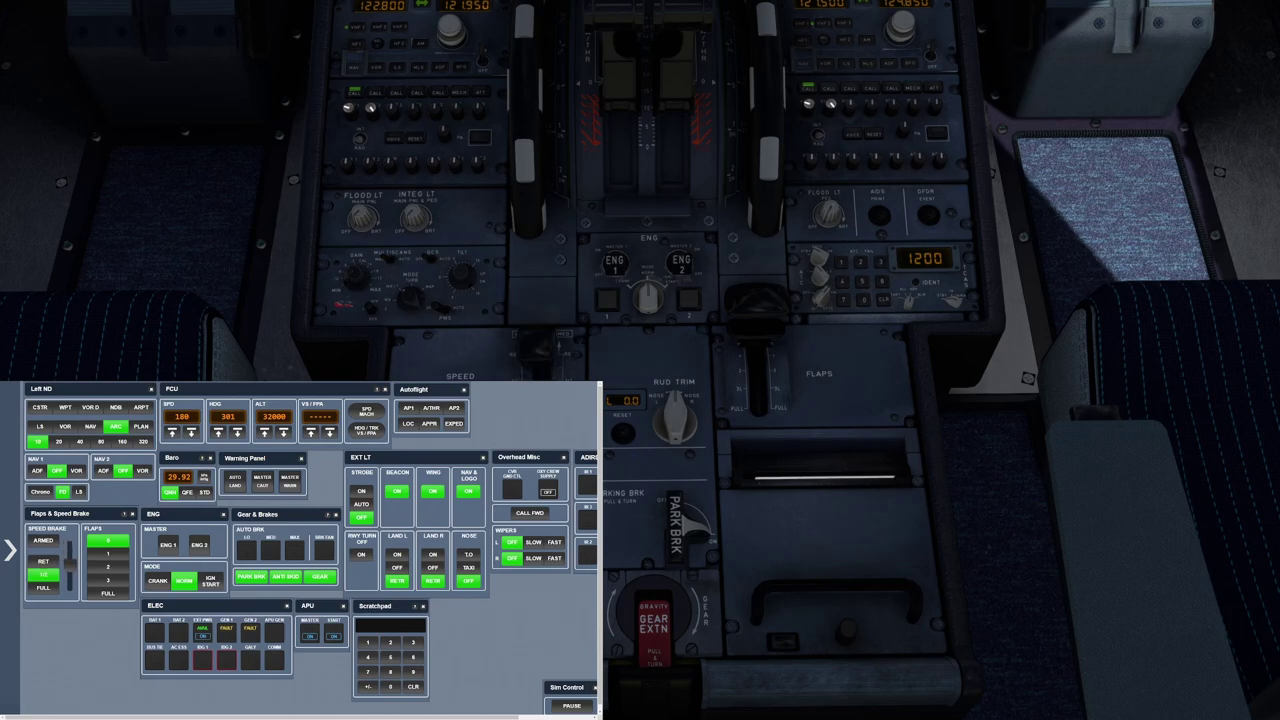
{"action": "key", "text": "shift+slash"}
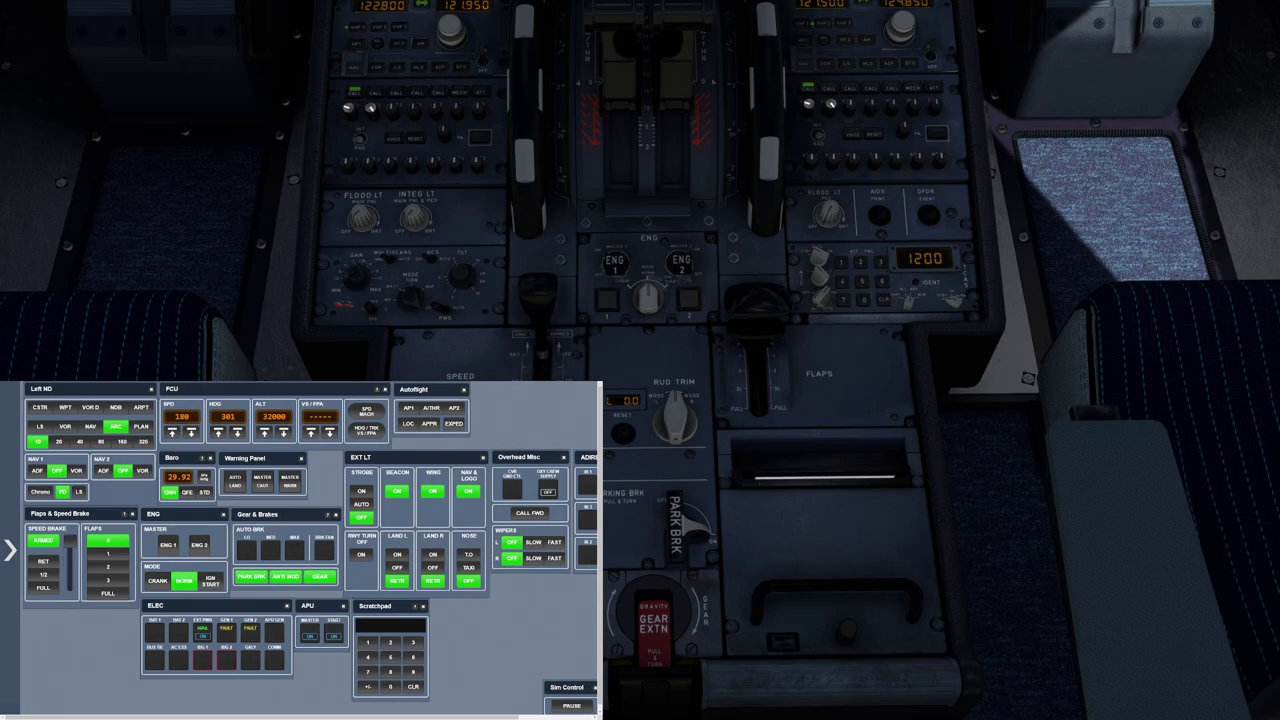
{"action": "key", "text": "shift+slash"}
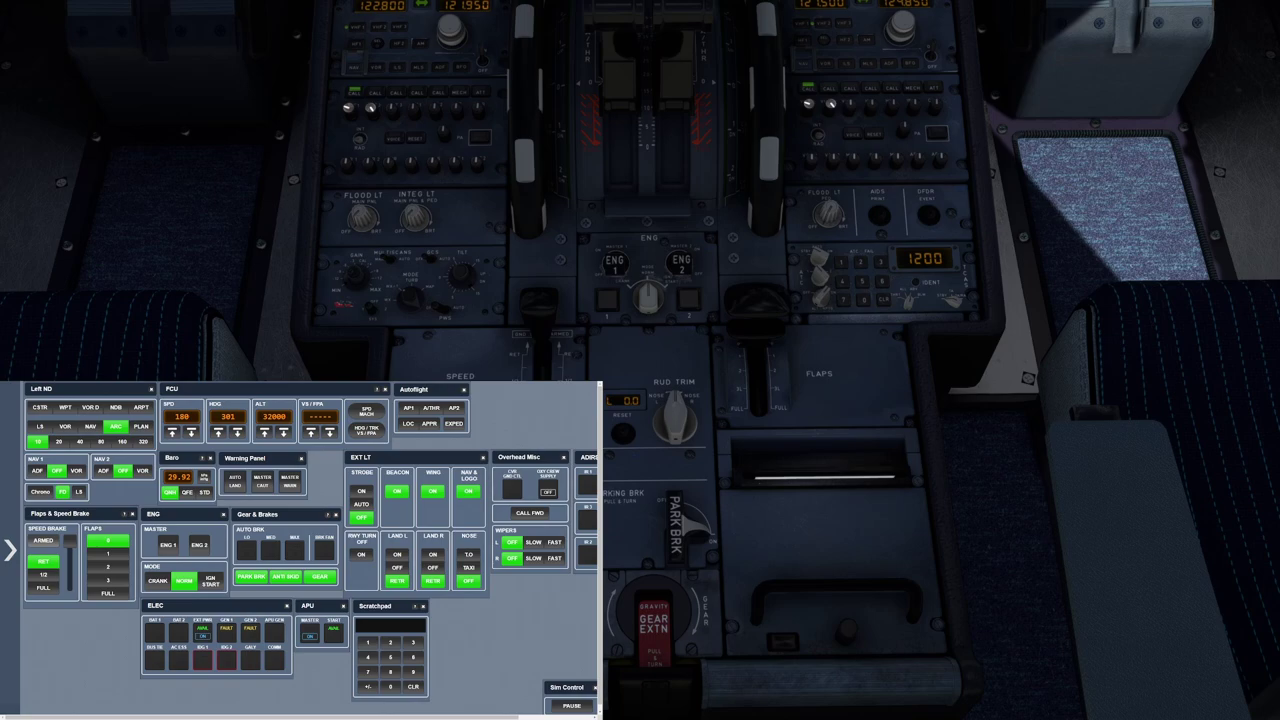
- Expand the WebRemote sidebar and browse its Overhead, Glare Shield and Pedestal panel groups, going back to Glare Shield
{"action": "left_click", "coordinate": [10, 549]}
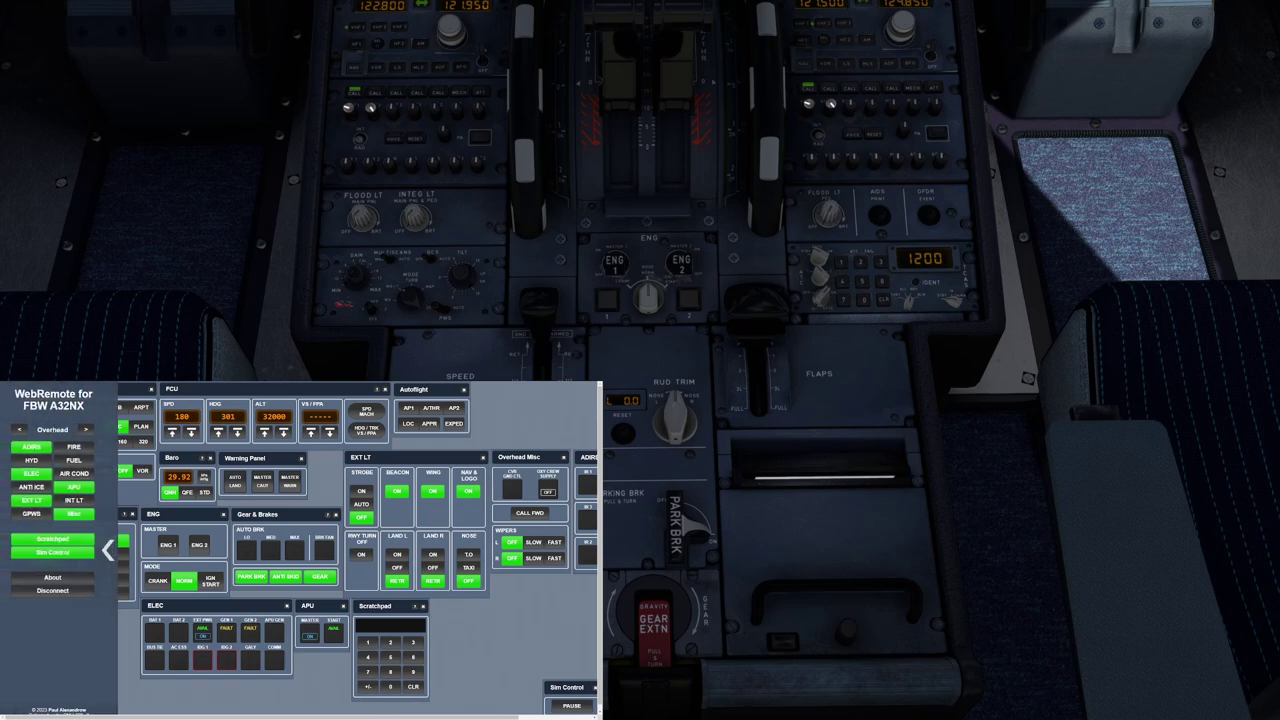
{"action": "key", "text": "Pause"}
{"action": "key", "text": "Pause"}
{"action": "left_click", "coordinate": [85, 429]}
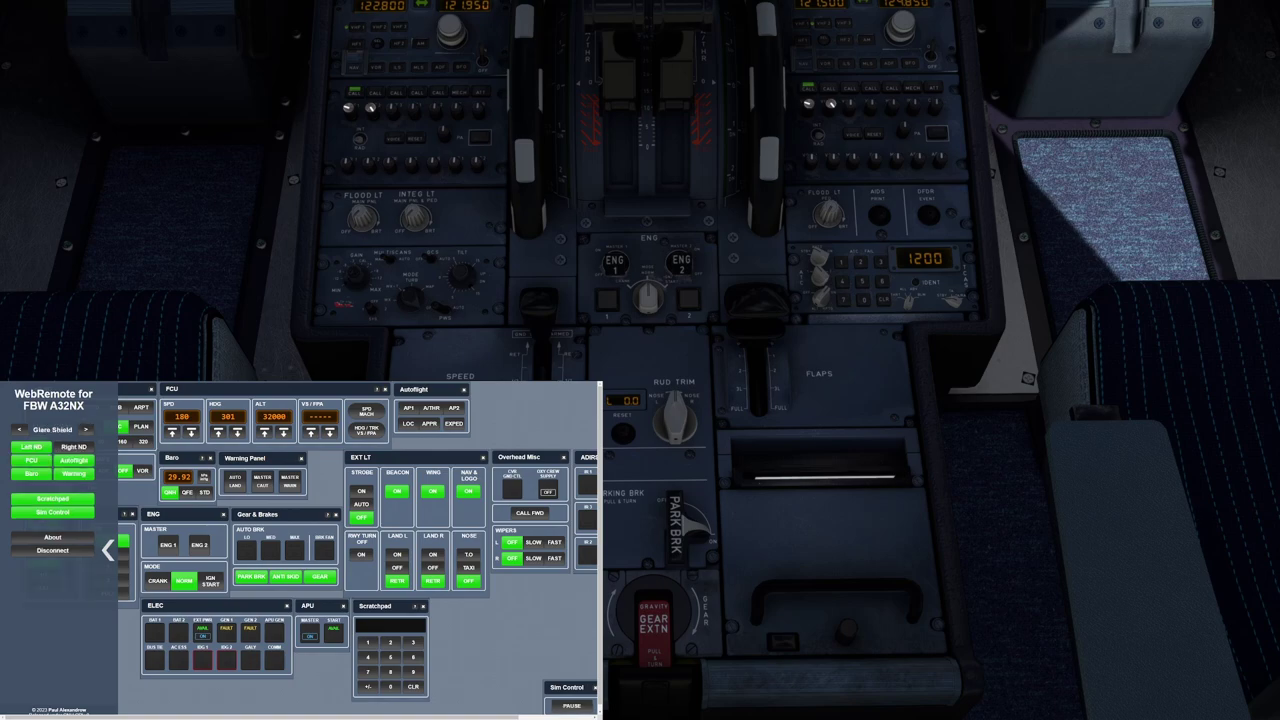
{"action": "left_click", "coordinate": [85, 429]}
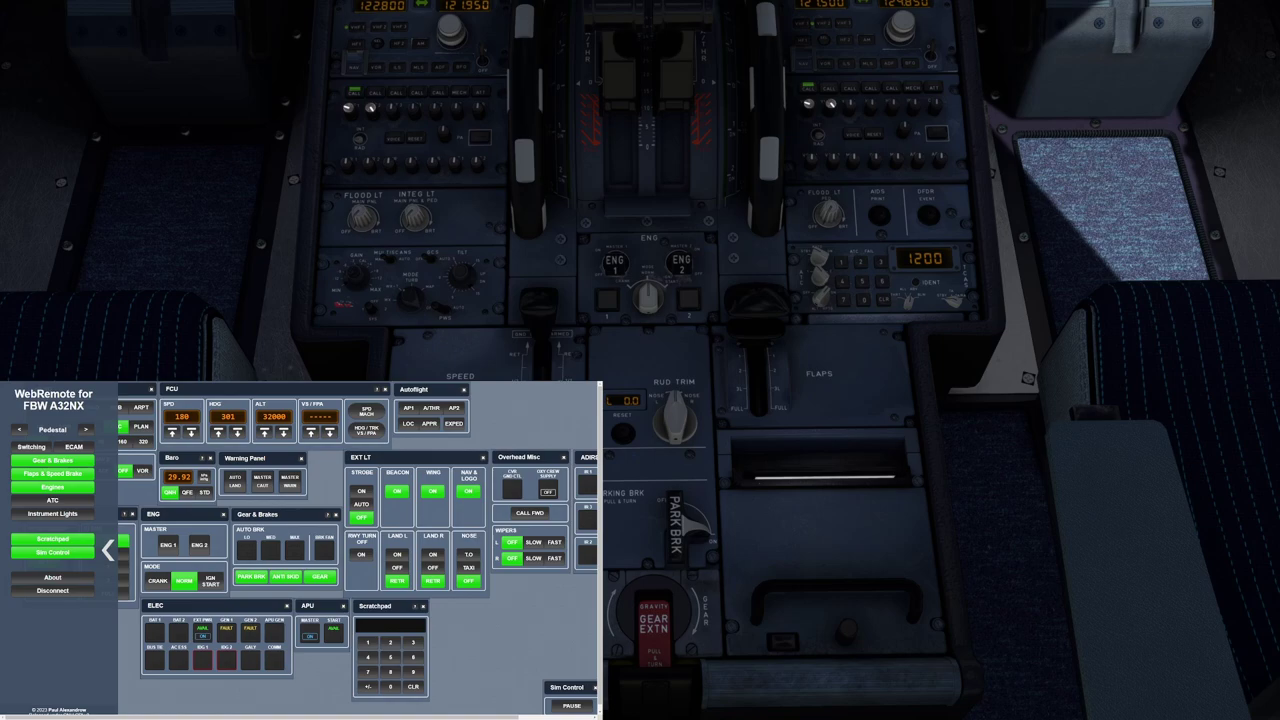
{"action": "left_click", "coordinate": [19, 429]}
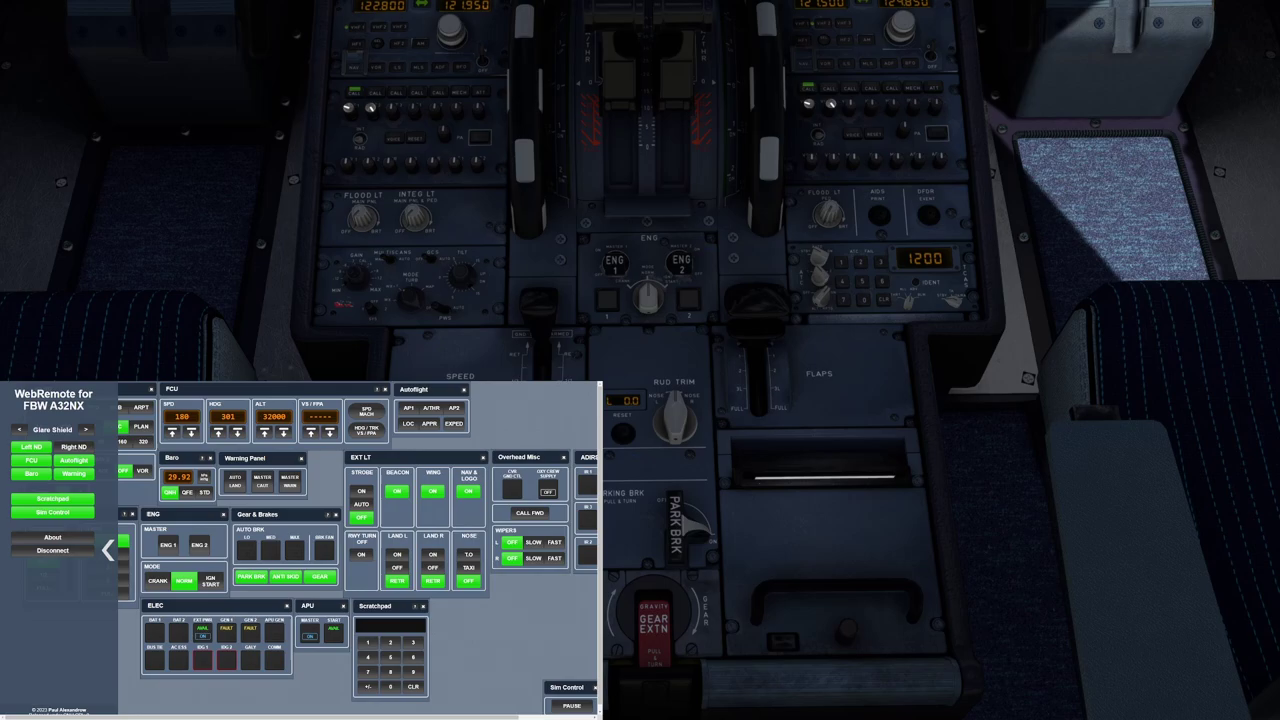
- Look around the cockpit from several camera views, covering the glareshield, main instruments, pedestal, overhead panel and captain's side
{"action": "key", "text": "alt+1"}
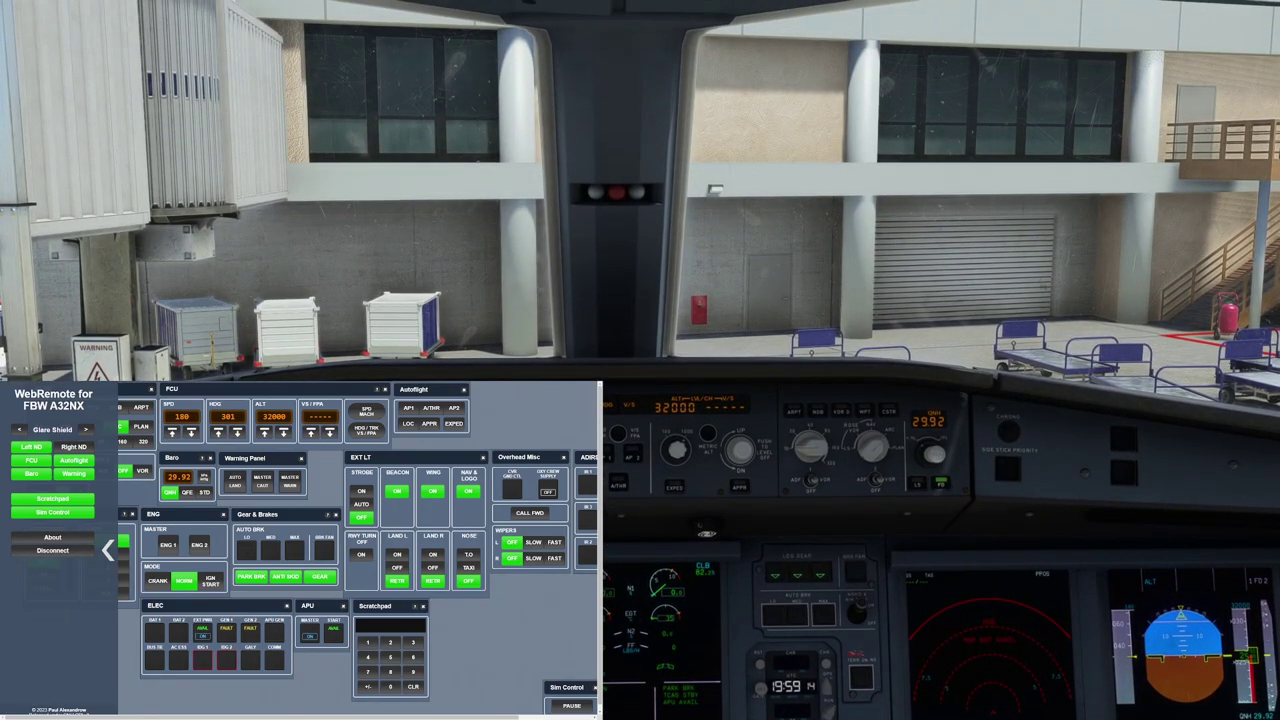
{"action": "key", "text": "alt+2"}
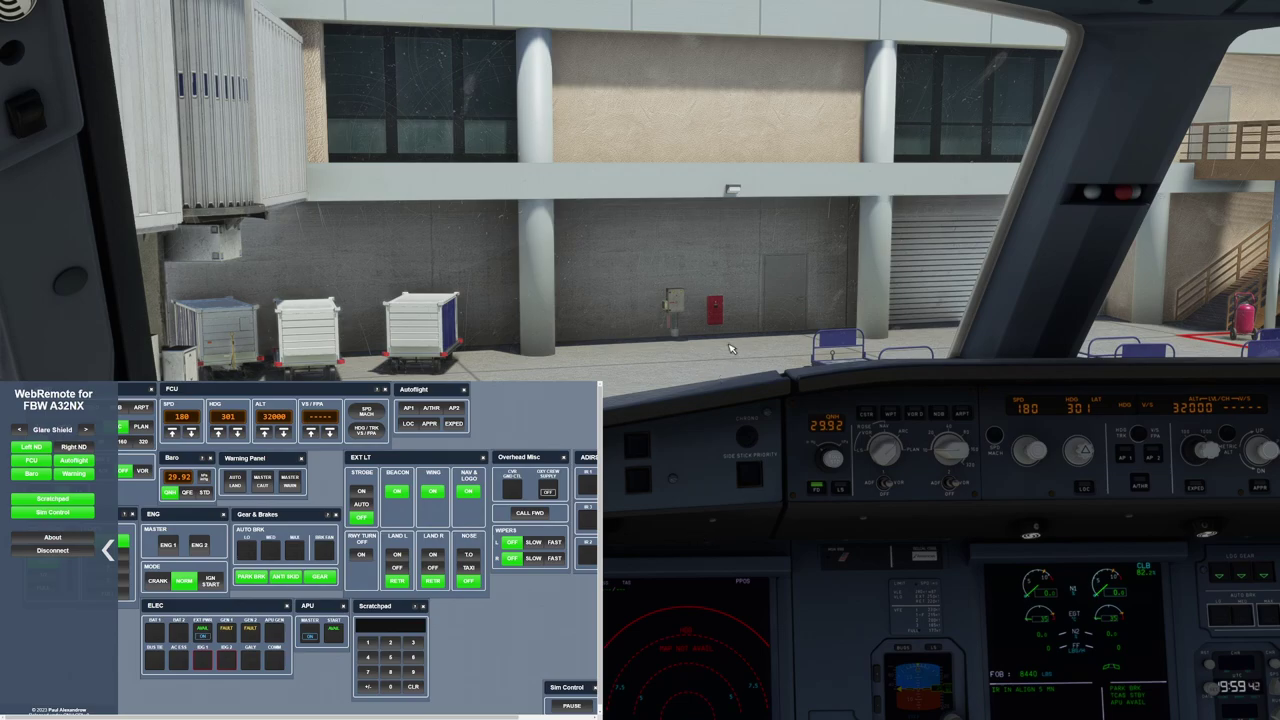
{"action": "key", "text": "alt+1"}
{"action": "key", "text": "alt+2"}
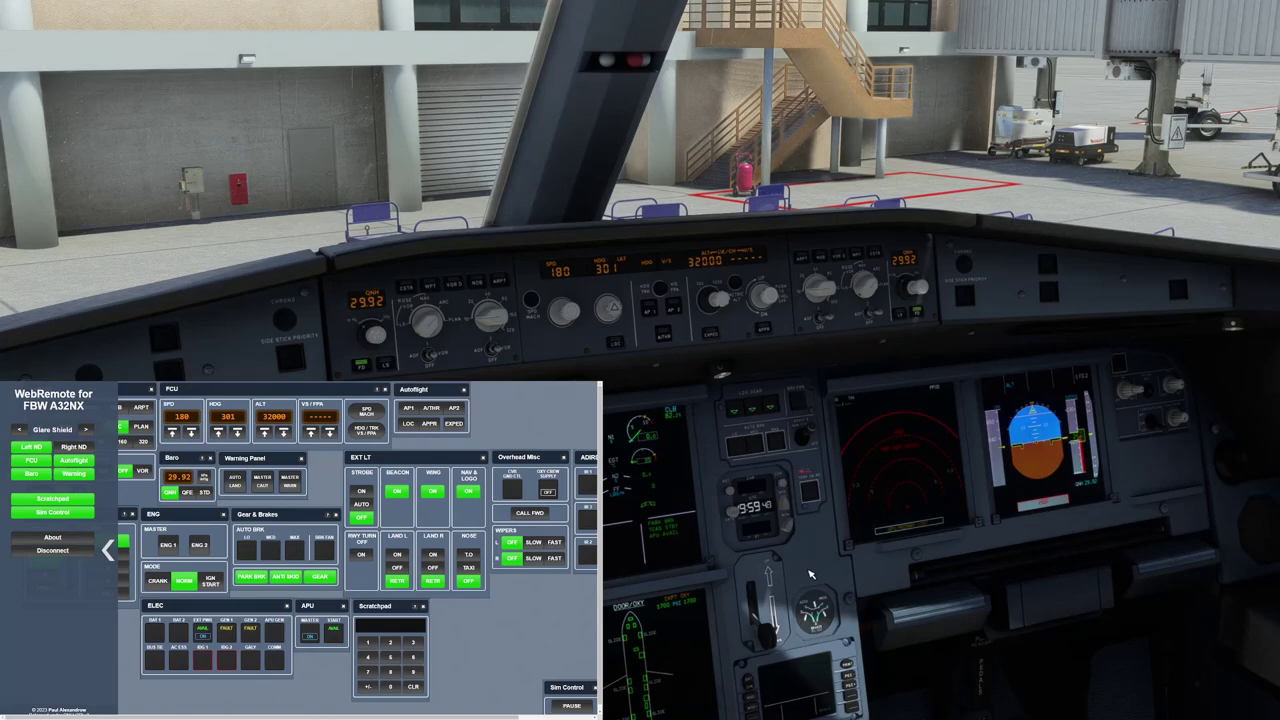
{"action": "key", "text": "alt+1"}
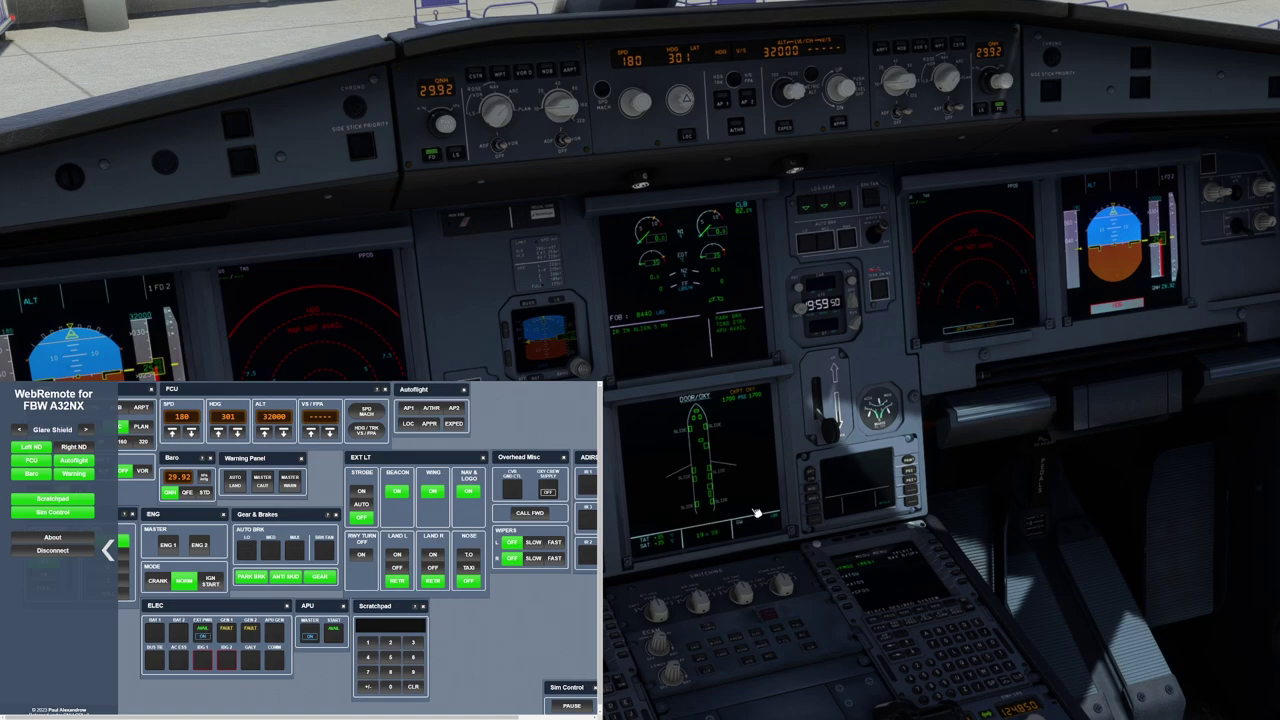
{"action": "key", "text": "alt+2"}
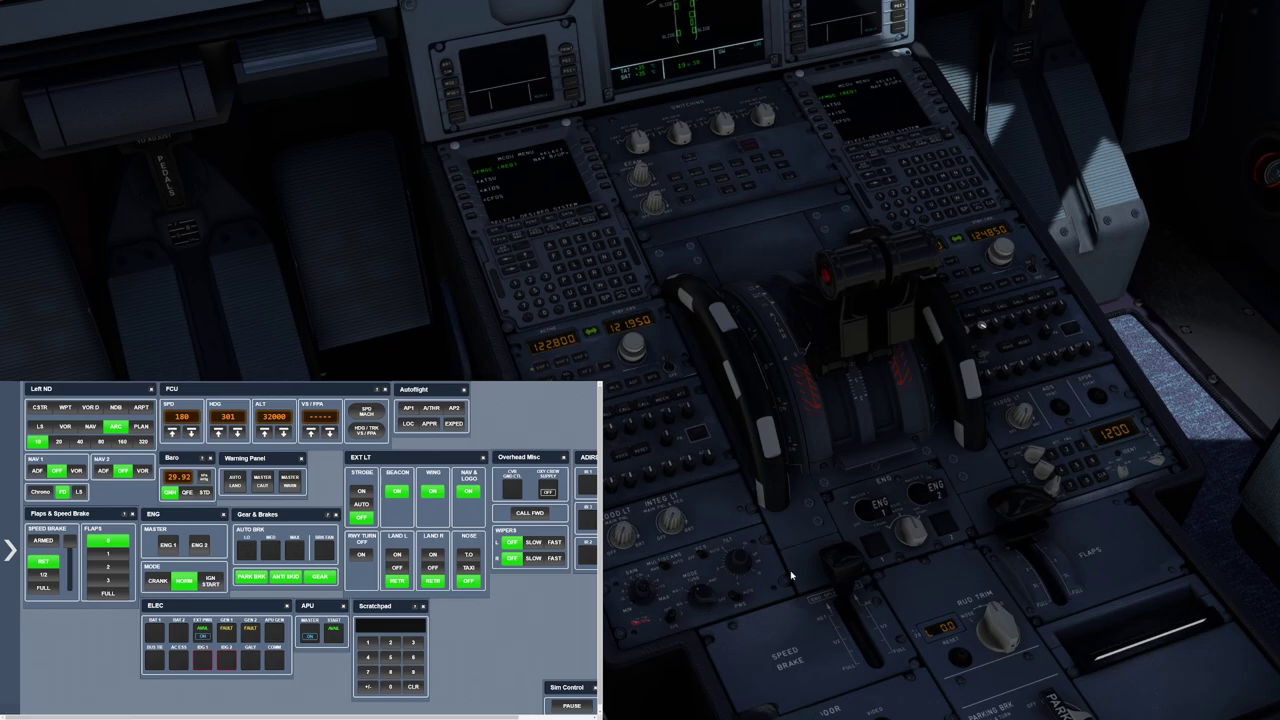
{"action": "key", "text": "ctrl+space"}
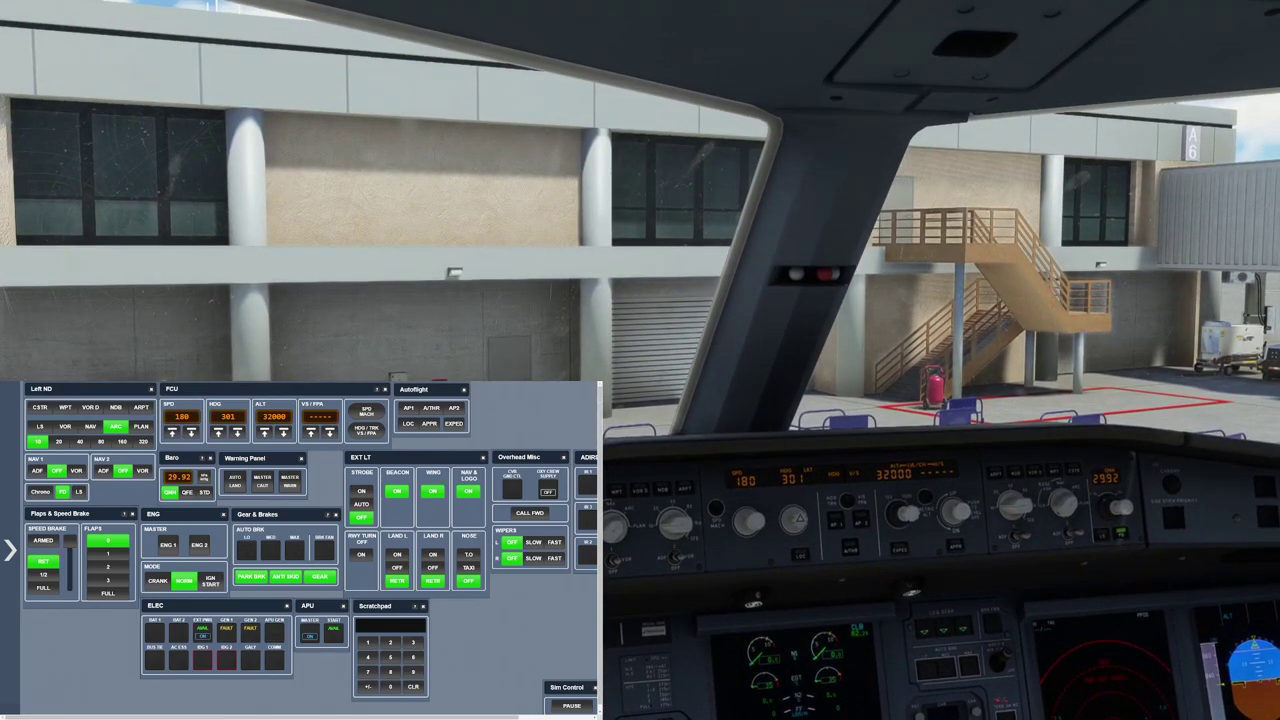
{"action": "key", "text": "alt+2"}
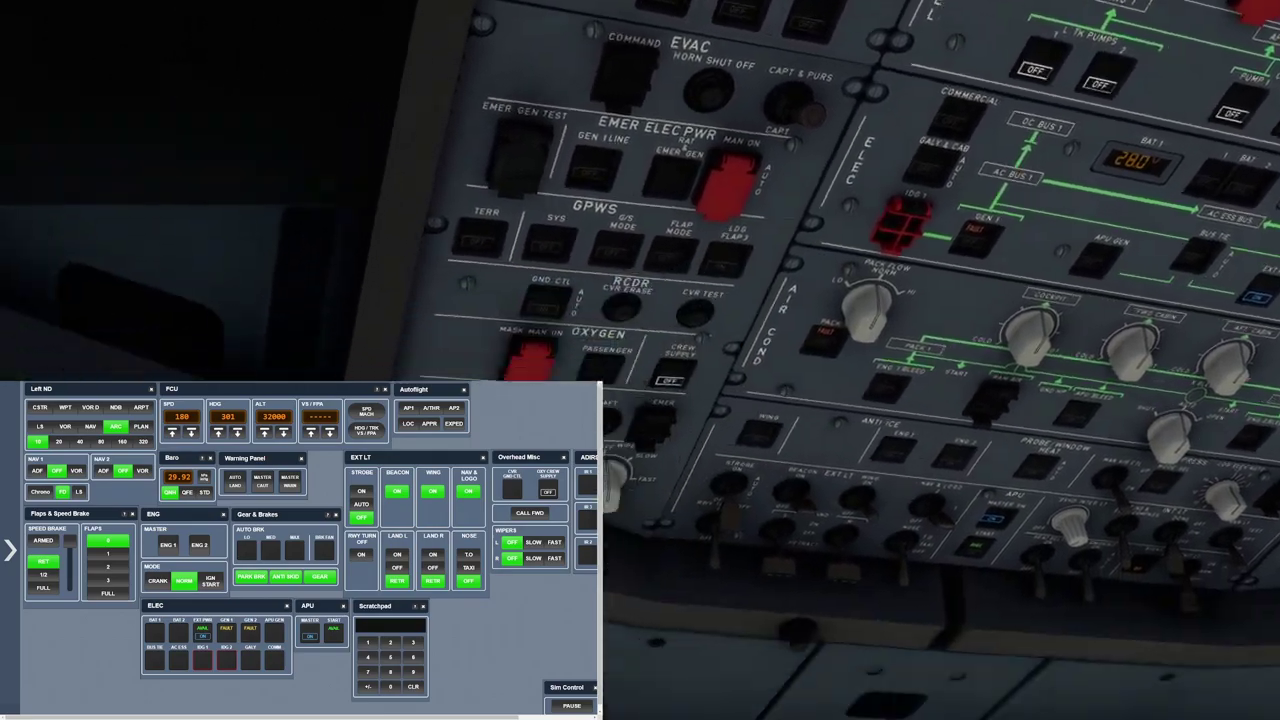
{"action": "key", "text": "alt+3"}
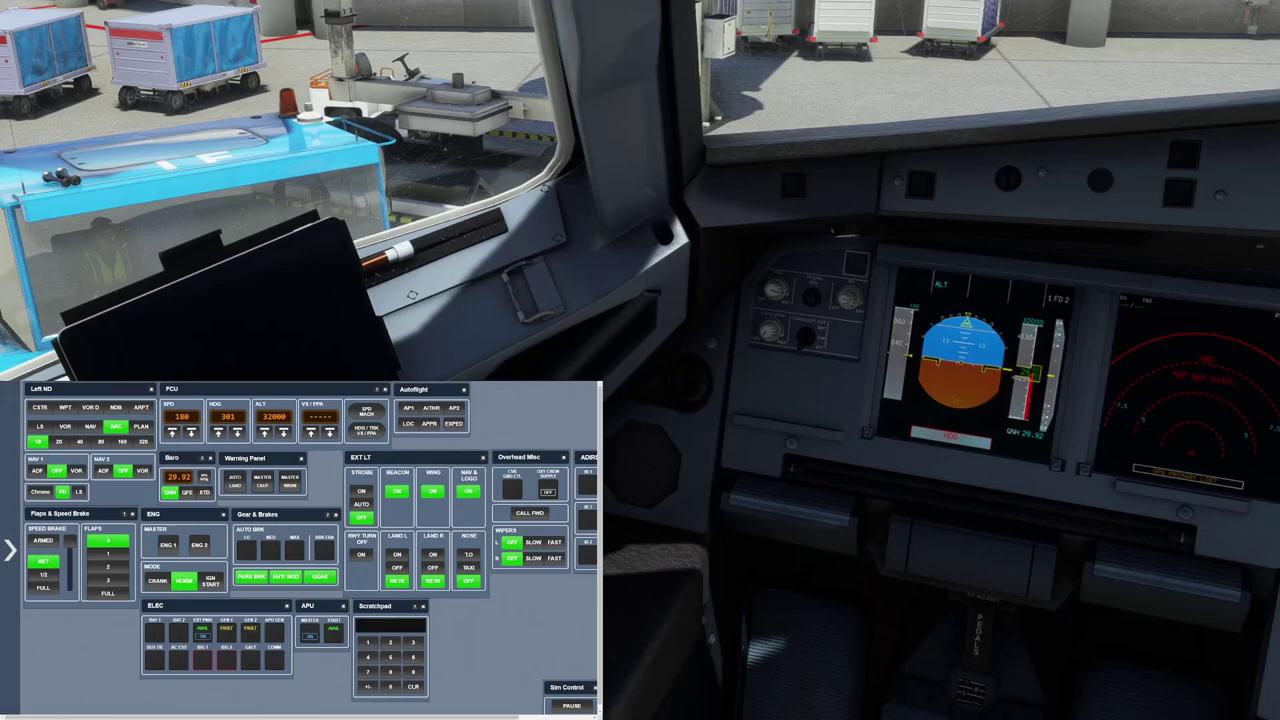
{"action": "key", "text": "alt+4"}
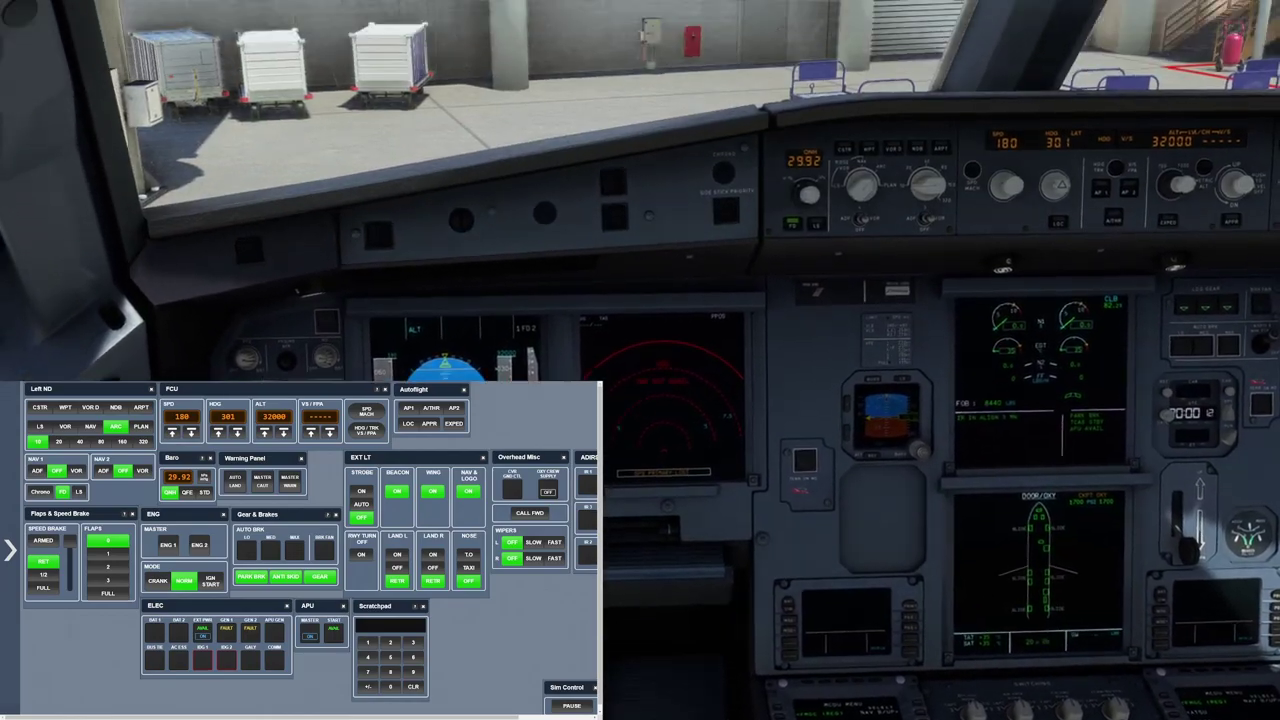